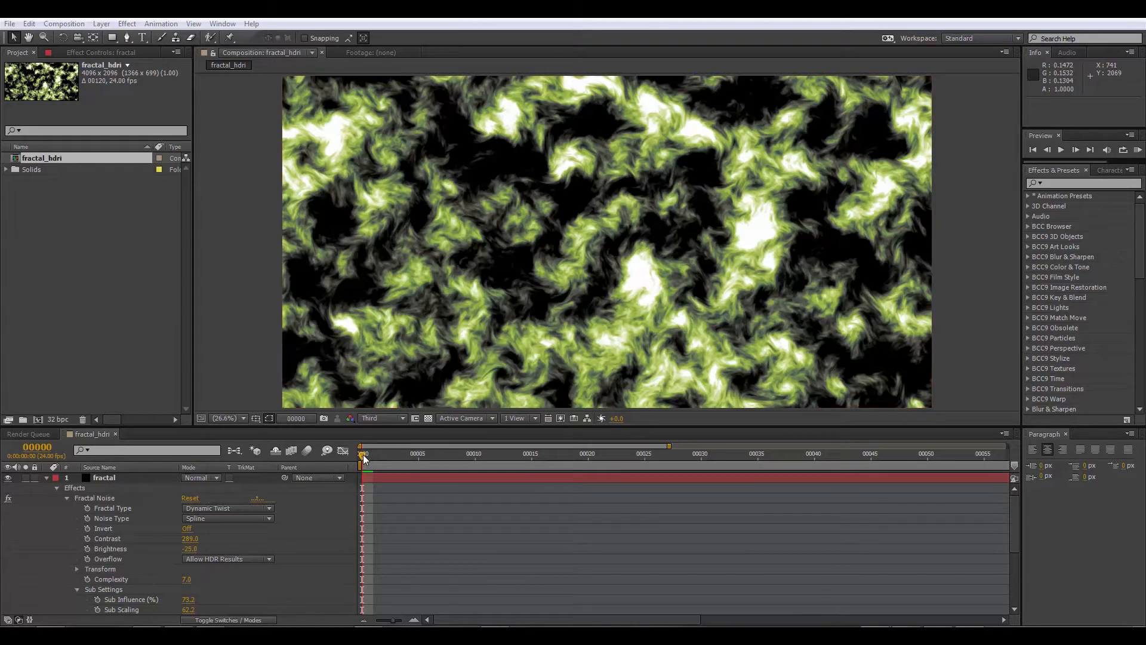
- Scrub the fractal_hdri animation to frame 44 and display the effect settings of the fractal layer
left_click_drag(363, 454, 865, 456)
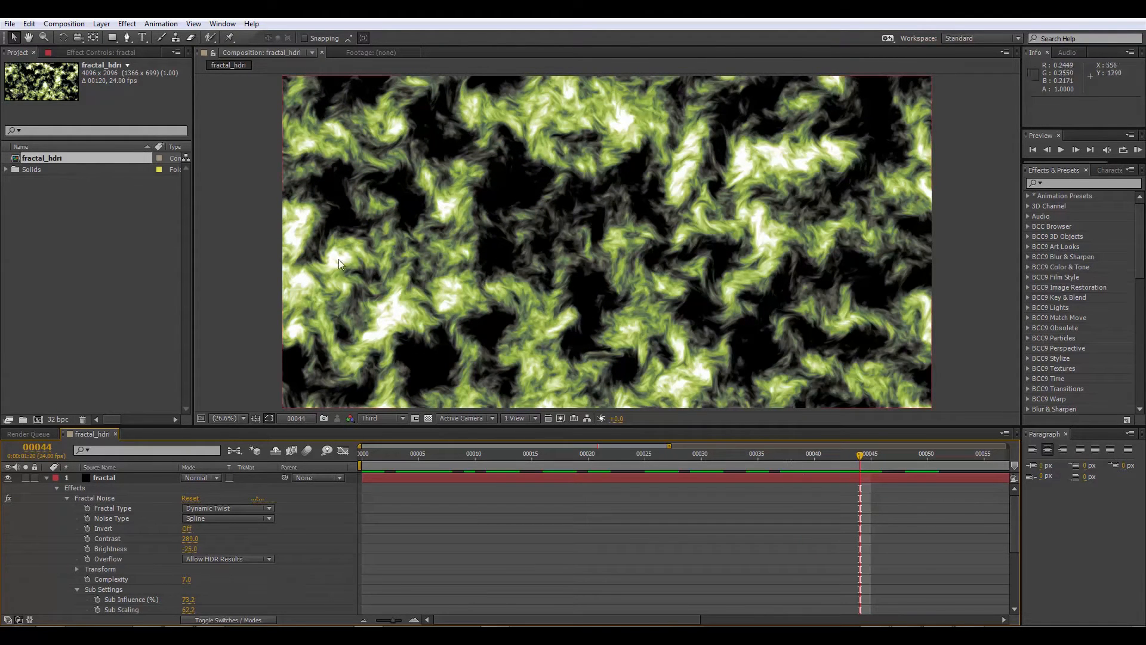
left_click(81, 53)
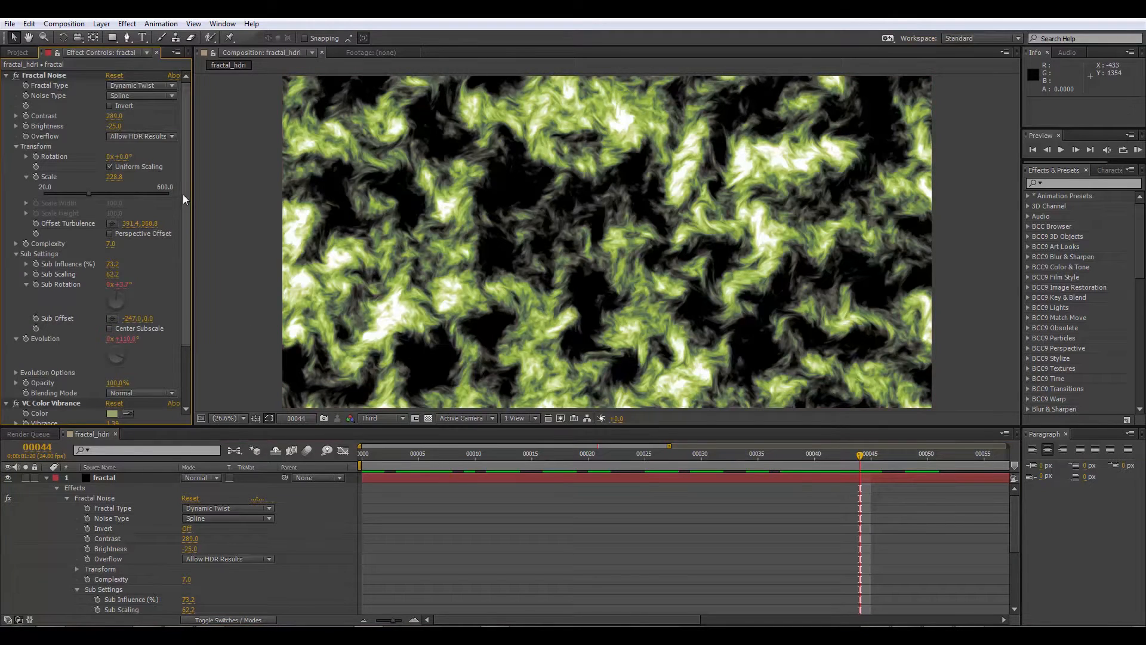
left_click_drag(185, 196, 182, 165)
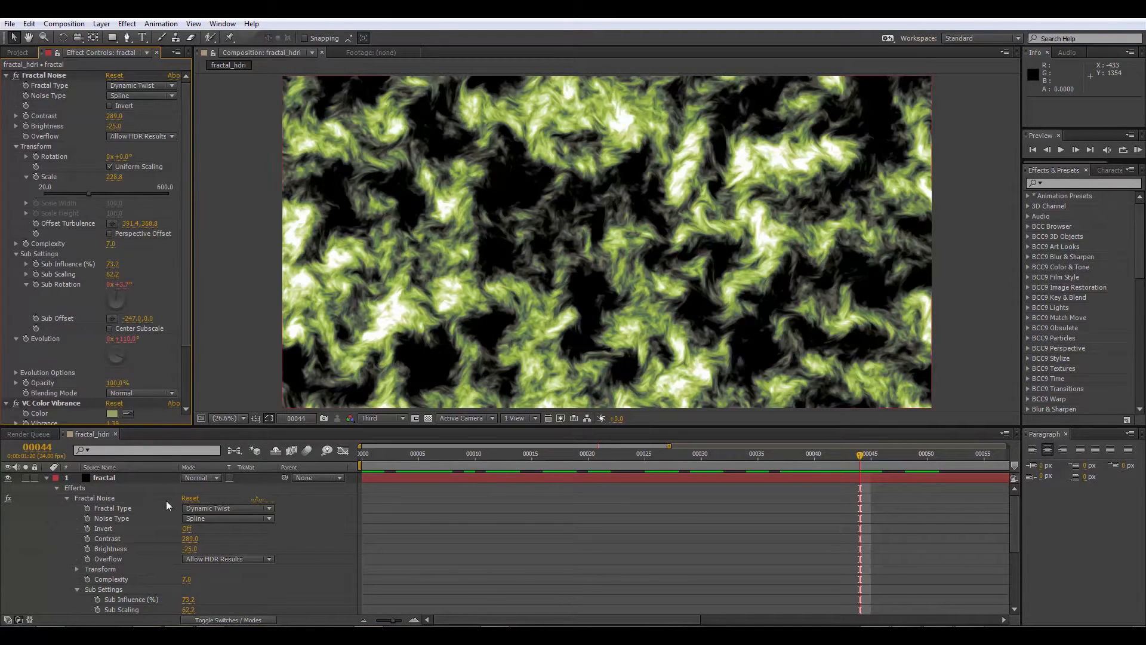
left_click(48, 478)
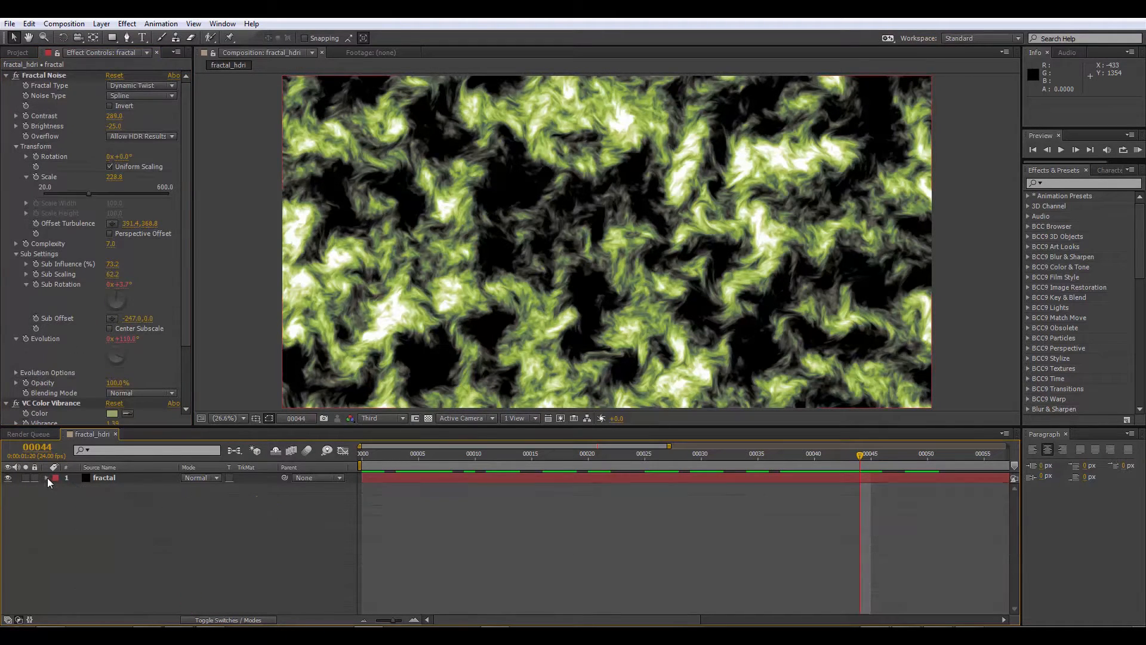
left_click(47, 479)
left_click(105, 478)
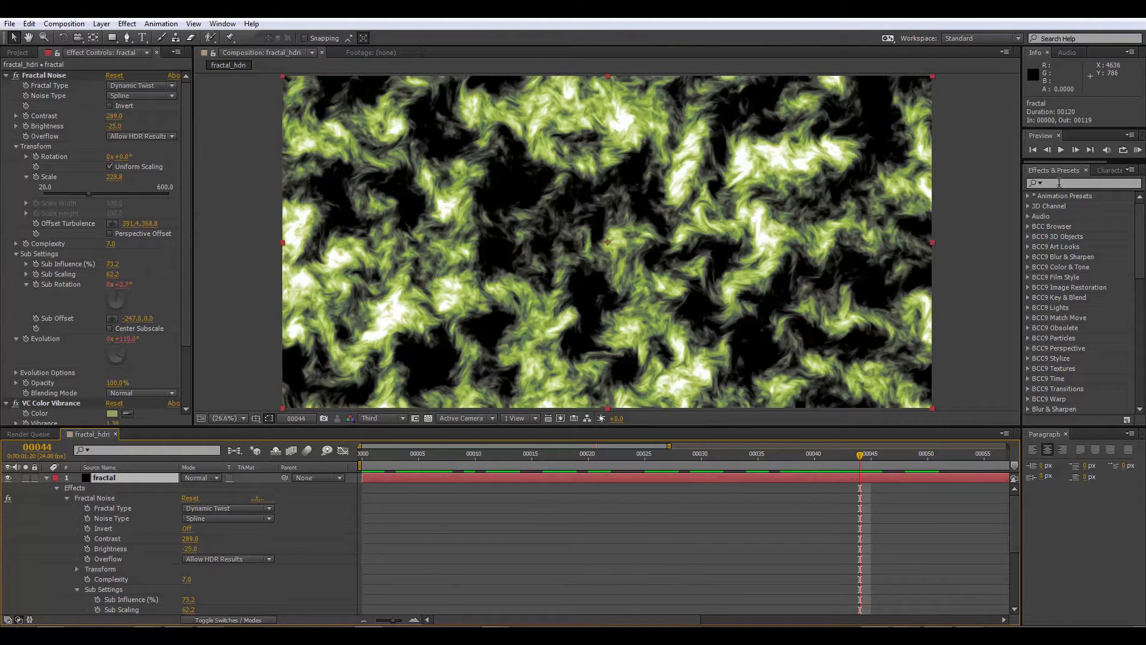
- Search the effects library for "fract" and examine the fractal type options of the applied Fractal Noise effect
left_click(1055, 183)
type("fract")
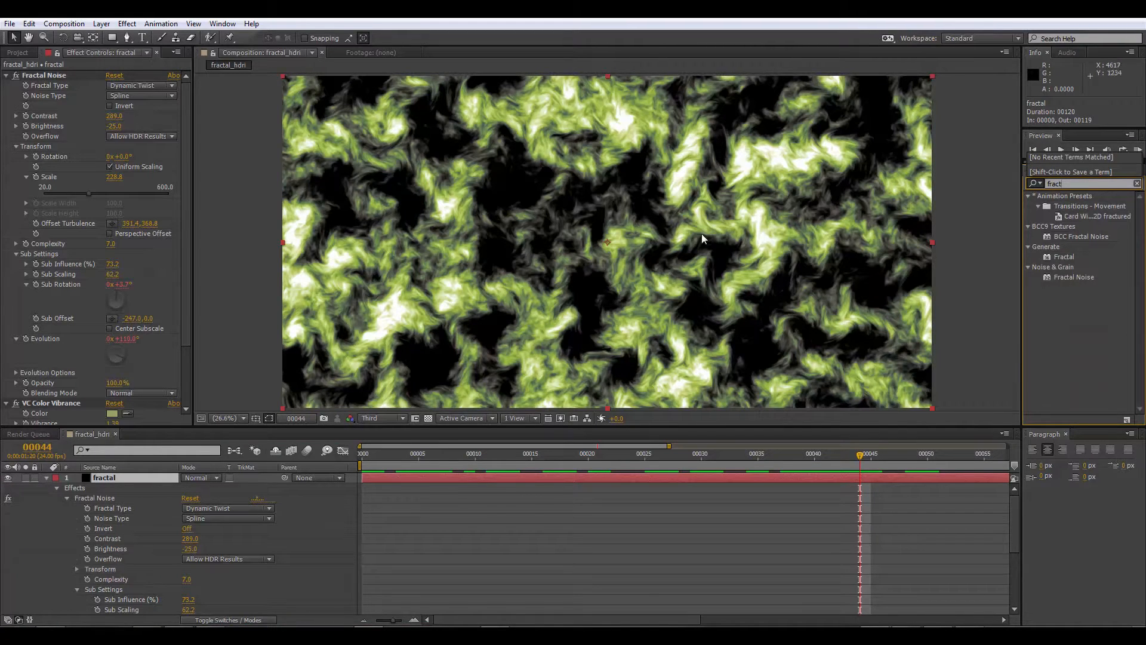
left_click(43, 76)
left_click(132, 86)
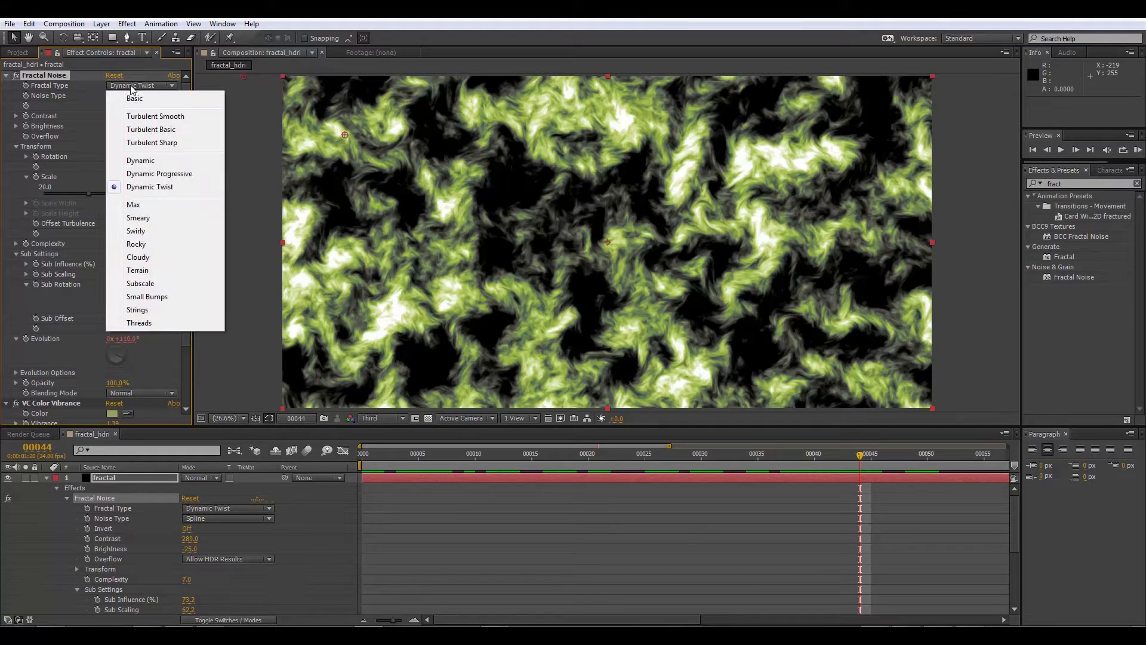
left_click(85, 87)
- Try the Soft Linear, Linear and Block noise types on Fractal Noise, and return the noise type to Spline
left_click(126, 96)
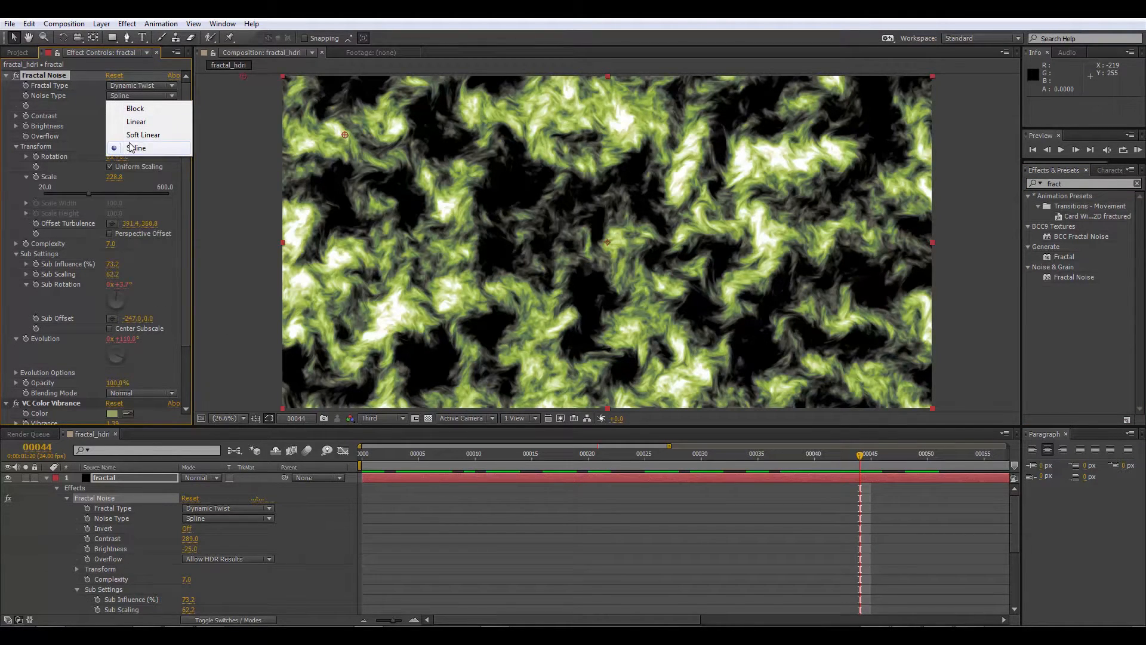
left_click(137, 135)
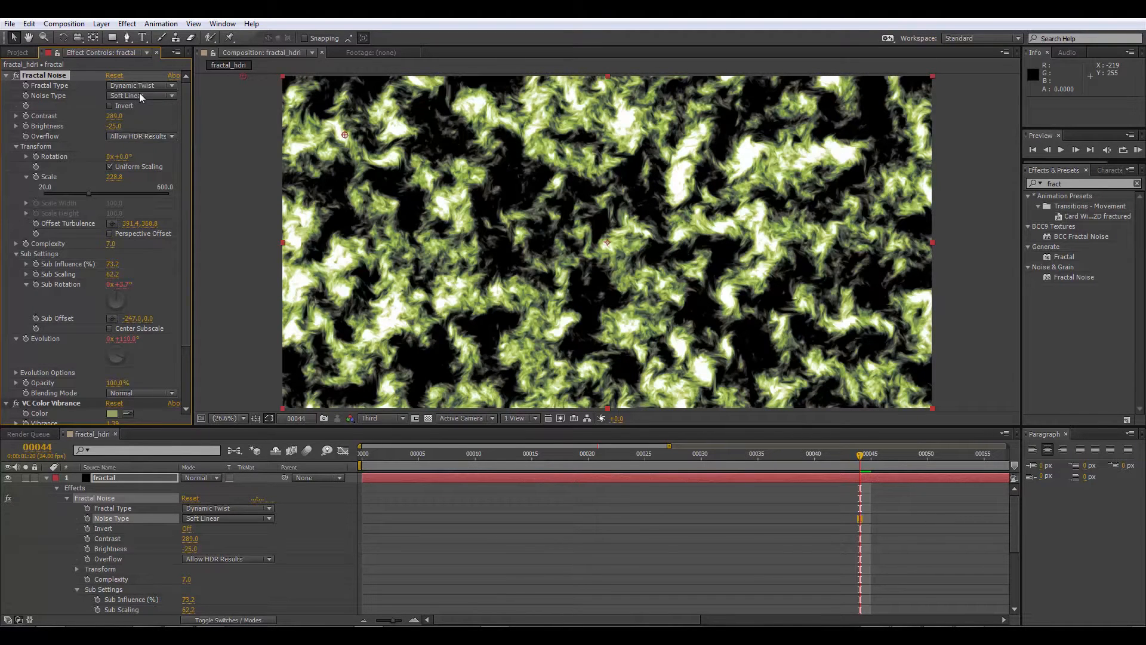
left_click(141, 97)
left_click(136, 121)
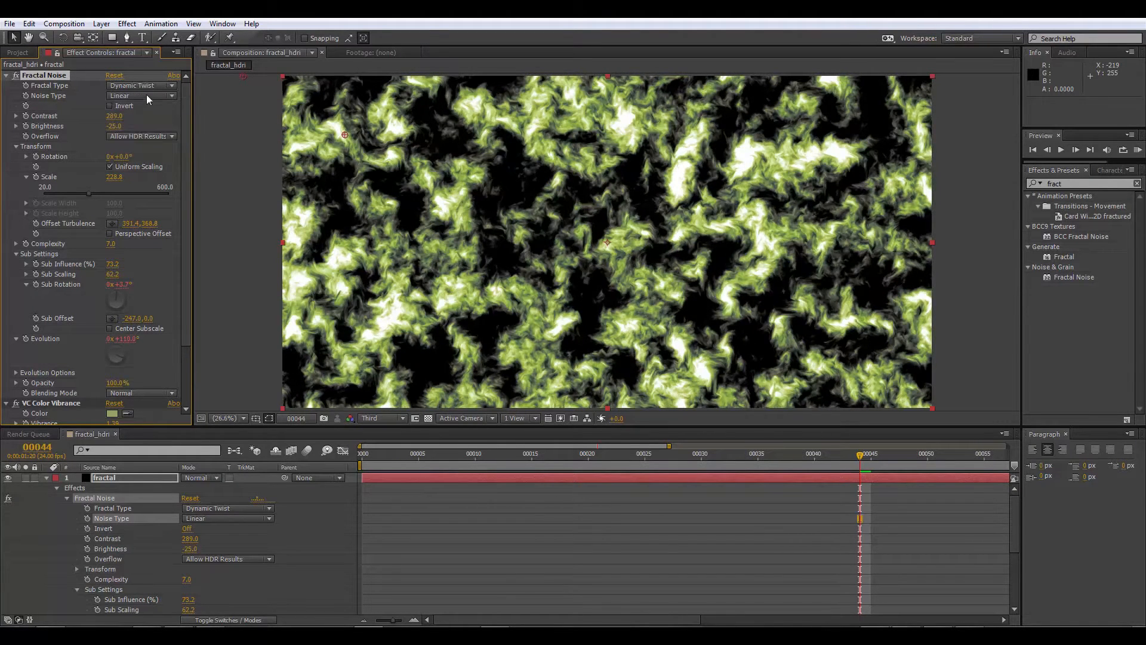
left_click(148, 97)
left_click(132, 108)
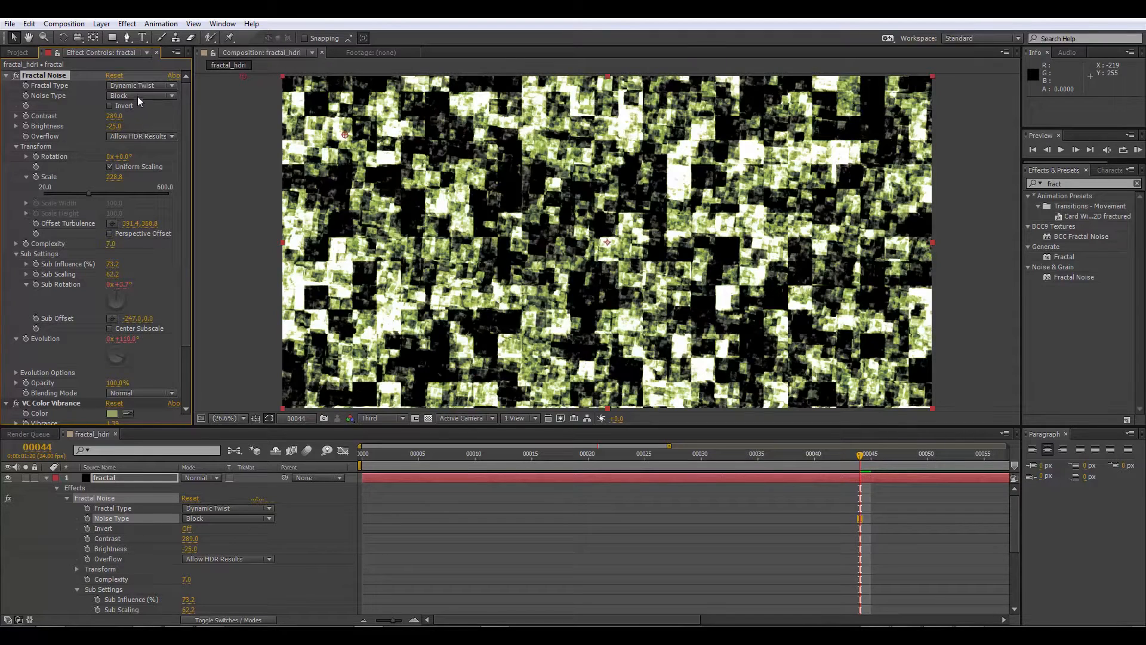
left_click(140, 97)
left_click(127, 146)
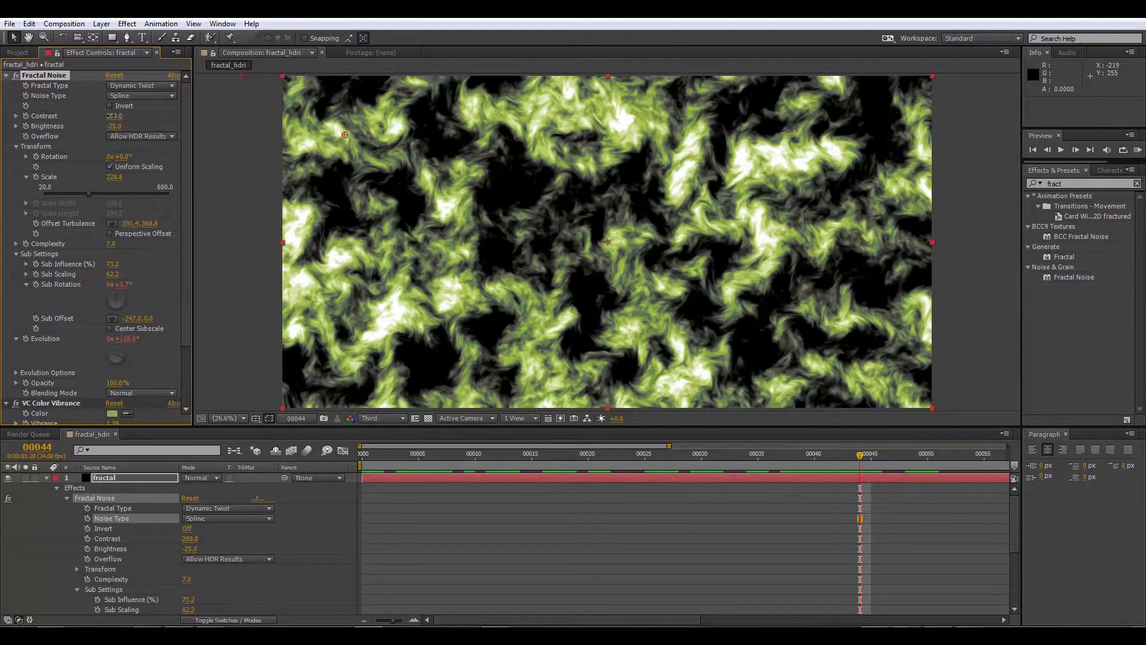
- Set the Fractal Noise contrast to 252 and its brightness to -17
mouse_move(114, 117)
left_mouse_down()
mouse_move(46, 122)
mouse_move(113, 129)
mouse_move(148, 117)
mouse_move(122, 126)
left_mouse_up()
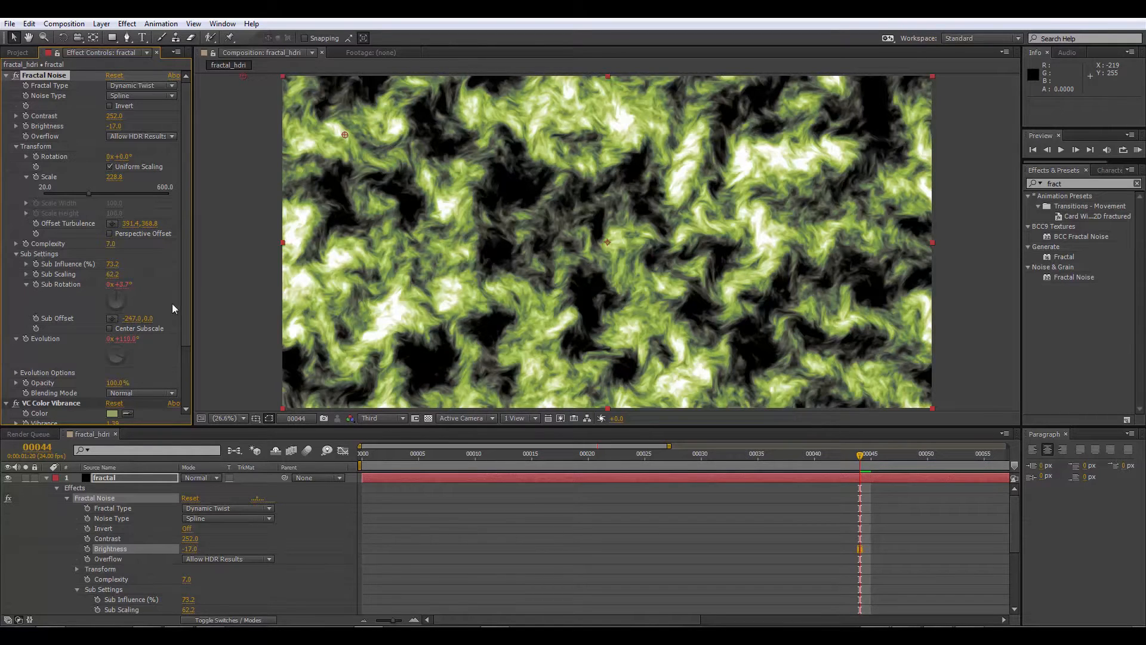
- Examine the expressions driving Sub Rotation and Evolution, and scrub the timeline to check the motion
scroll(37, 544, "down", 3)
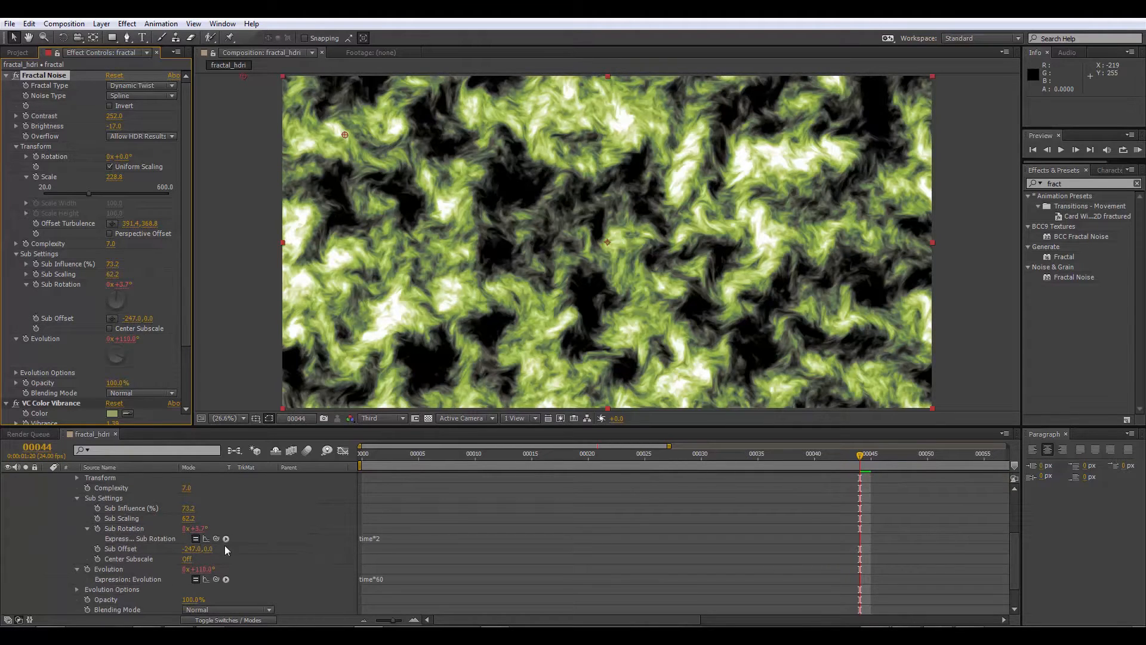
left_click(391, 537)
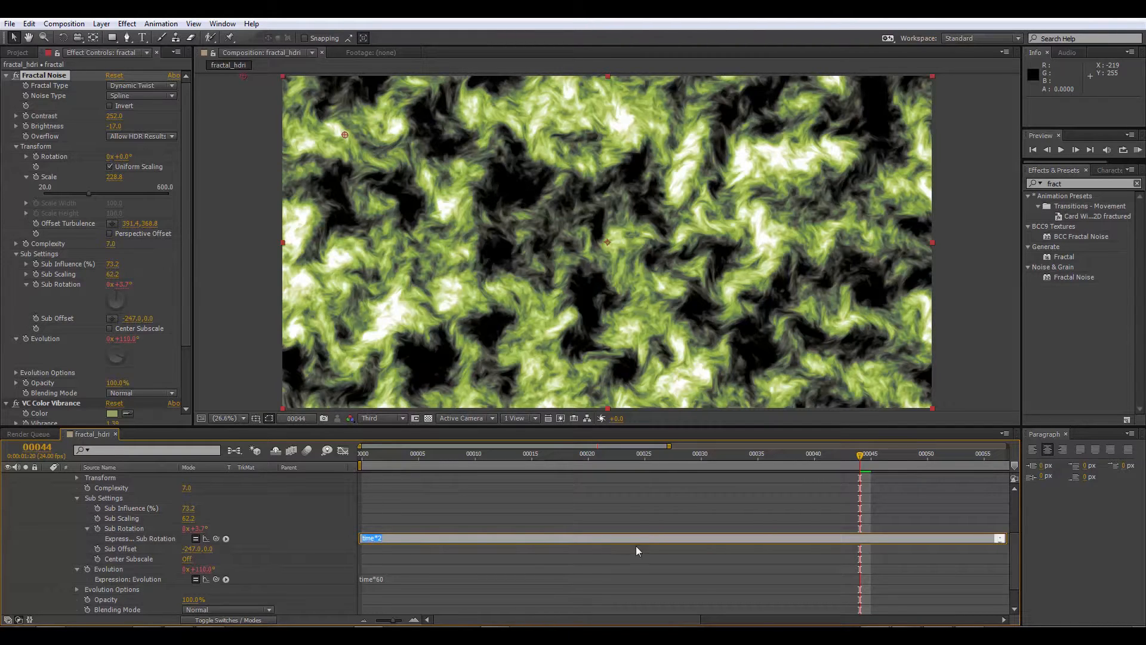
left_click(404, 538)
mouse_move(860, 455)
left_mouse_down()
mouse_move(403, 473)
mouse_move(876, 464)
left_mouse_up()
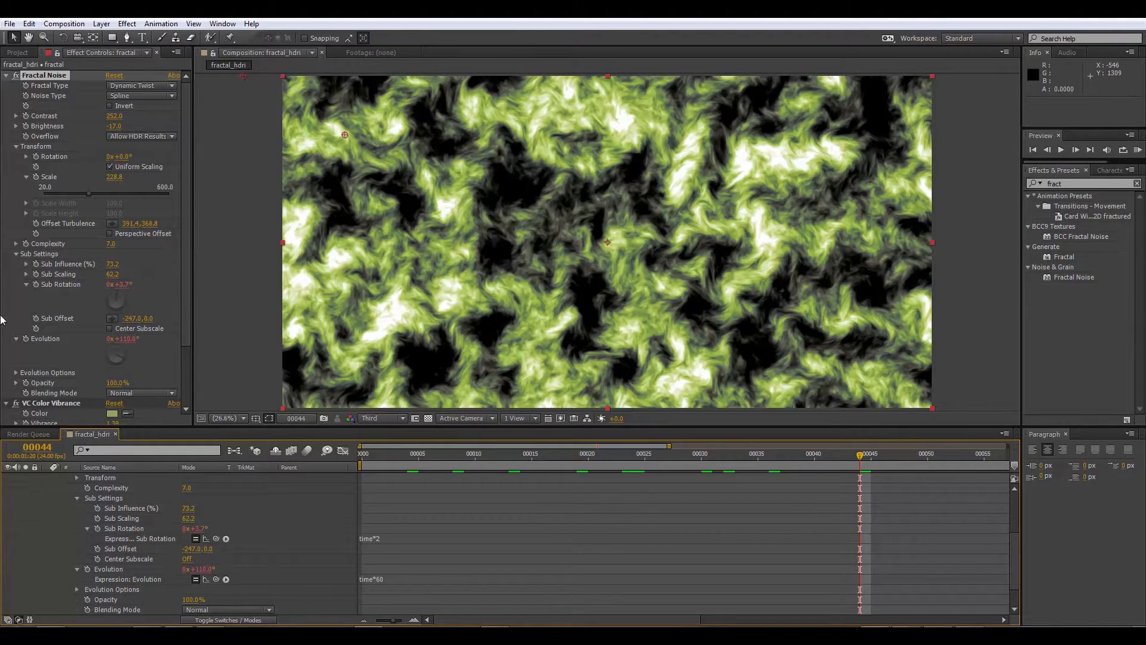
- Change the VC Color Vibrance color from green to a blue-violet hue
scroll(51, 337, "down", 3)
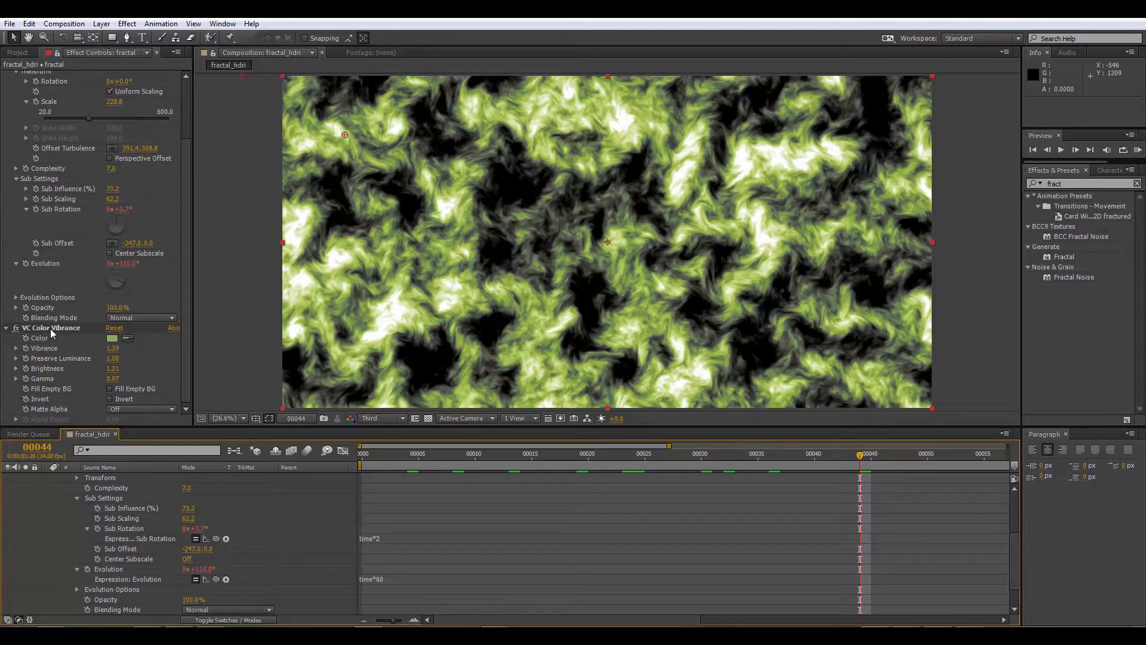
left_click(112, 339)
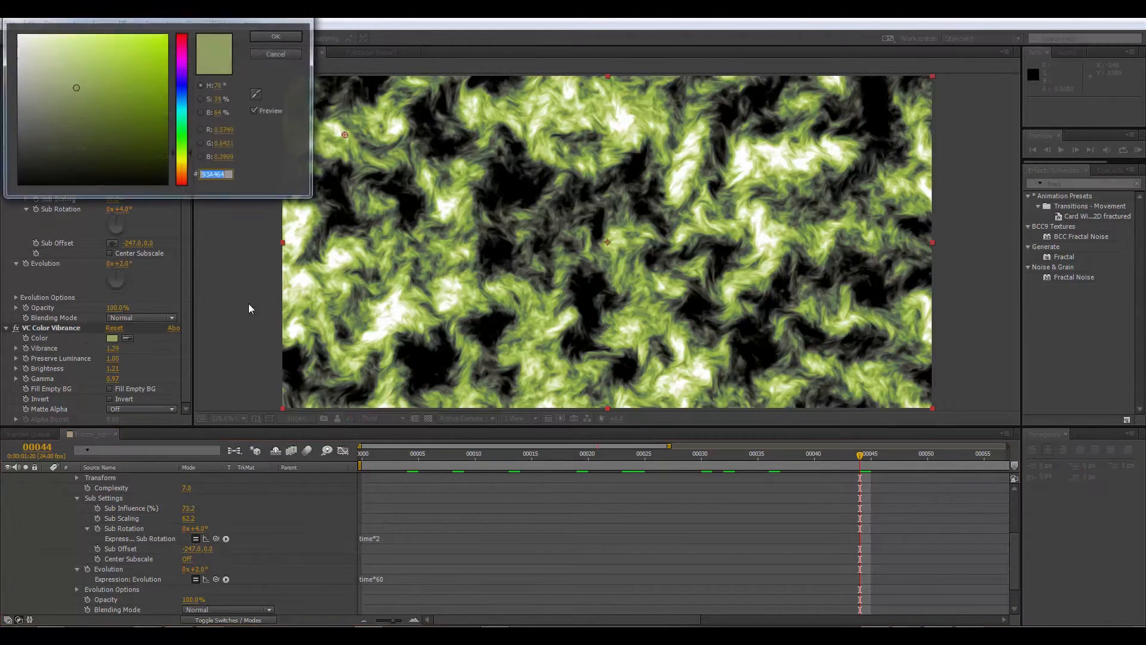
left_click(182, 85)
left_click(275, 36)
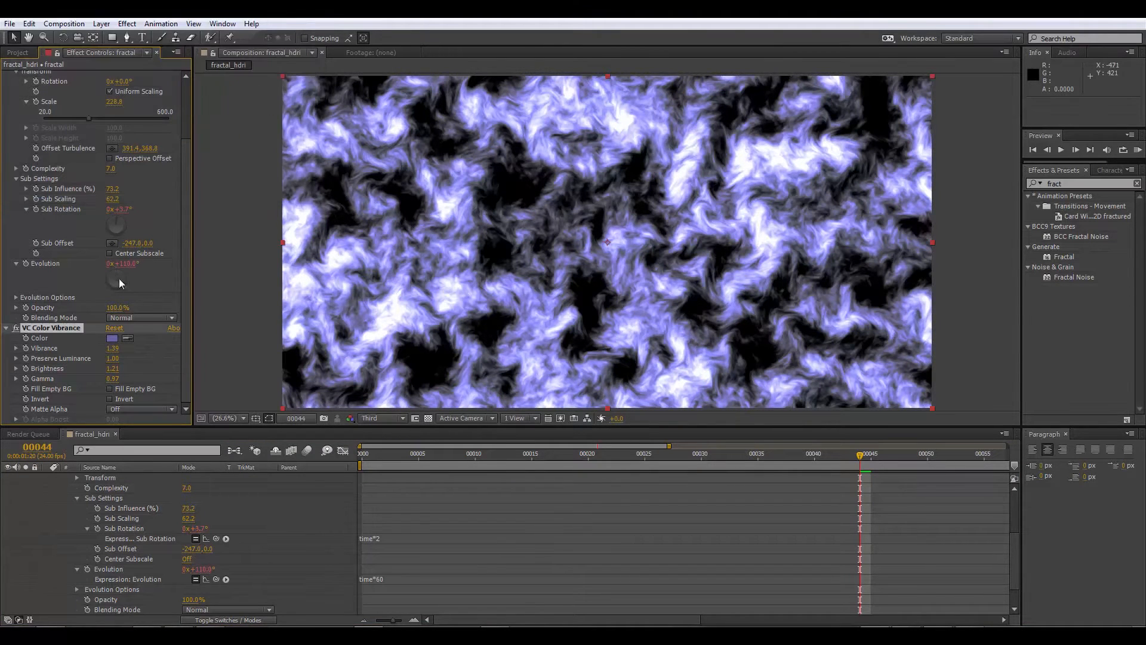
- Set VC Color Vibrance's vibrance to 1.36, preserve luminance to 0.88 and brightness to about 1.46
mouse_move(112, 348)
left_mouse_down()
mouse_move(140, 348)
mouse_move(126, 347)
left_mouse_up()
mouse_move(113, 360)
left_mouse_down()
mouse_move(102, 360)
mouse_move(123, 369)
left_mouse_up()
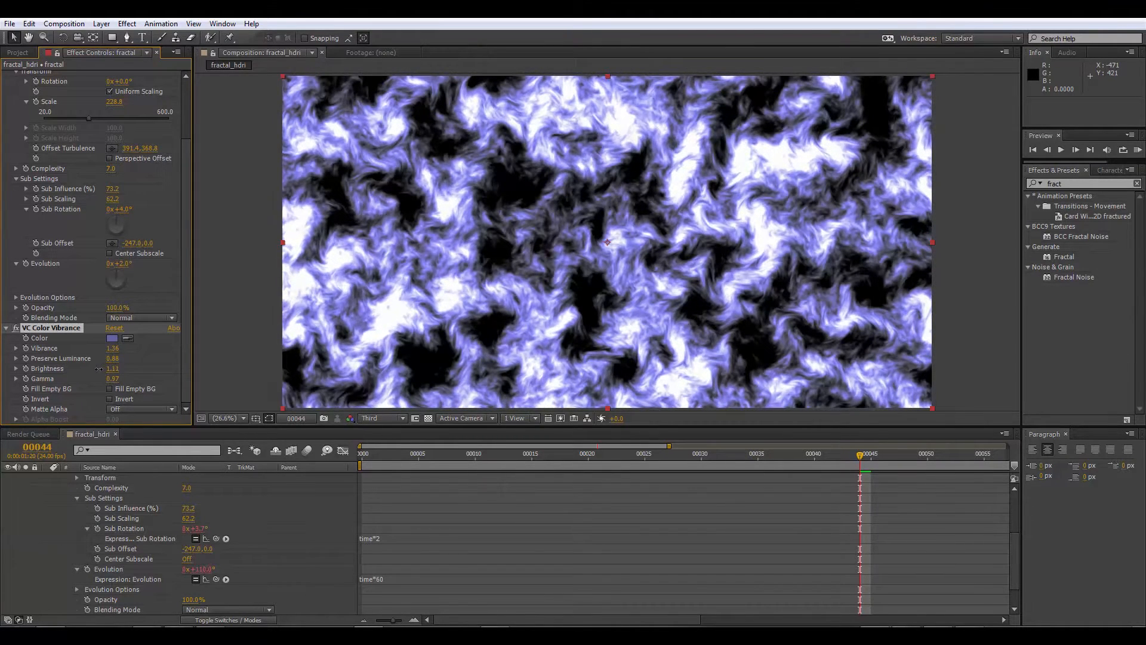
left_click_drag(106, 368, 126, 367)
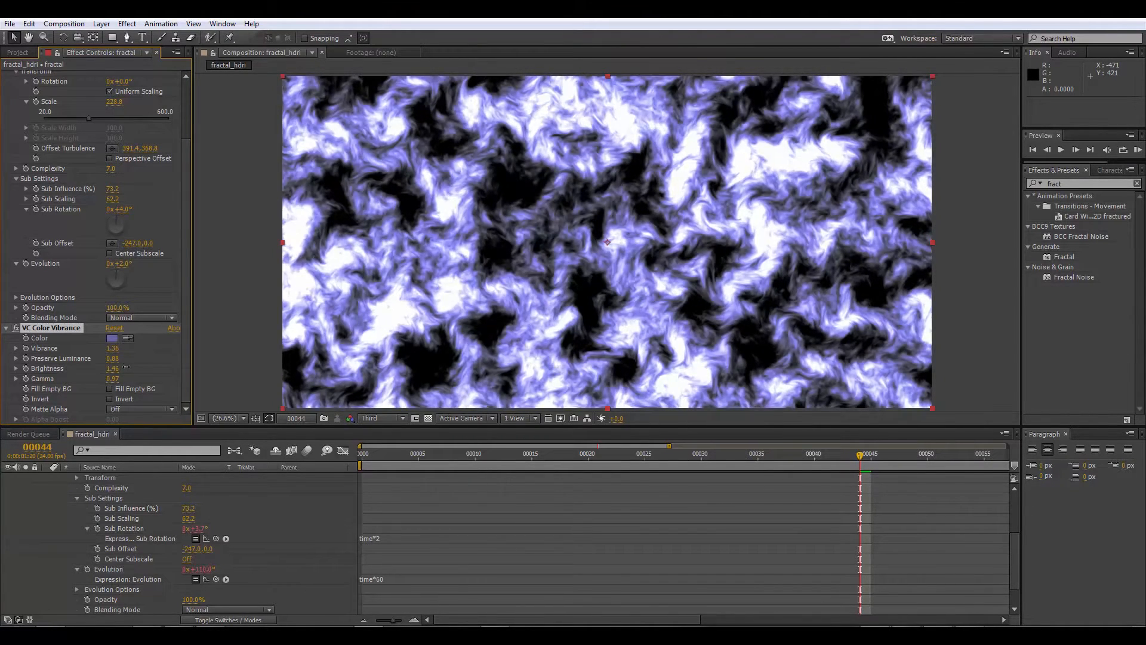
- Switch from Cinema 4D back to After Effects and check the render queue settings of the fractal_hdri composition
left_click(18, 52)
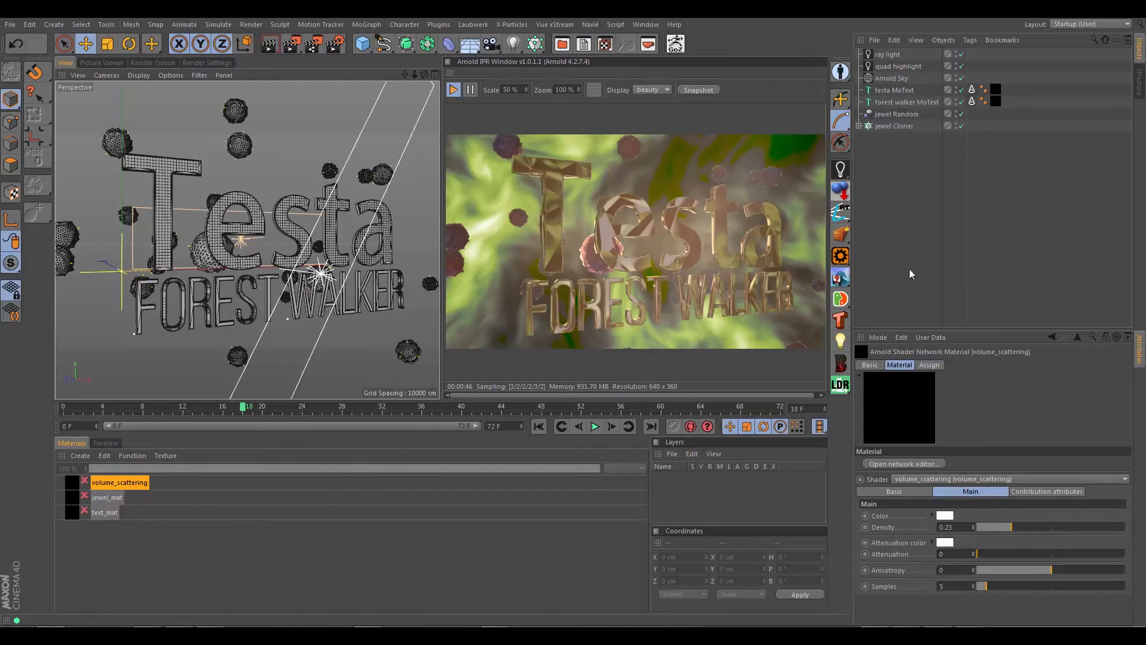
left_click(462, 635)
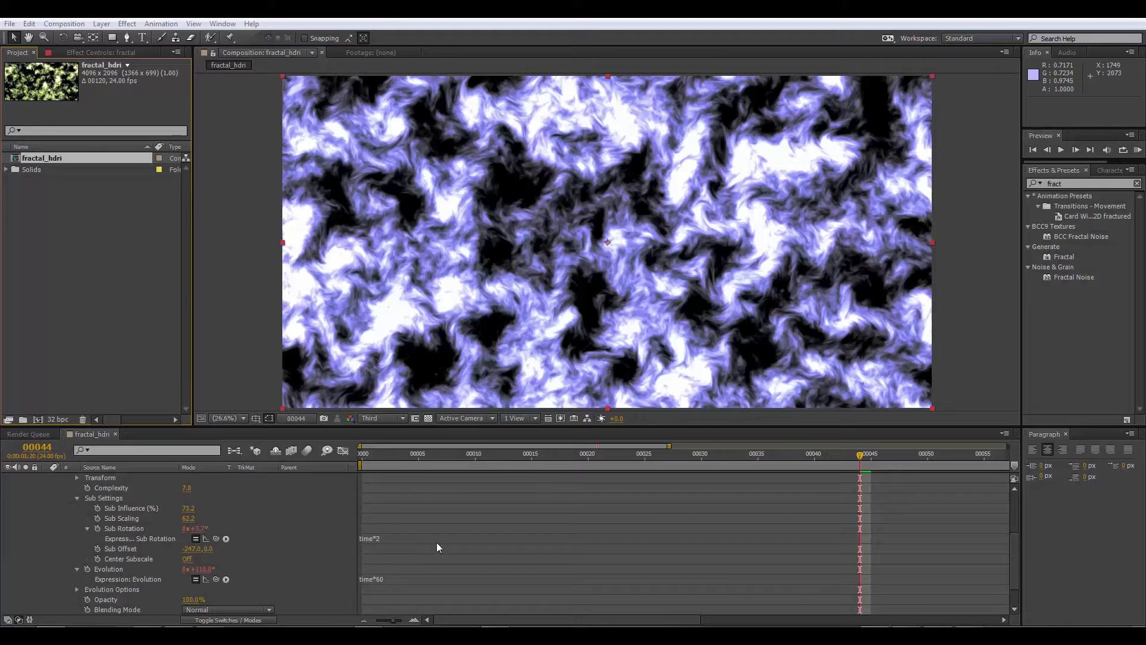
left_click(315, 527)
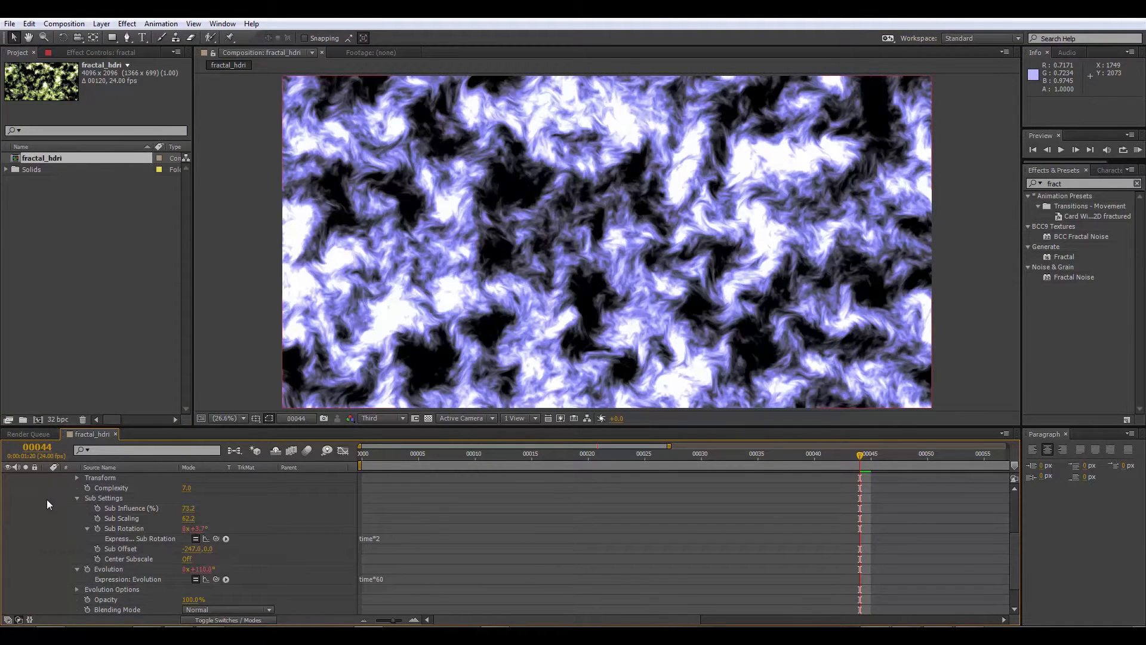
left_click(29, 433)
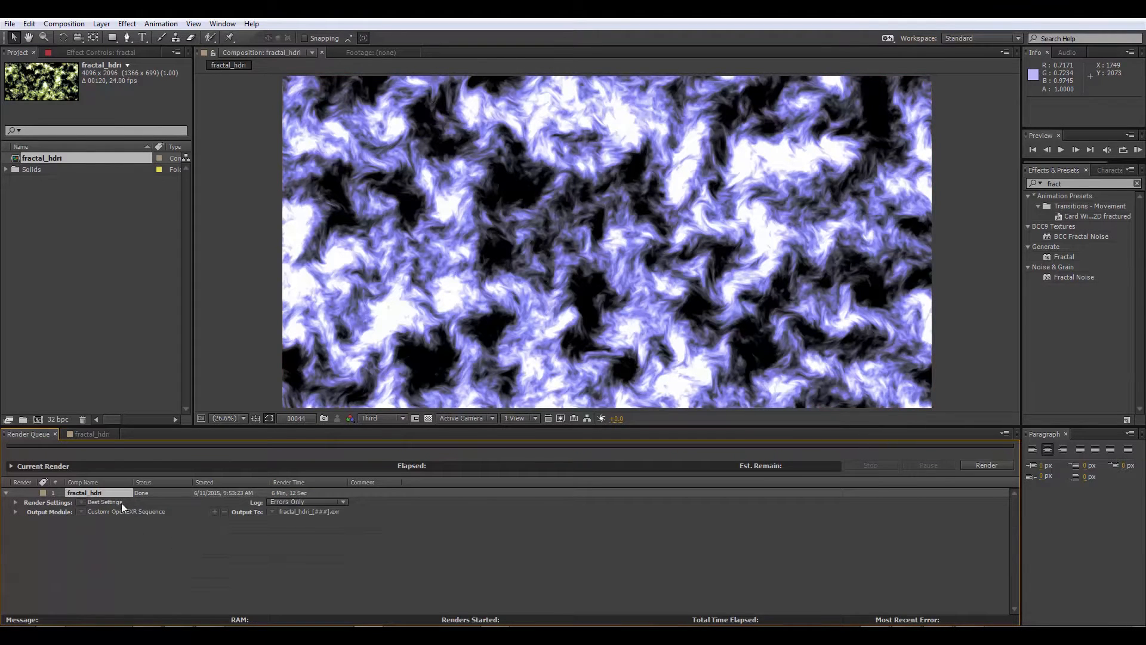
left_click(80, 431)
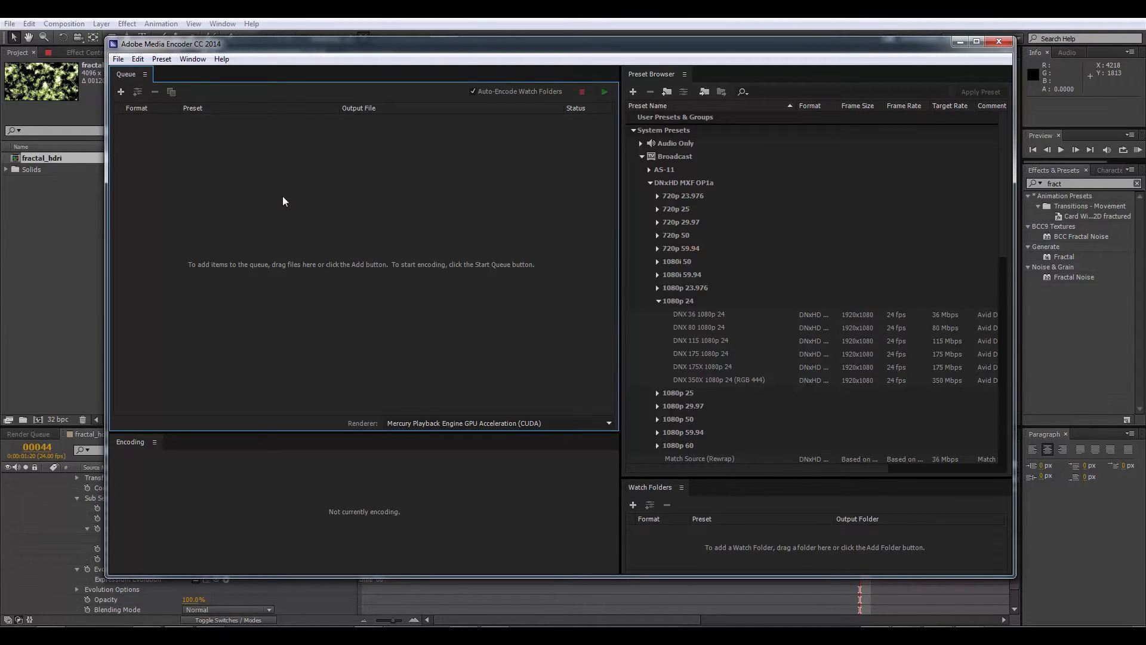
- Check the output formats available for fractal_hdri in Adobe Media Encoder, and close the encoder
left_click(132, 134)
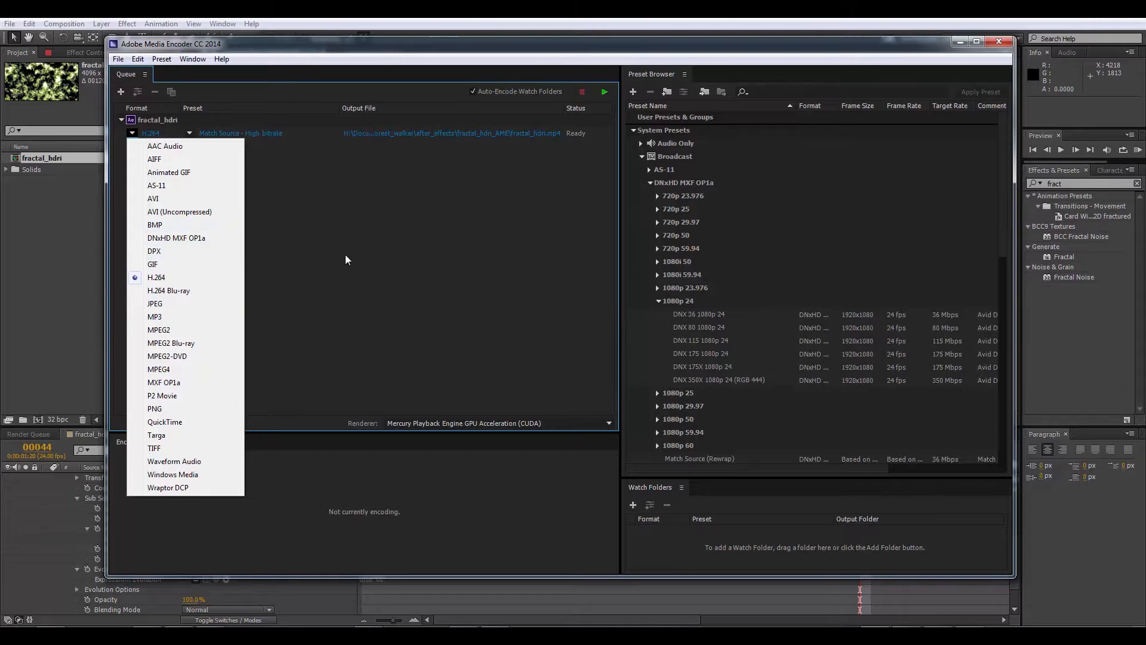
left_click(365, 262)
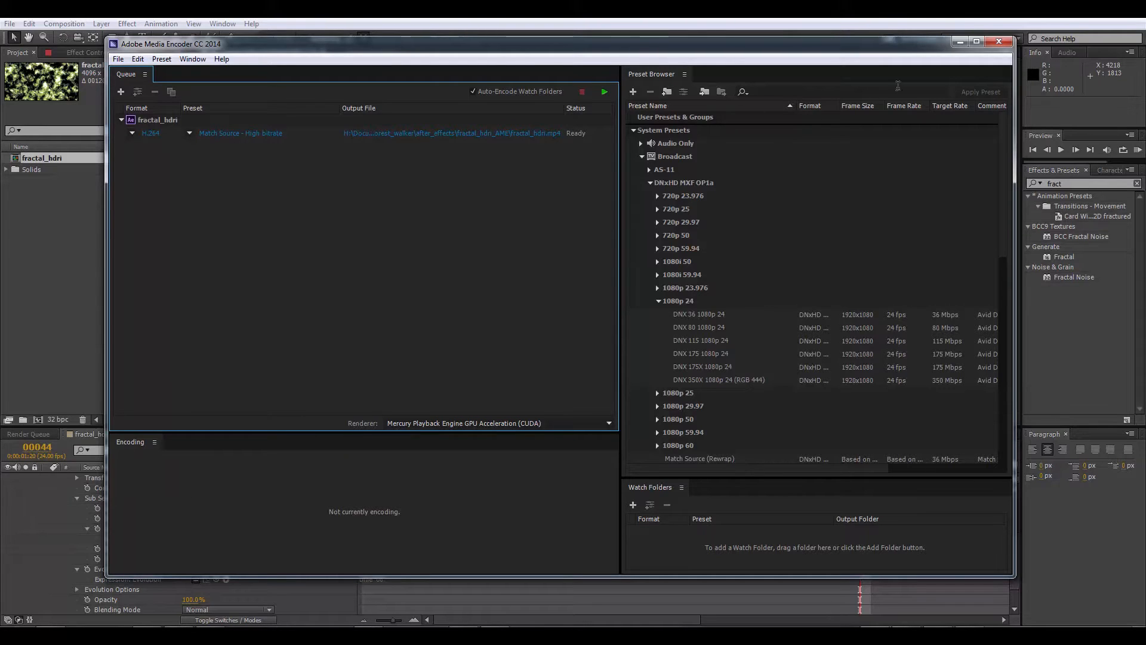
left_click(1001, 43)
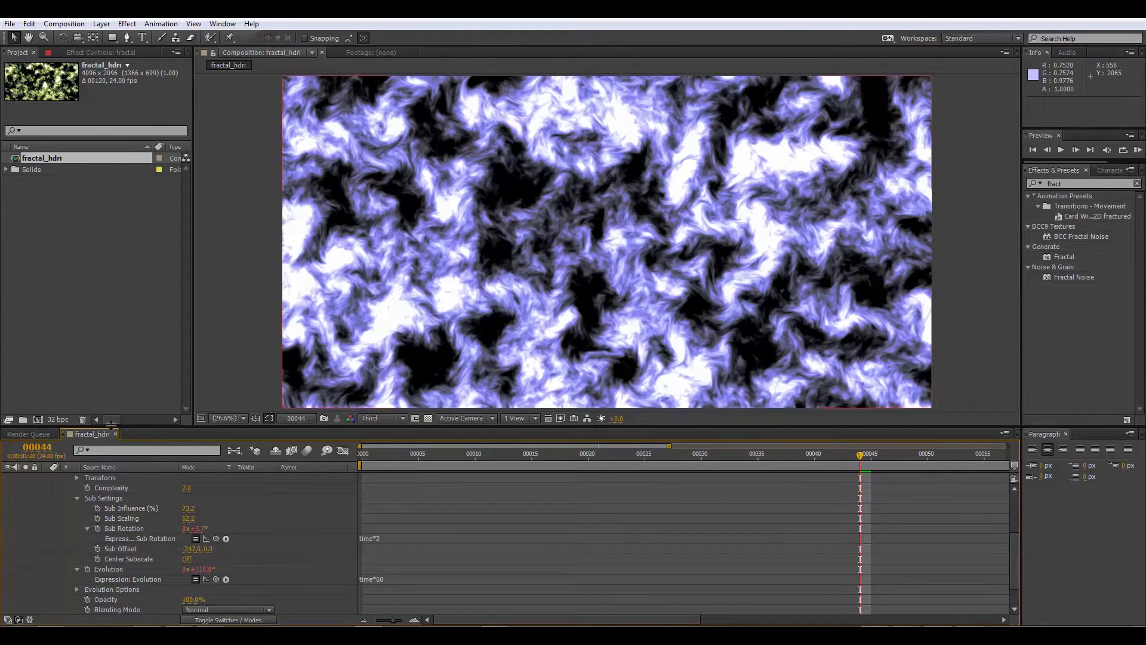
- Recheck the render queue and look through the fractal layer's effect properties in the fractal_hdri timeline
left_click(29, 434)
left_click(89, 436)
scroll(110, 507, "up", 5)
left_click(98, 480)
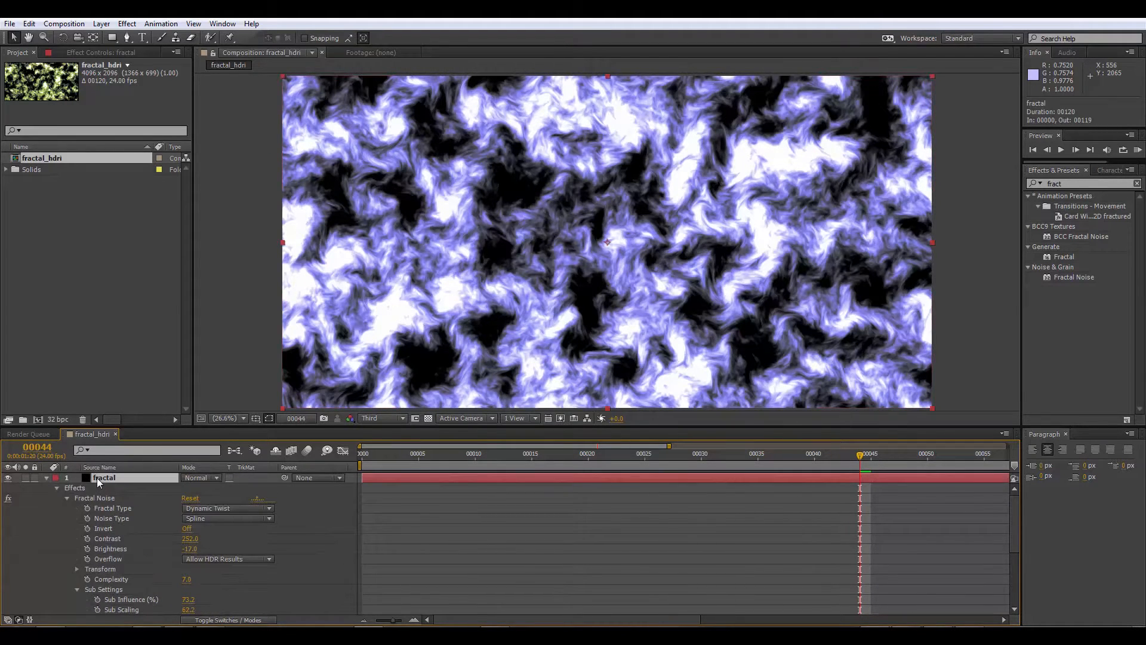
scroll(107, 500, "down", 4)
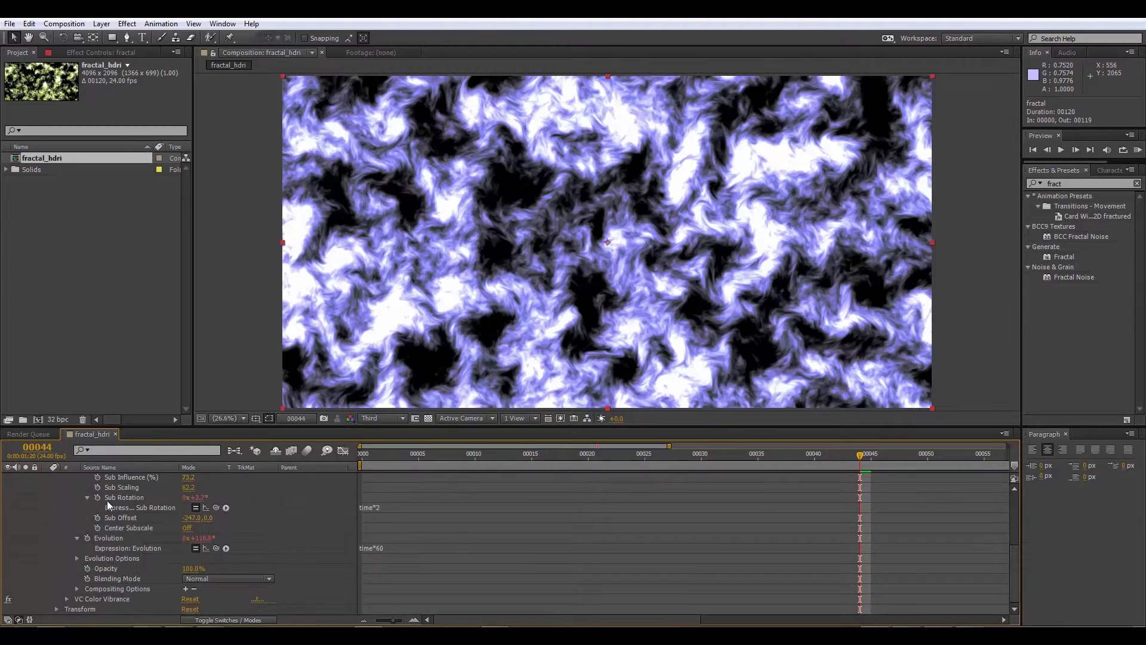
scroll(109, 502, "up", 4)
scroll(113, 510, "down", 3)
scroll(125, 522, "up", 3)
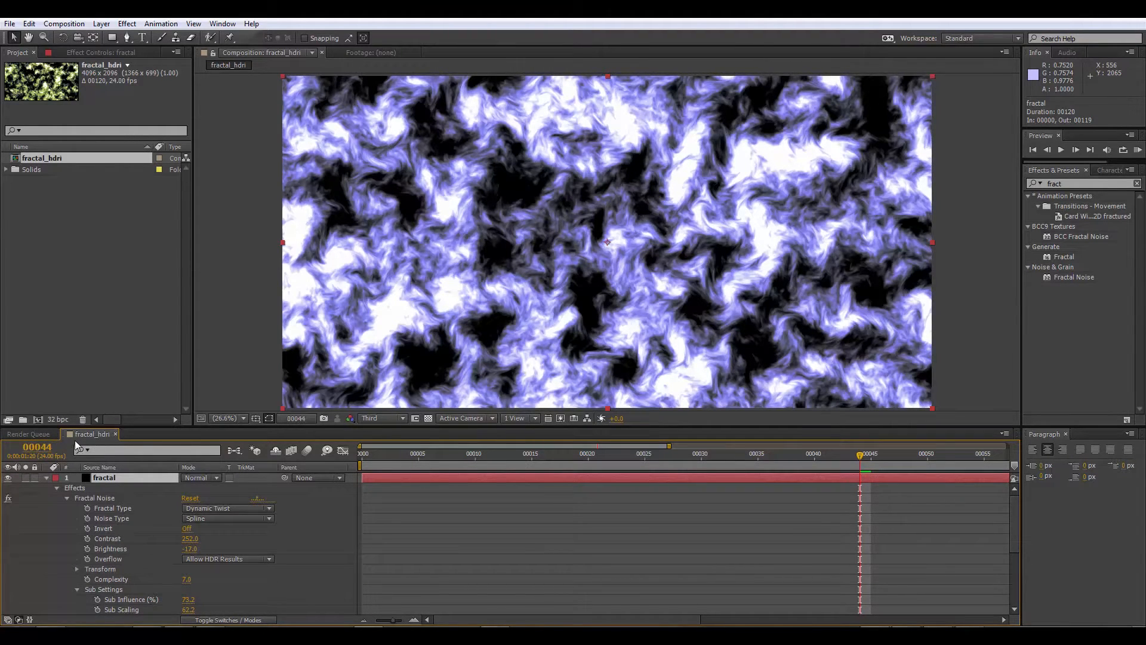
- Check the proxy options of the fractal_hdri composition, and add the composition to the render queue
right_click(19, 157)
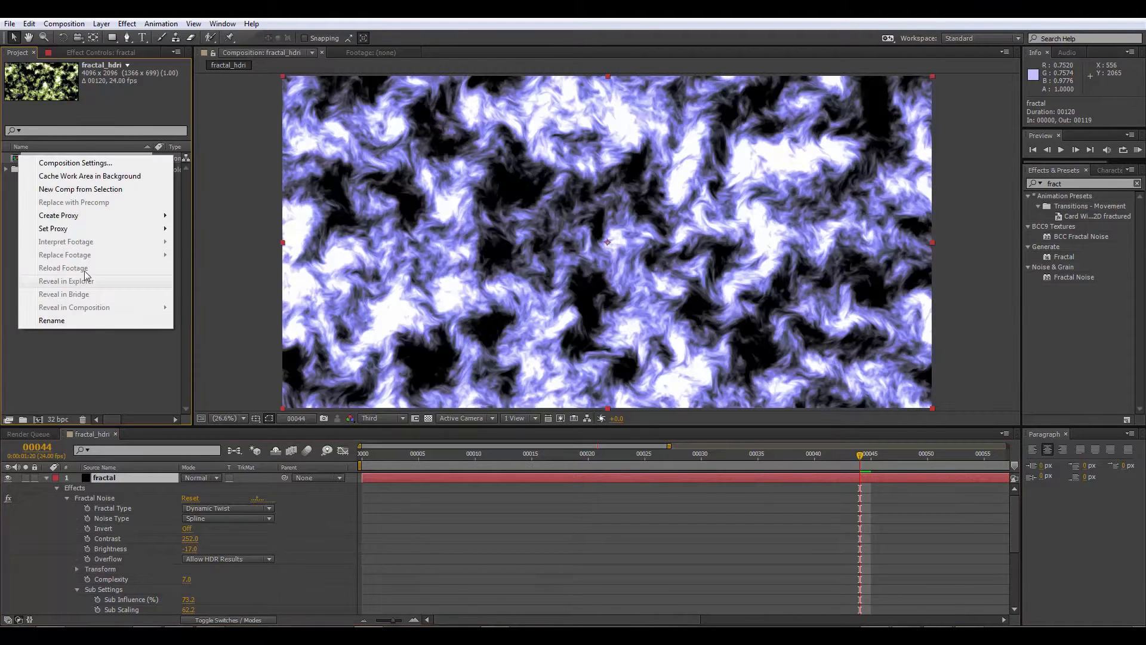
mouse_move(97, 221)
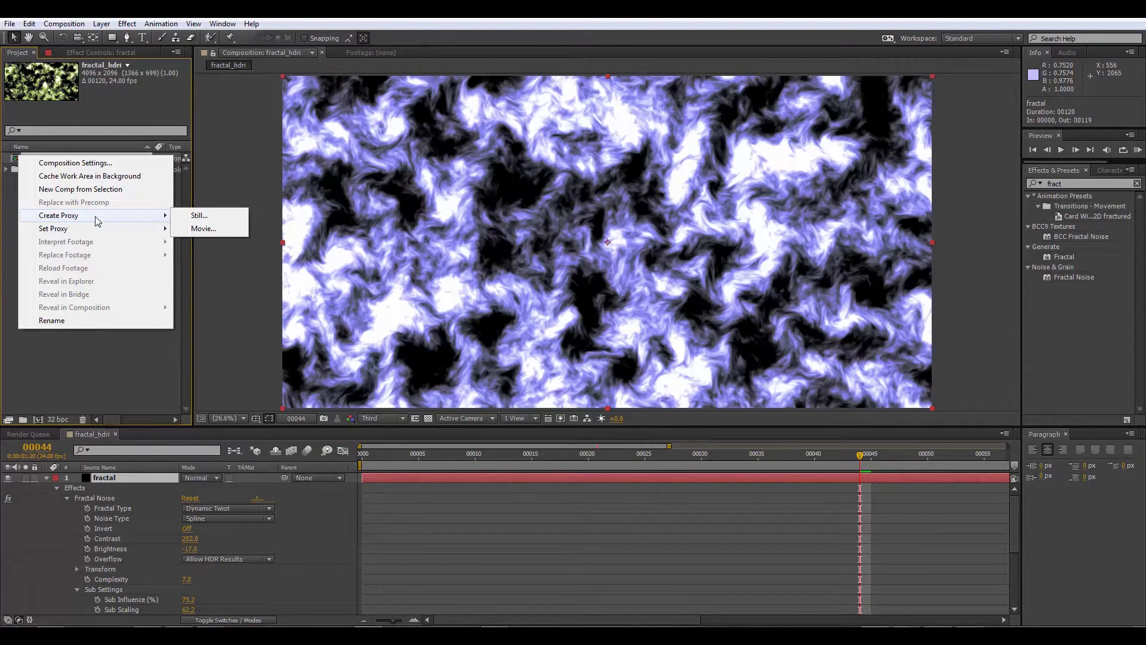
left_click(10, 23)
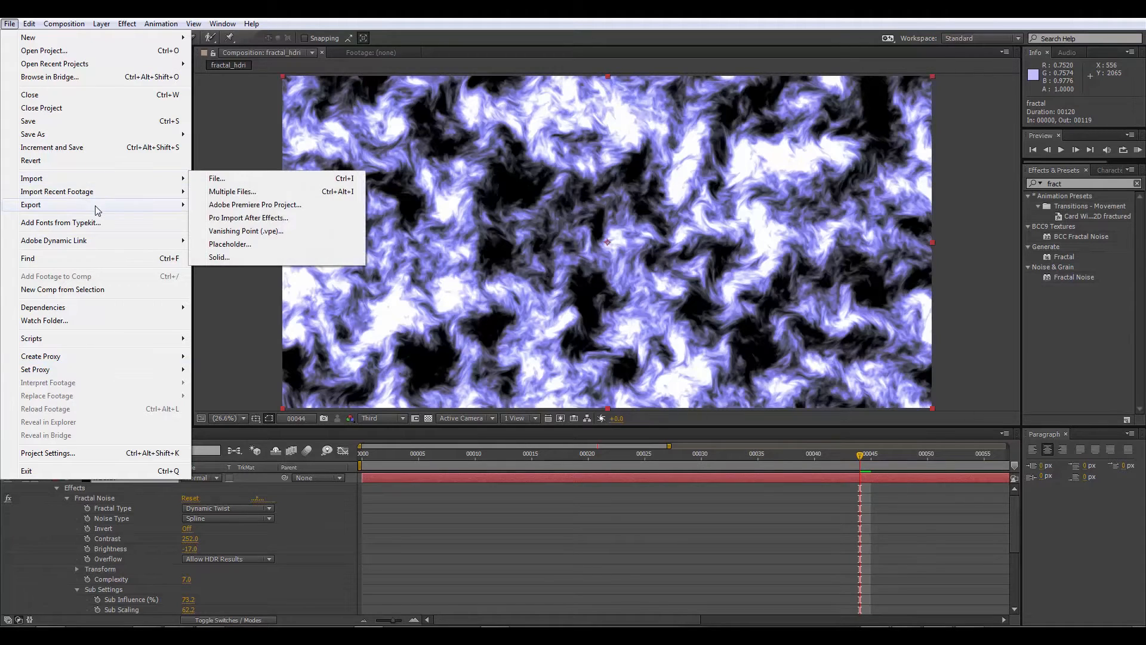
mouse_move(96, 205)
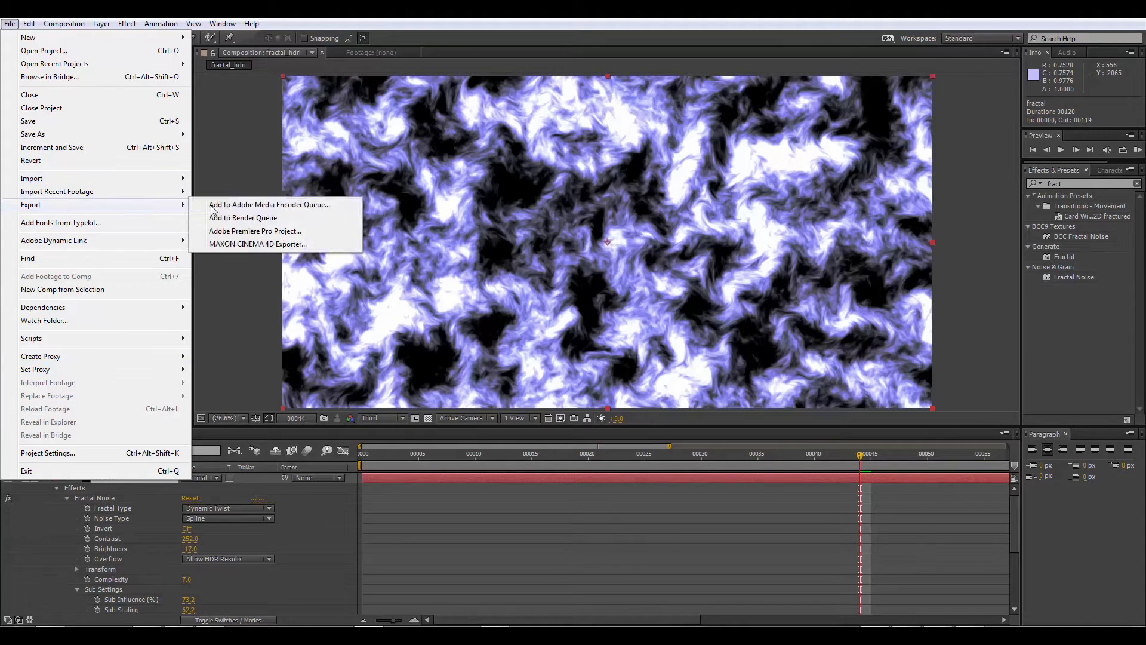
left_click(243, 218)
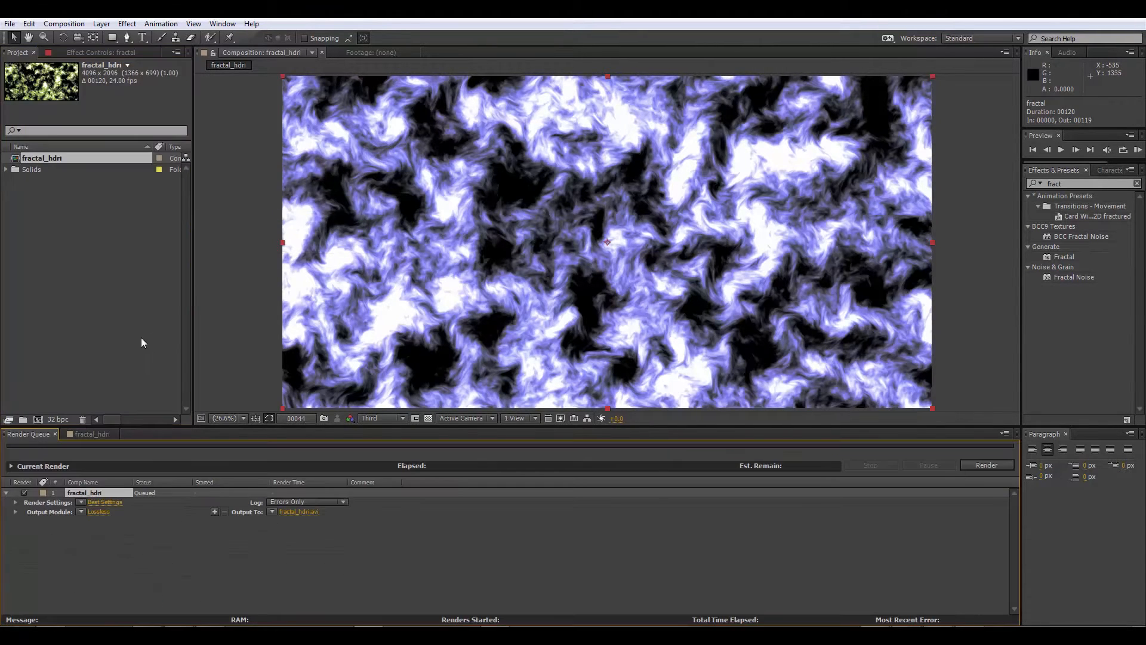
- Check the output module presets available for fractal_hdri in the render queue
left_click(79, 512)
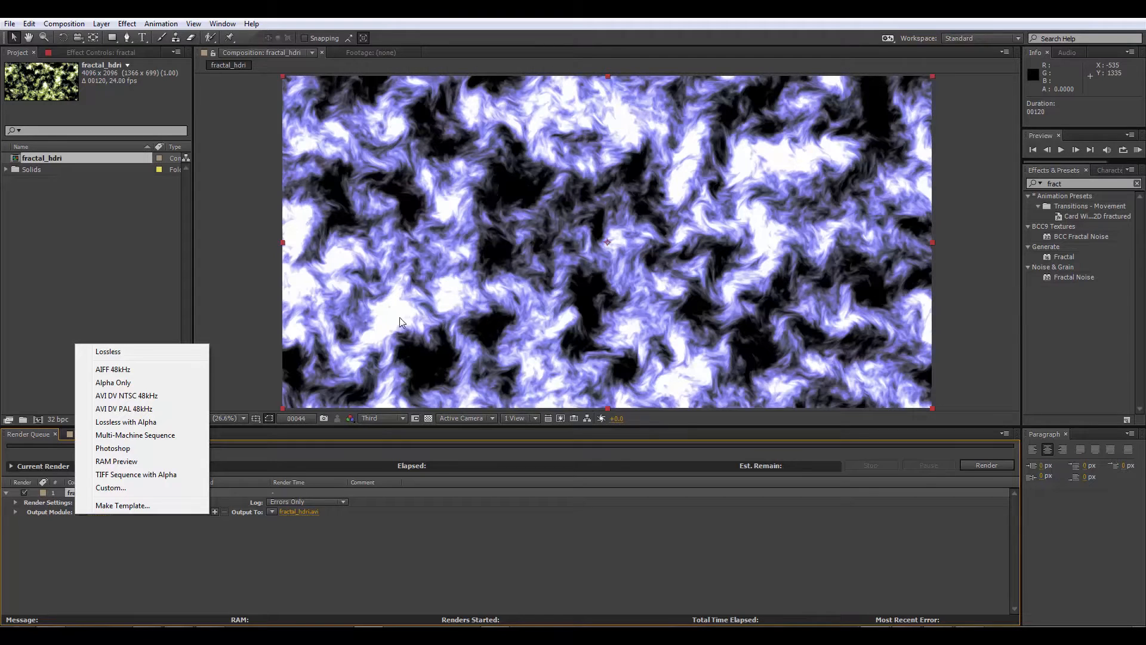
left_click(415, 518)
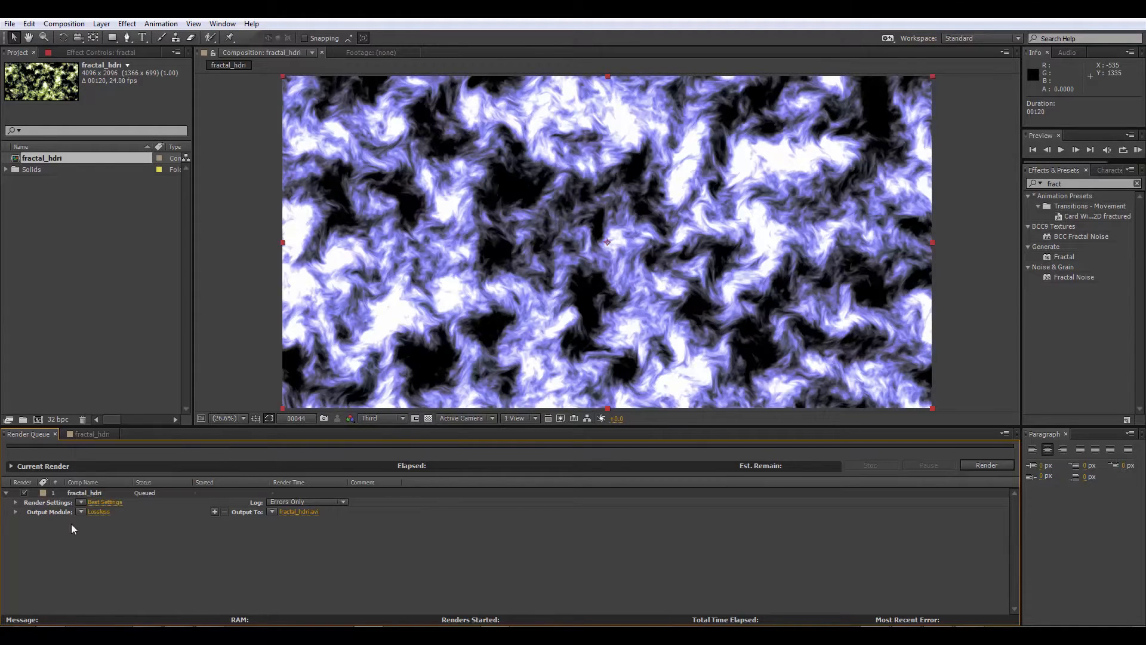
left_click(81, 511)
left_click(81, 546)
- Try OpenEXR Sequence as the fractal_hdri output module format, and set the format to TIFF Sequence
left_click(98, 512)
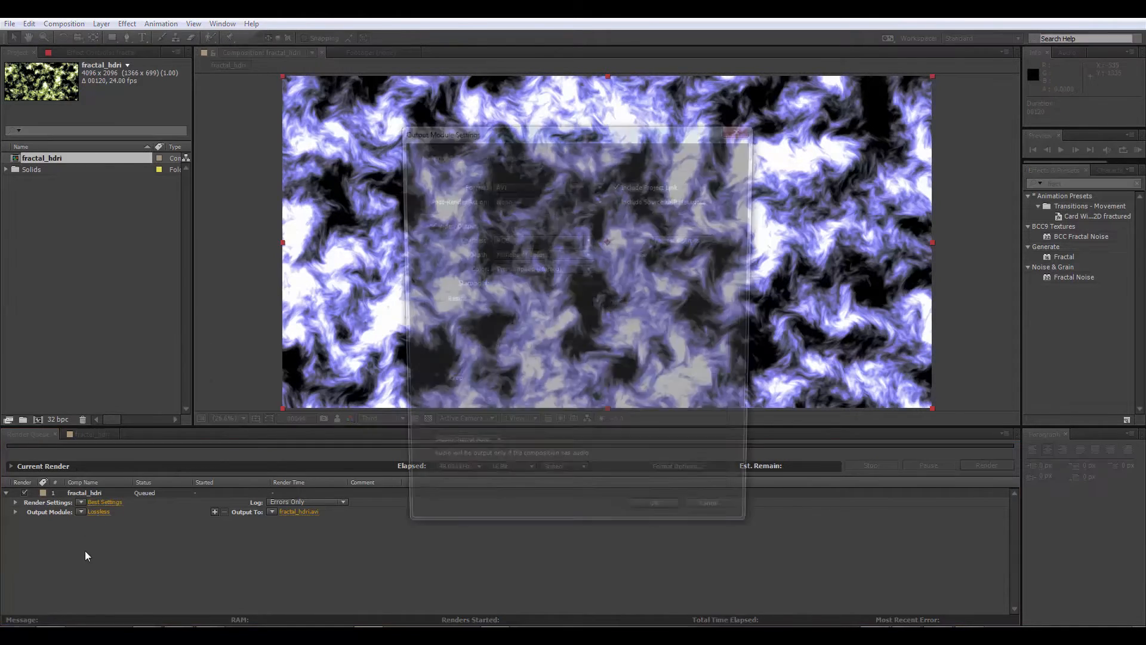
left_click(553, 183)
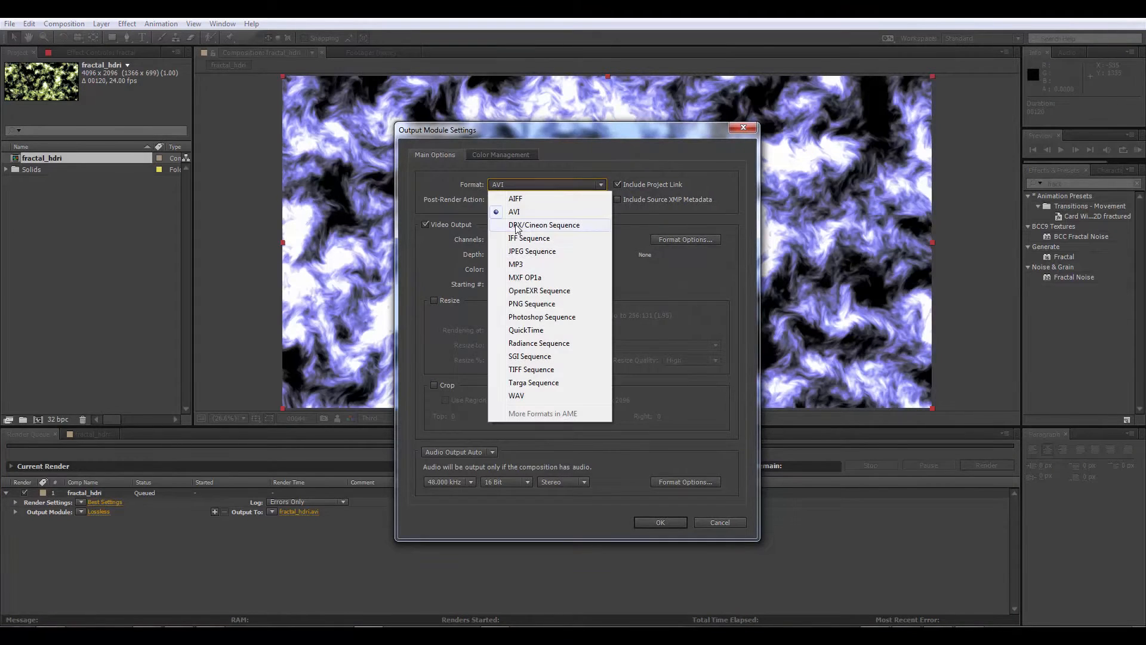
left_click(541, 291)
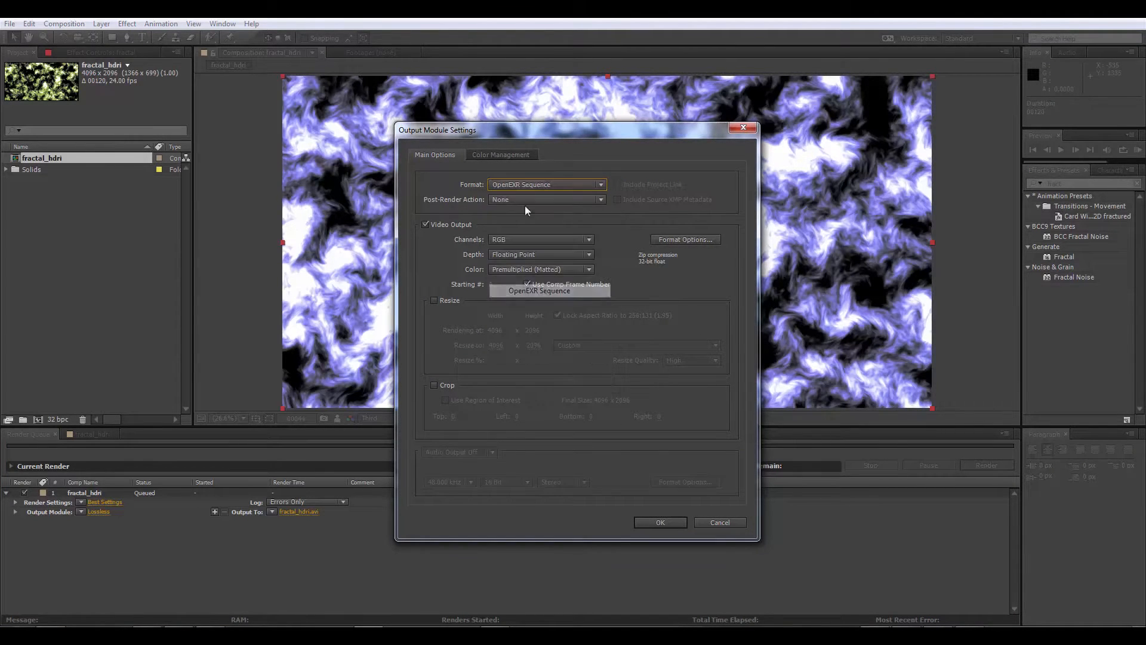
left_click(582, 186)
left_click(524, 370)
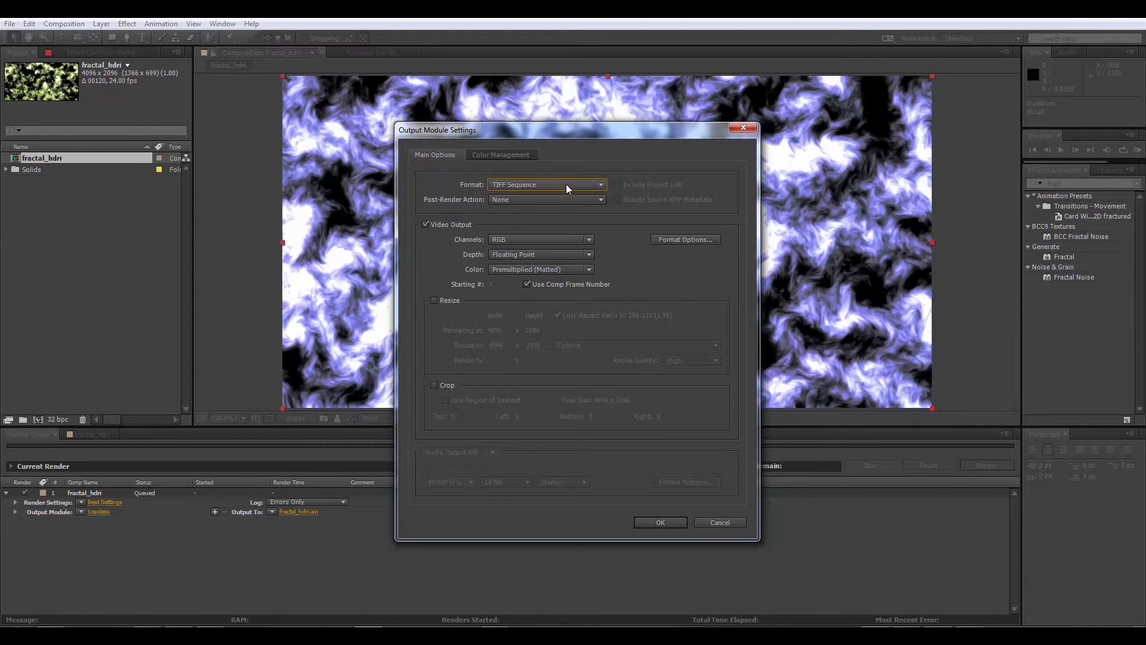
left_click(661, 523)
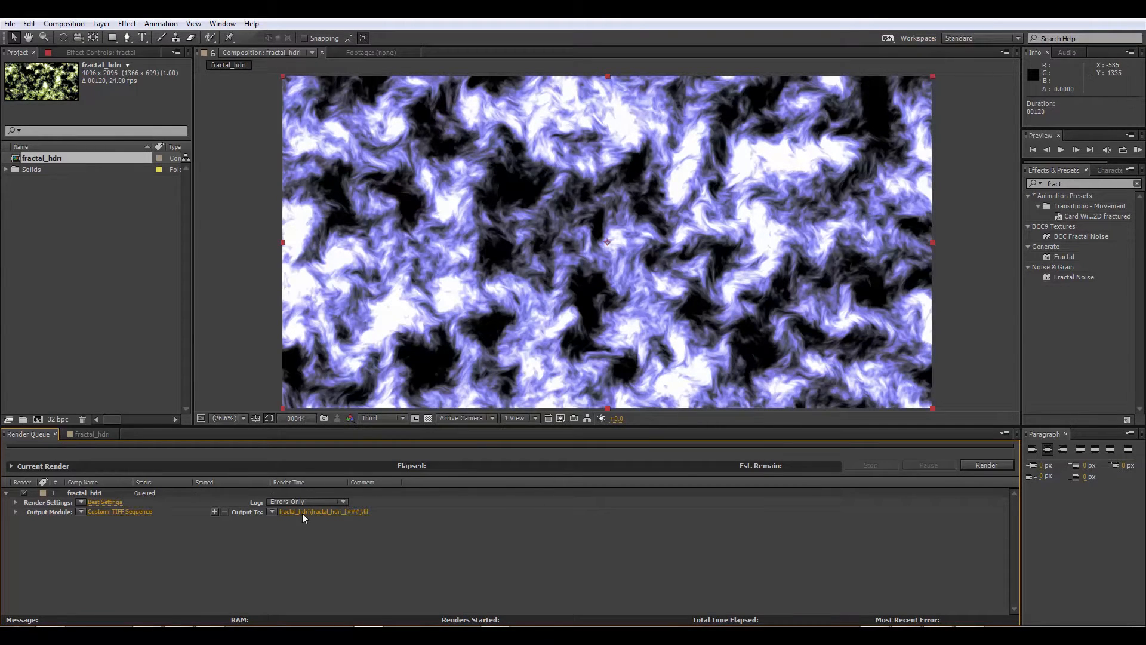
- Set the output naming template to Comp Name and browse the output destination to the Documents\Testa2 folder
left_click(271, 511)
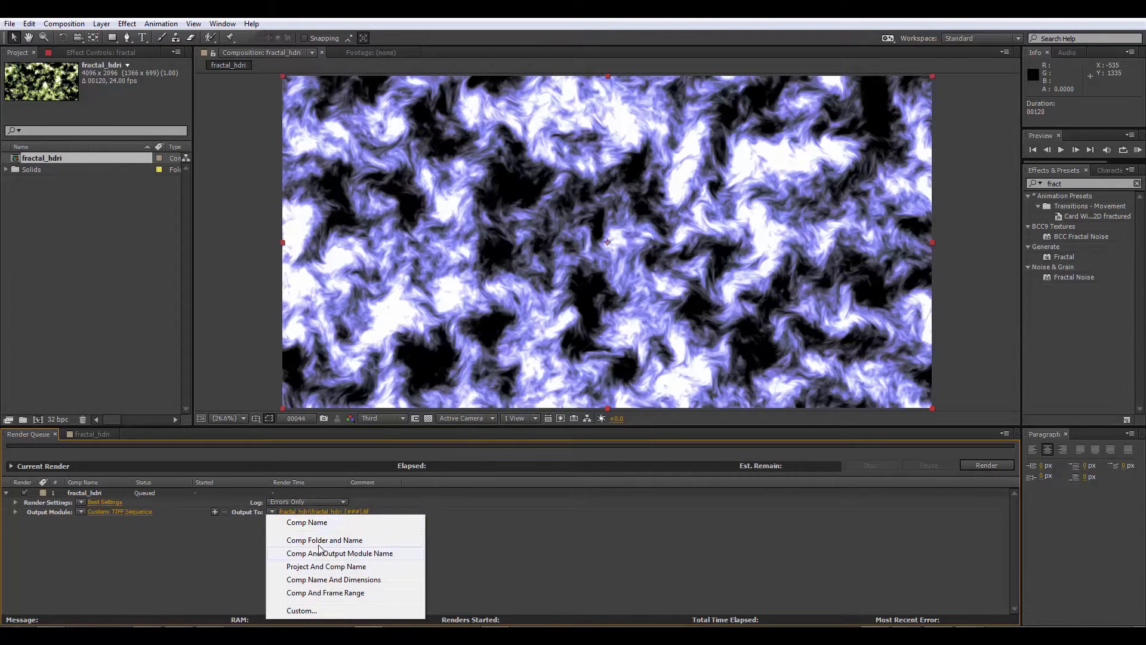
left_click(309, 524)
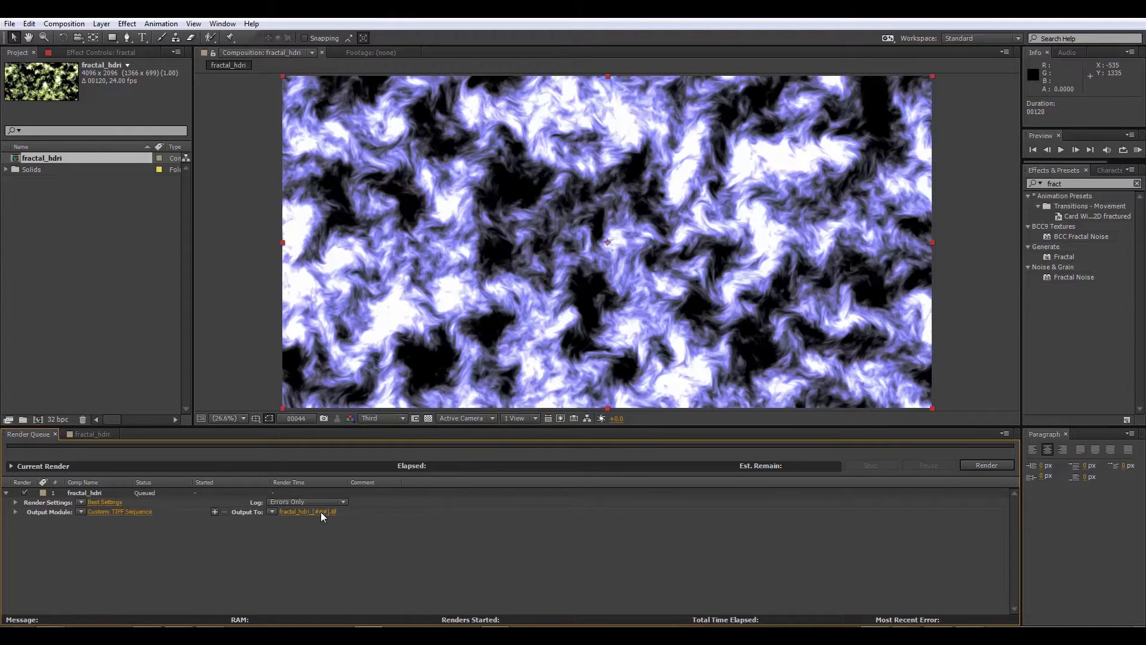
left_click(321, 511)
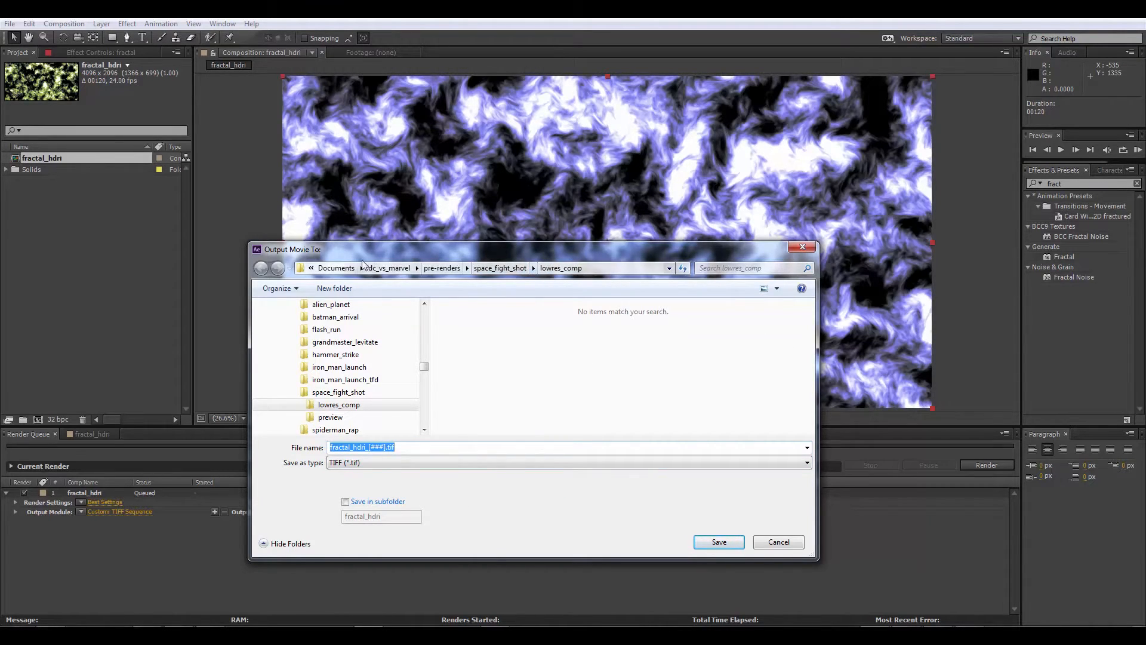
left_click(336, 268)
left_click(521, 411)
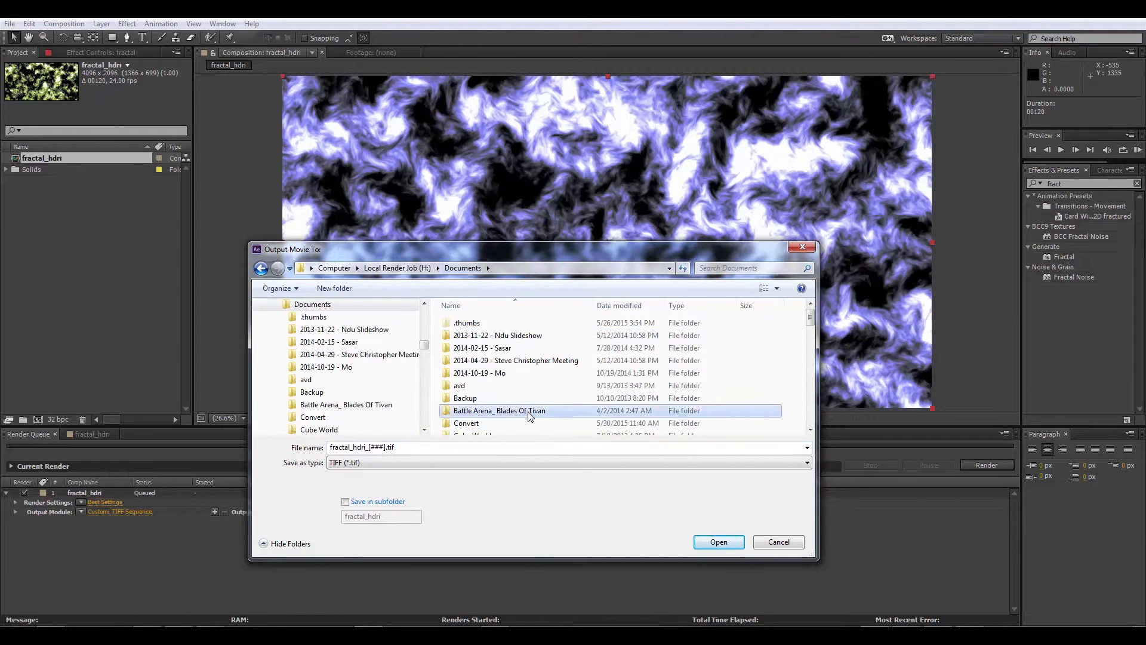
scroll(597, 394, "down", 10)
scroll(603, 391, "down", 5)
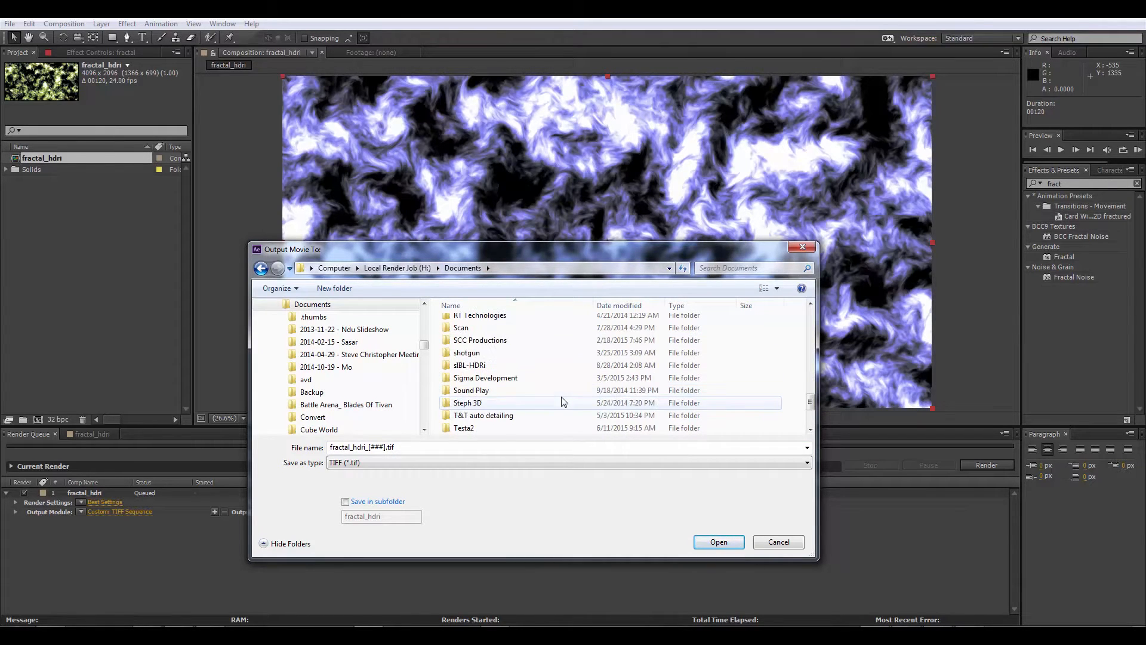
double_click(464, 353)
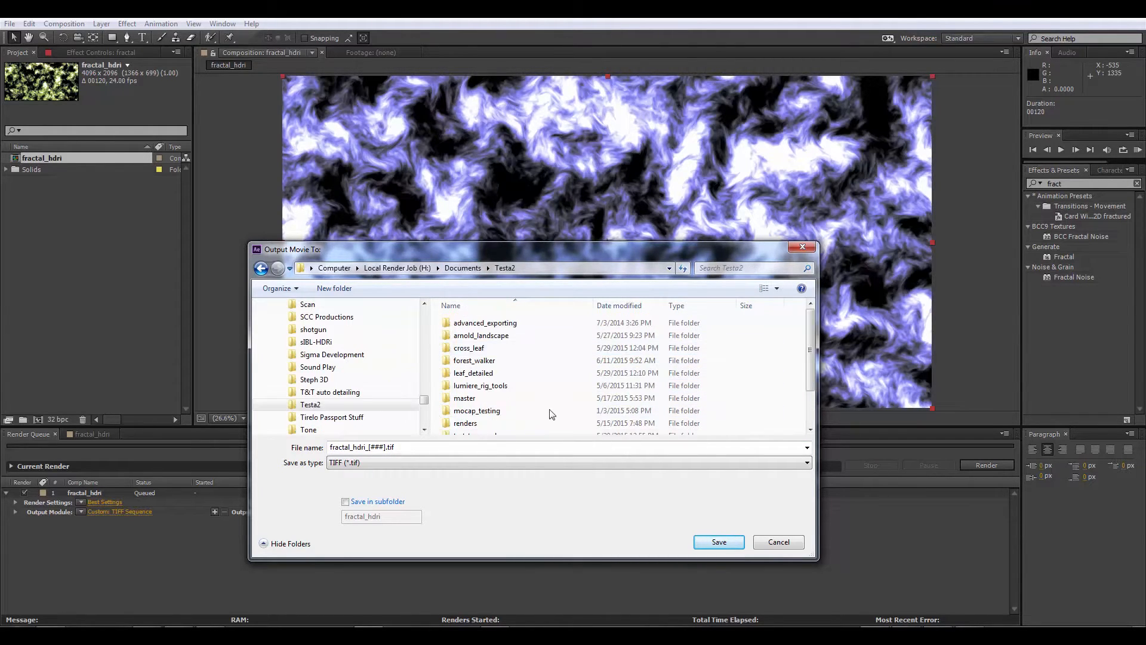
- Set the output destination to the forest_walker\pre_renders\fractal_hdri folder, keeping the file name fractal_hdri_[###].tif
scroll(529, 376, "down", 5)
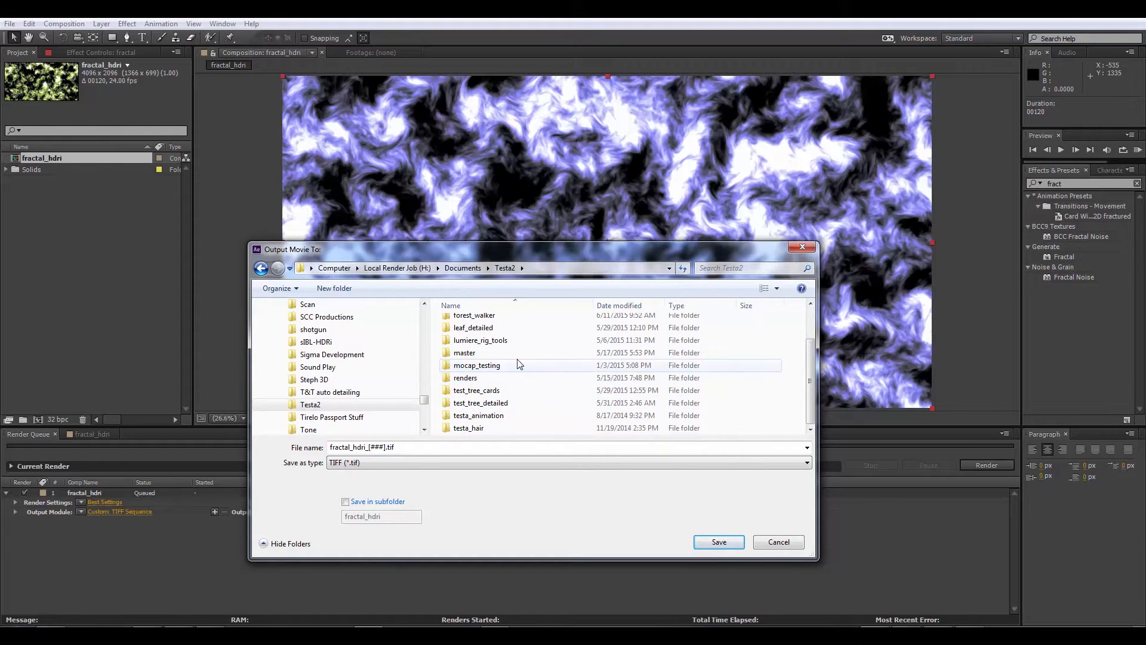
scroll(490, 355, "up", 1)
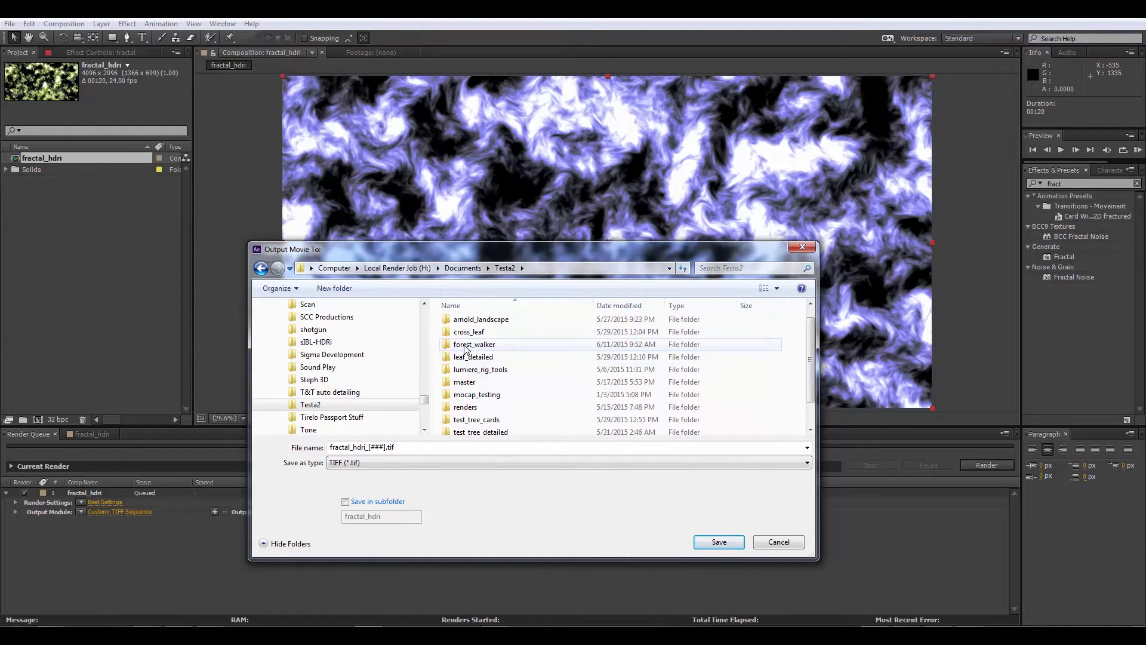
double_click(465, 345)
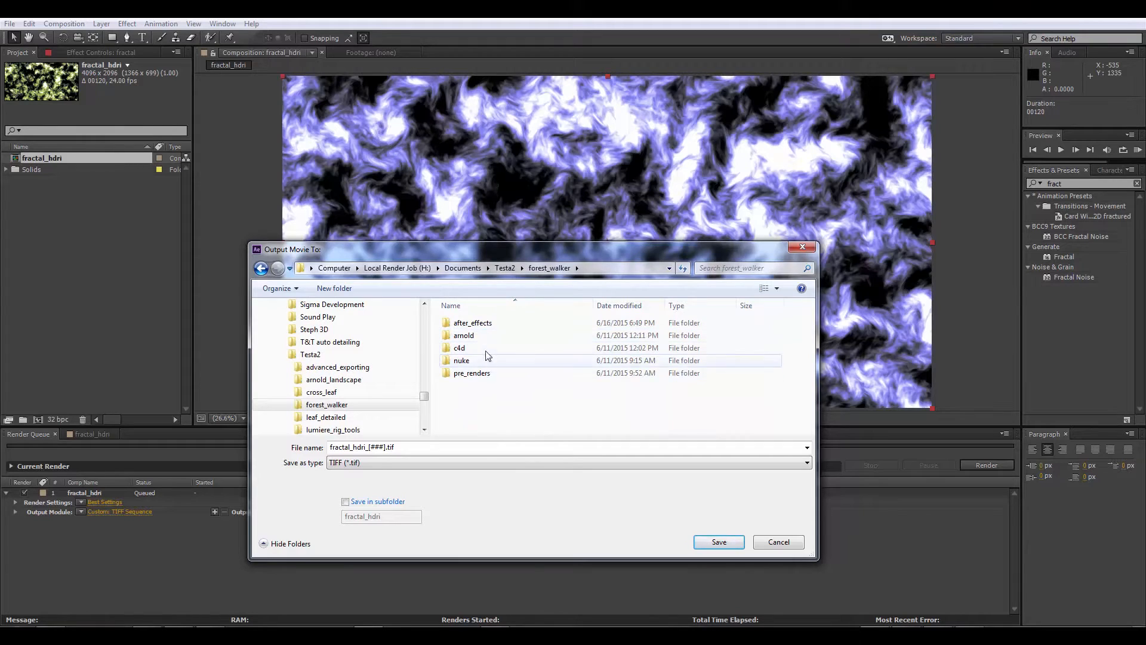
double_click(474, 373)
left_click(478, 325)
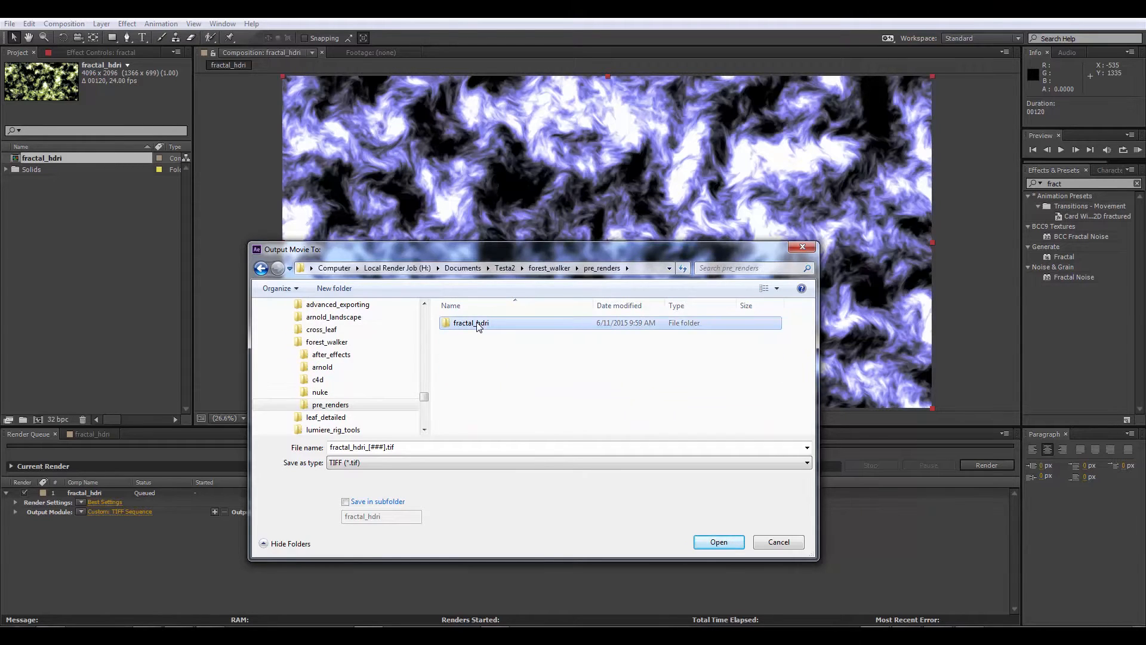
double_click(478, 324)
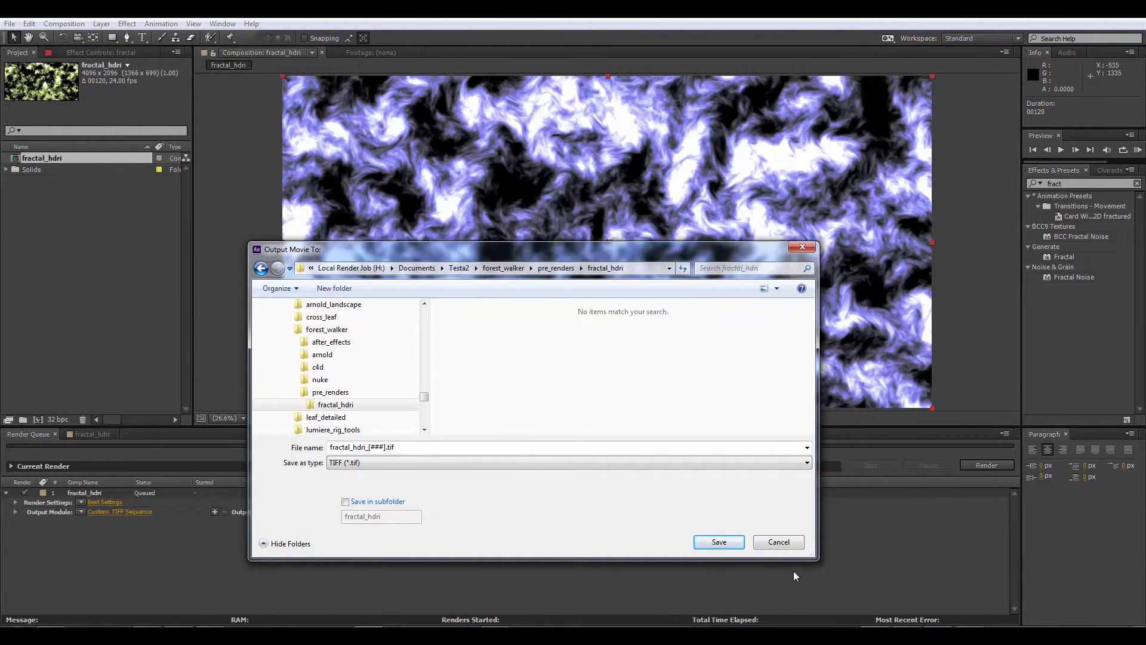
left_click(718, 541)
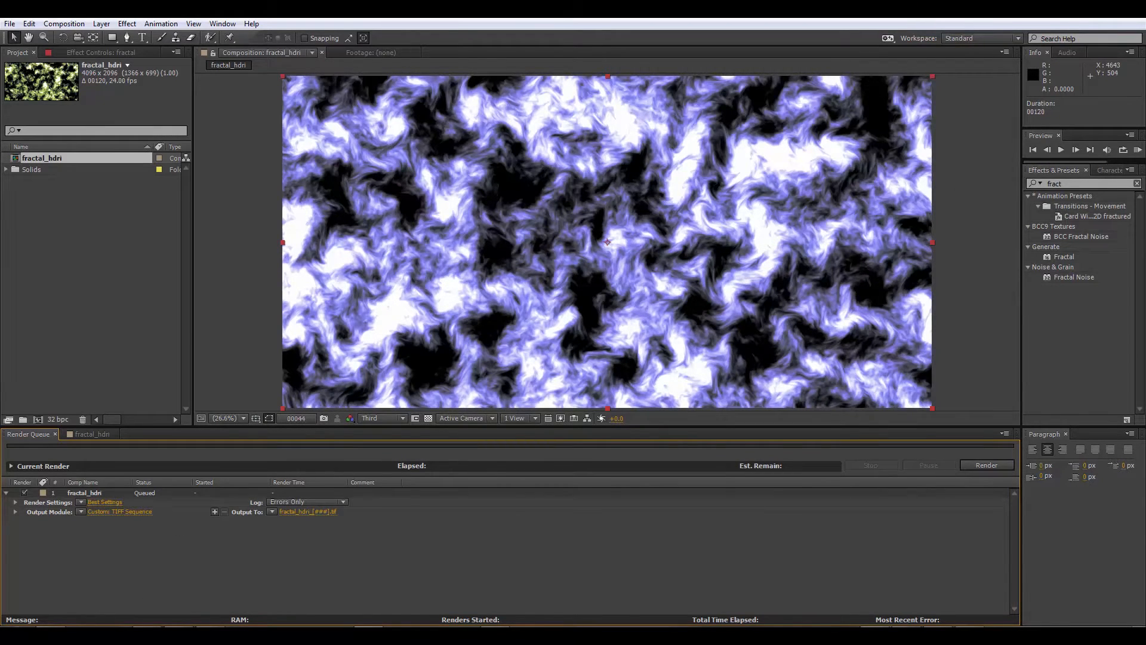
- Switch to Windows Explorer, examine the rendered EXR frames in forest_walker\pre_renders\fractal_hdri, and minimize the window
key("alt+Tab")
left_click(542, 111)
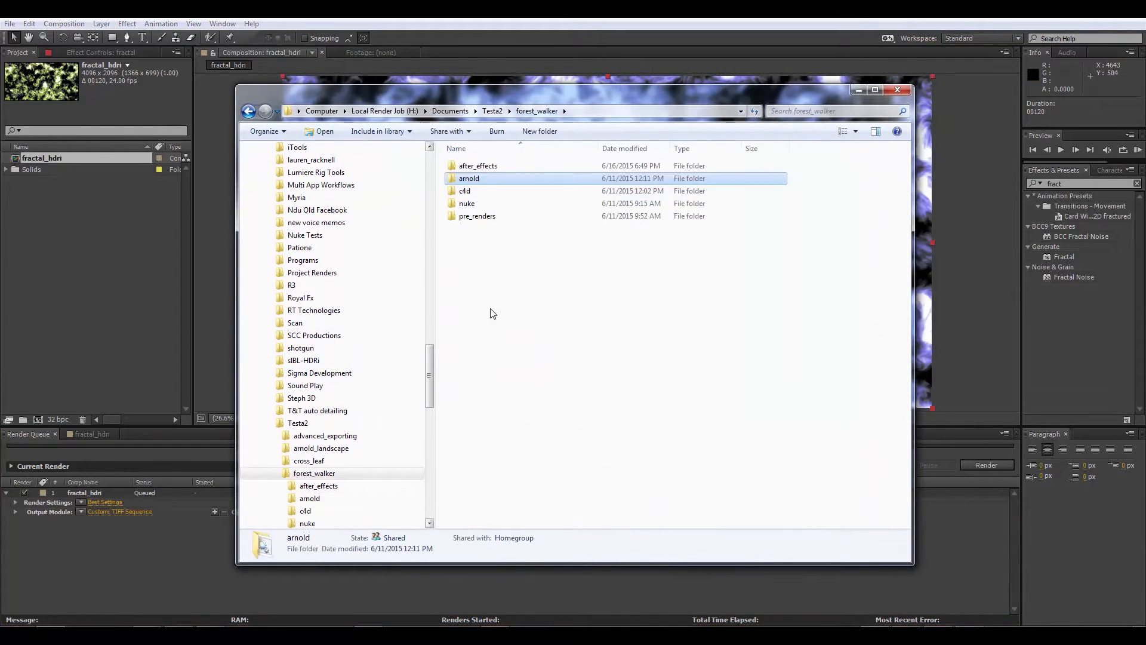
double_click(477, 216)
double_click(472, 166)
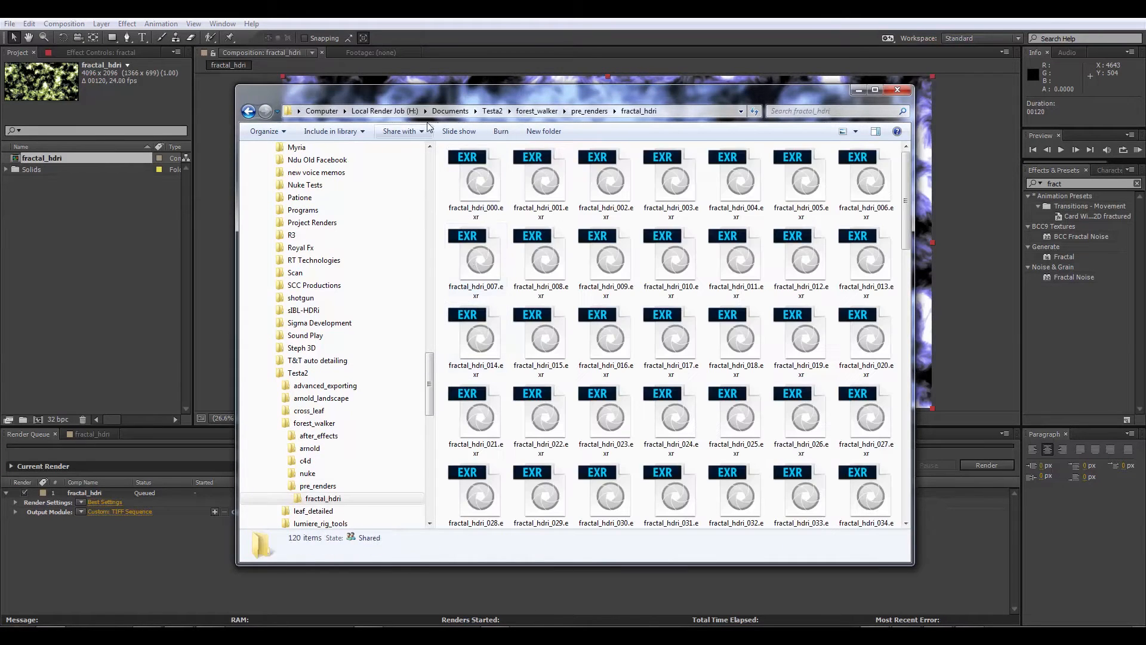
left_click(476, 188)
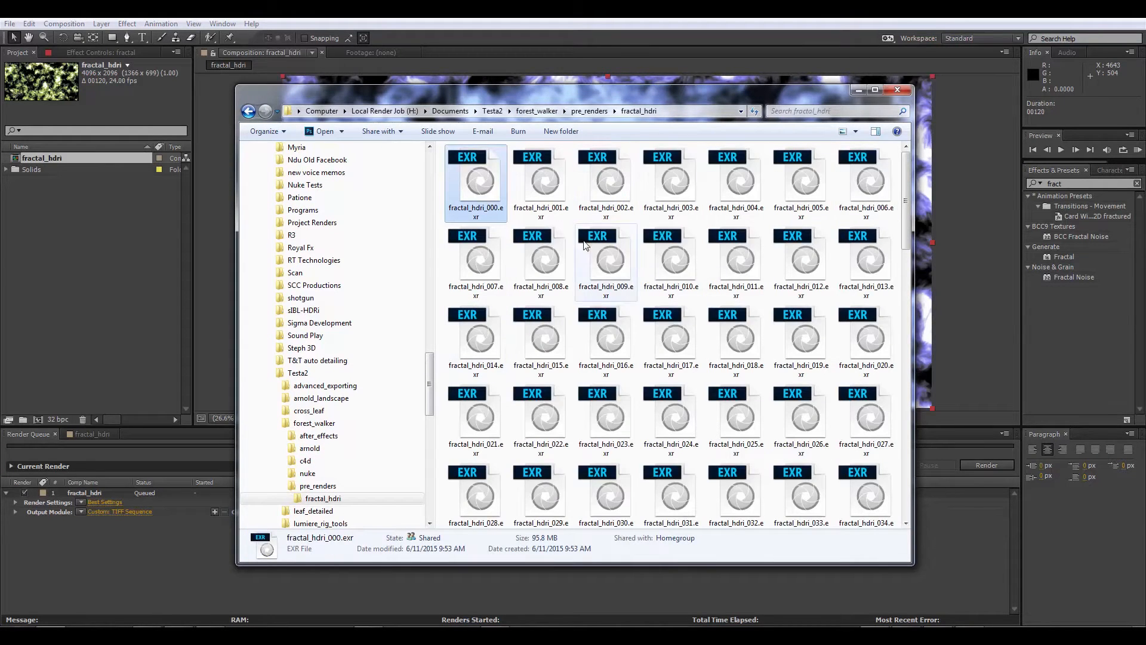
scroll(784, 426, "down", 10)
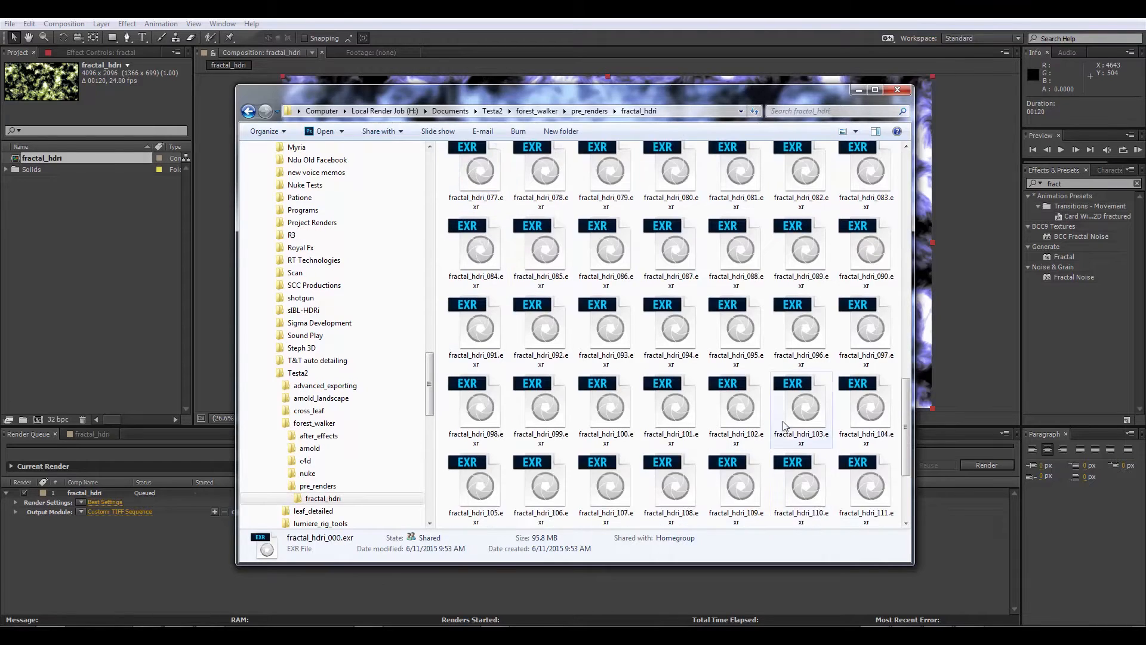
scroll(784, 426, "down", 2)
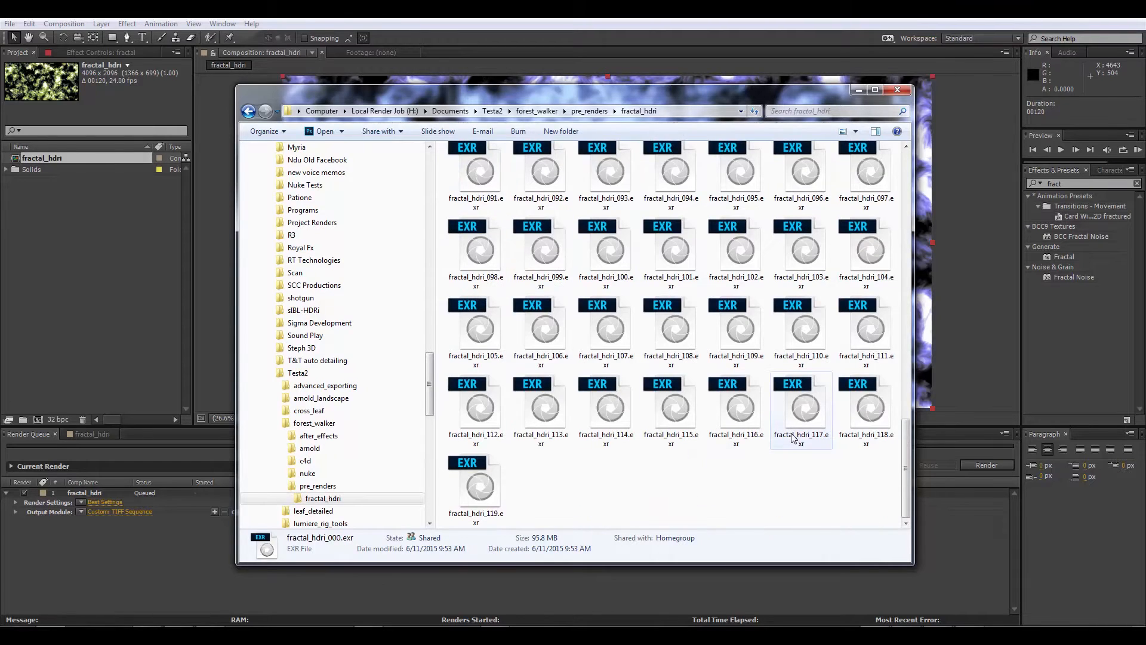
left_click(859, 92)
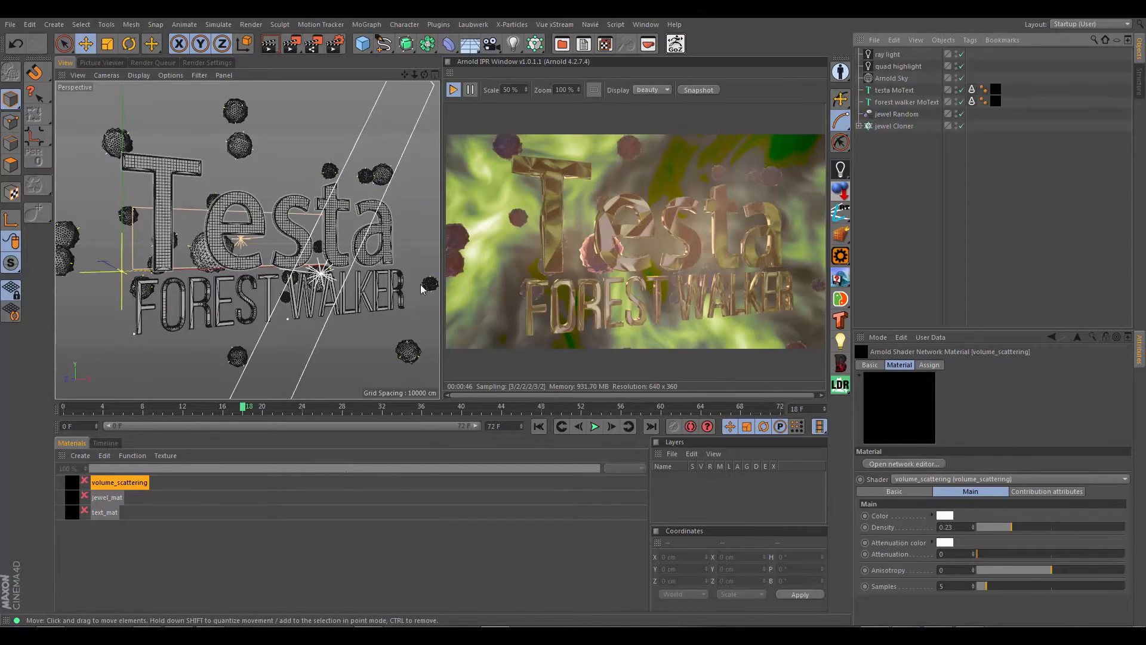
- In Cinema 4D, examine the Arnold Sky's background color bitmap, including its animation and shader settings
left_click(905, 66)
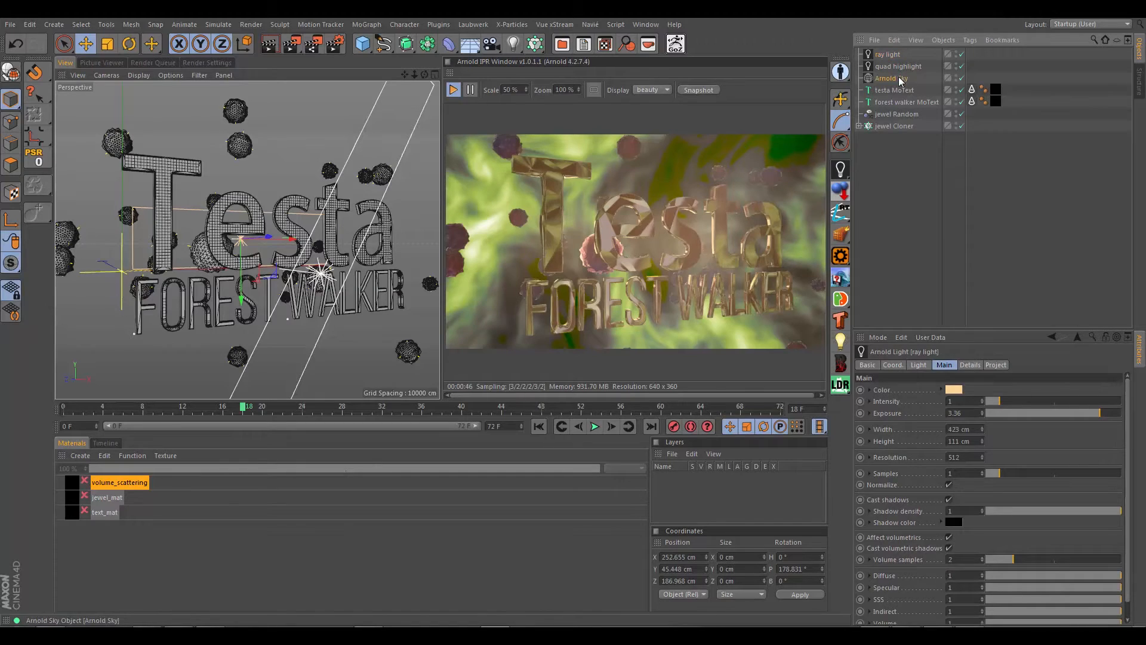
left_click(901, 81)
left_click(1039, 364)
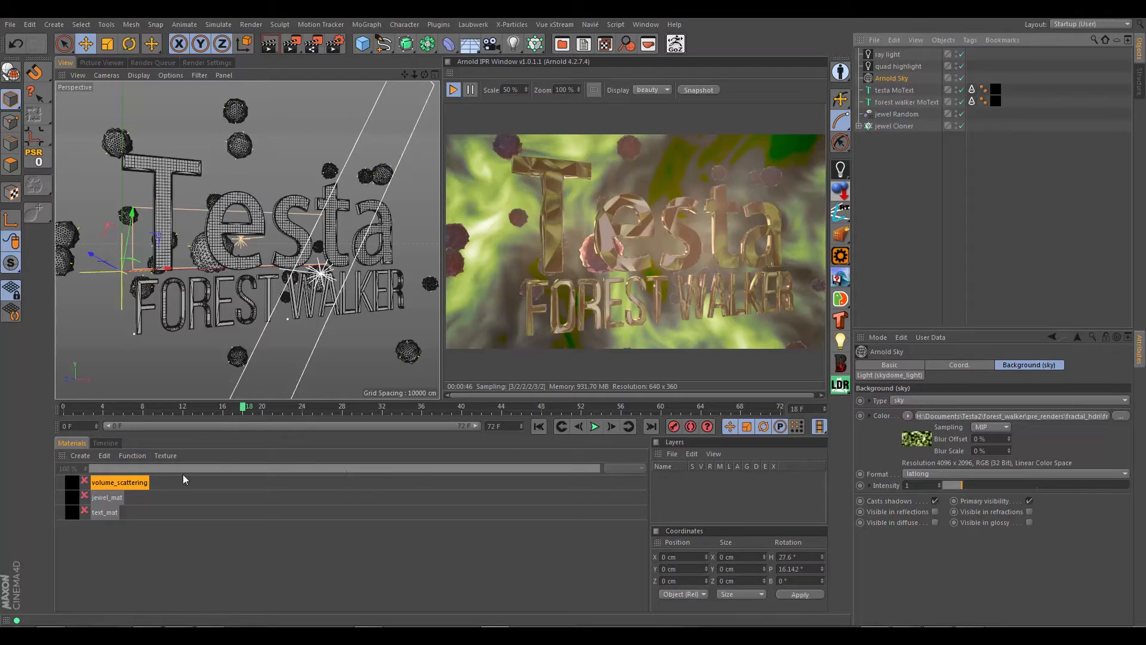
left_click(958, 414)
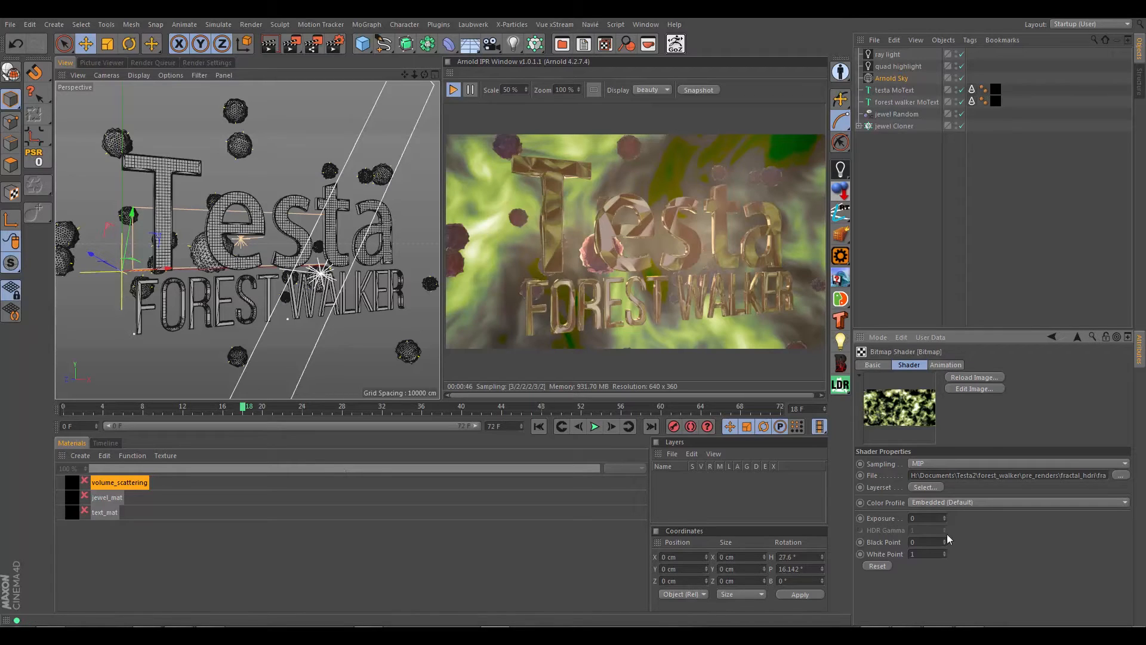
left_click(939, 365)
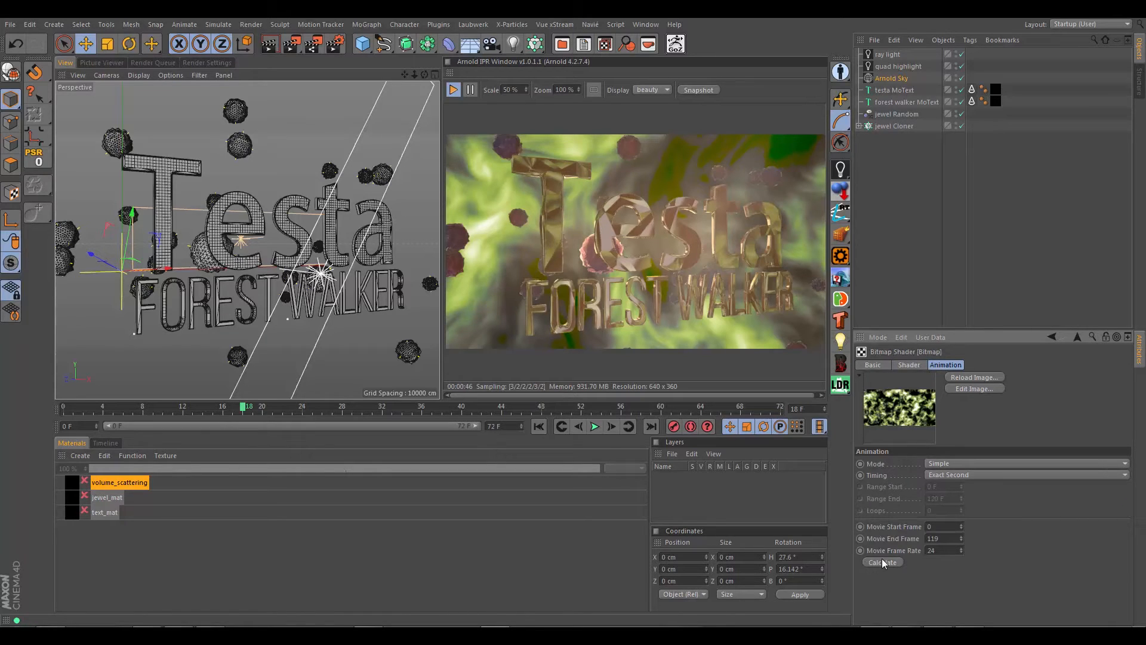
left_click(917, 366)
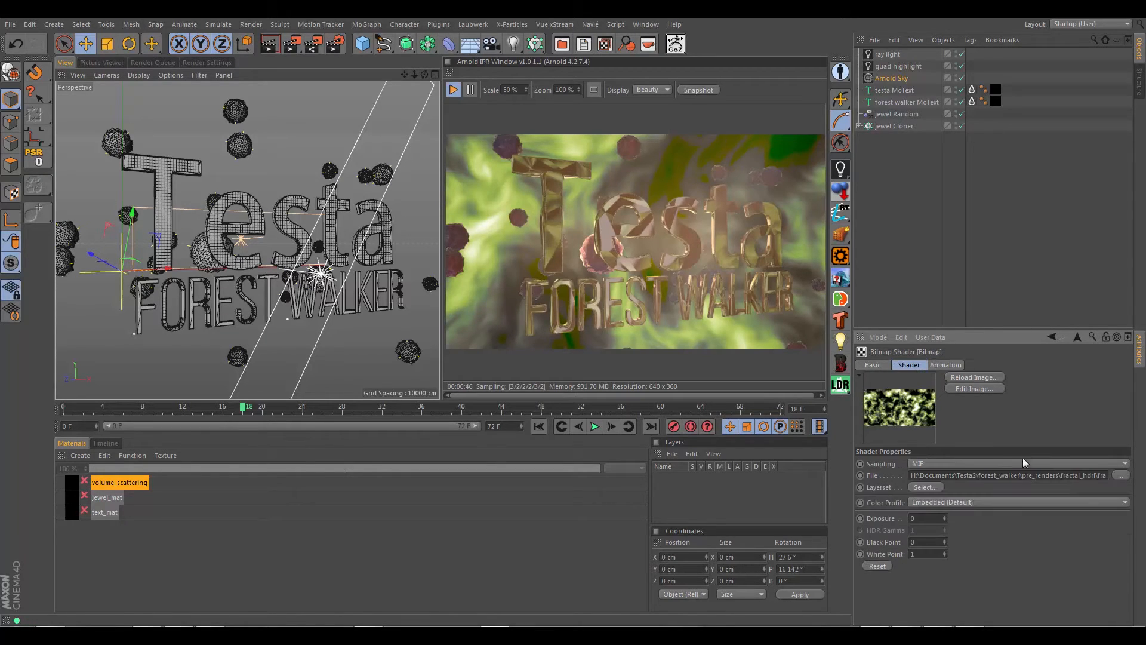
- Examine the Arnold Sky bitmap's image file path and its animation settings
left_click_drag(1044, 476, 1106, 476)
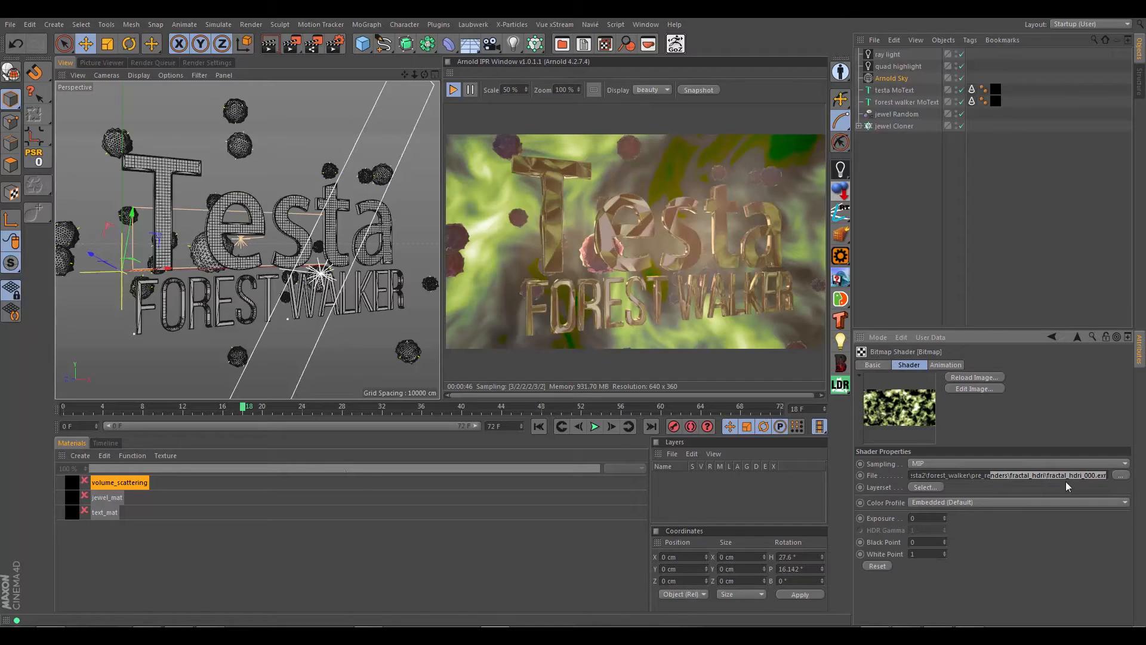
left_click(954, 366)
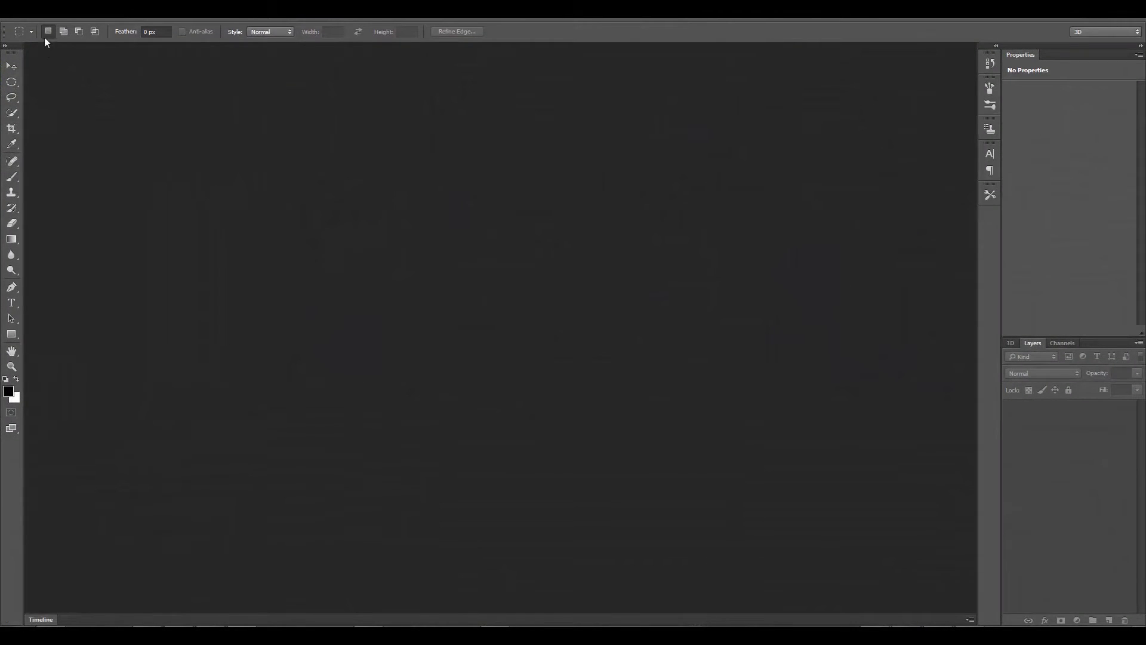
- Switch to Photoshop and open the settings for a new document
left_click(37, 19)
left_click(30, 17)
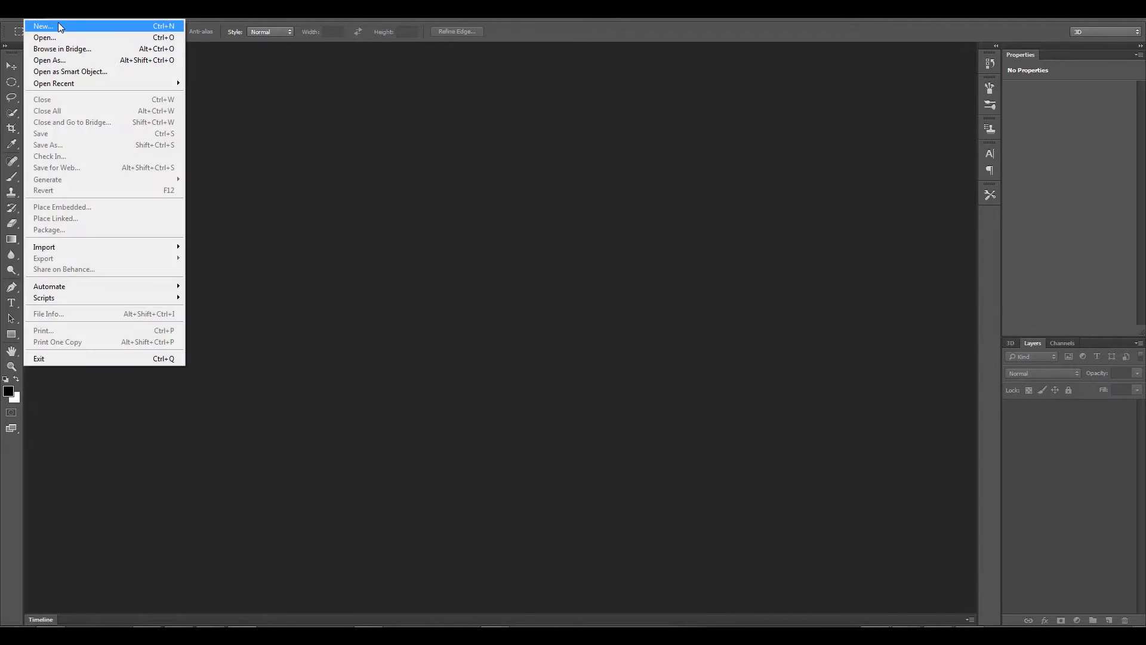
left_click(59, 26)
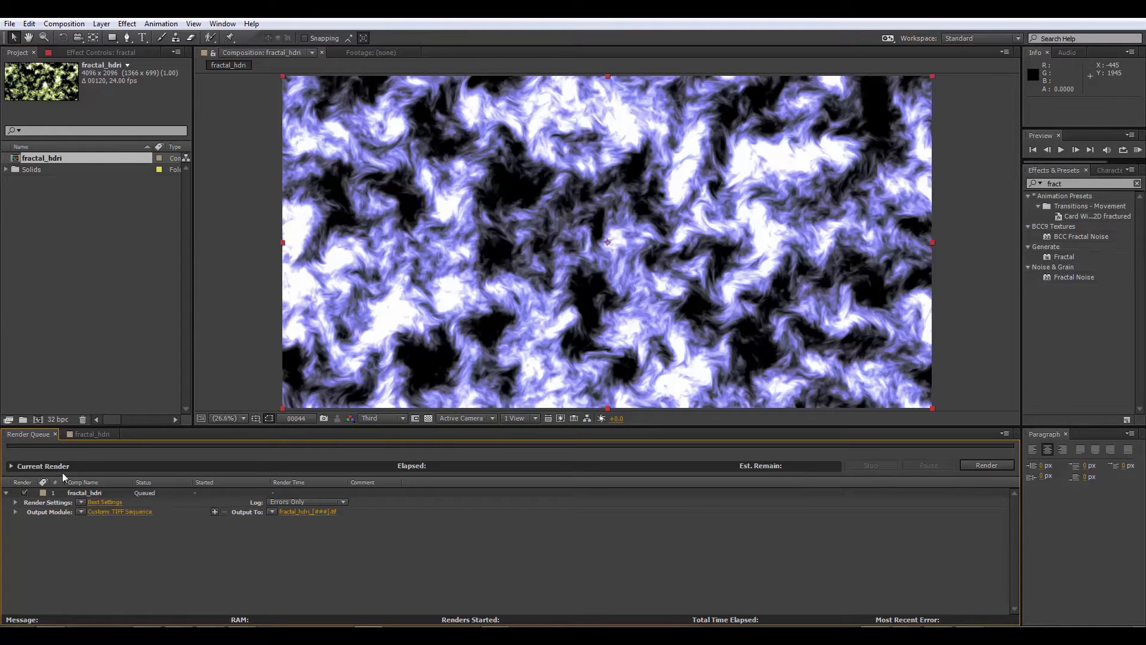
- Open the Windows Calculator, move it over the project area, and calculate 1024 times 4 for the map width
left_click(18, 634)
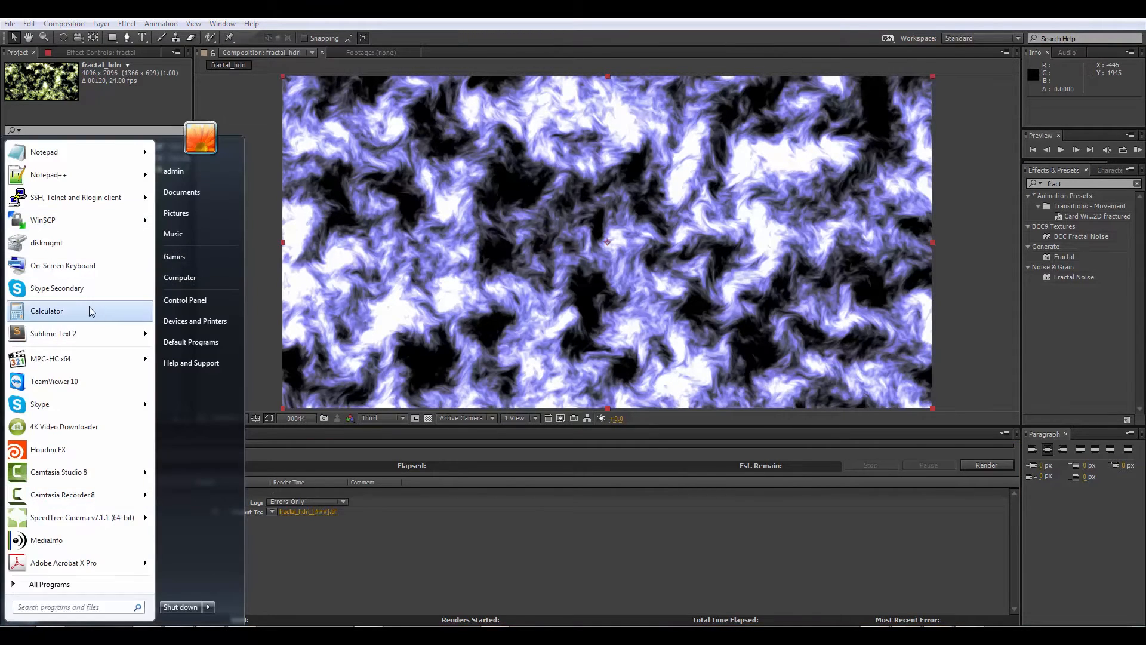
left_click(89, 311)
left_click_drag(525, 254, 221, 252)
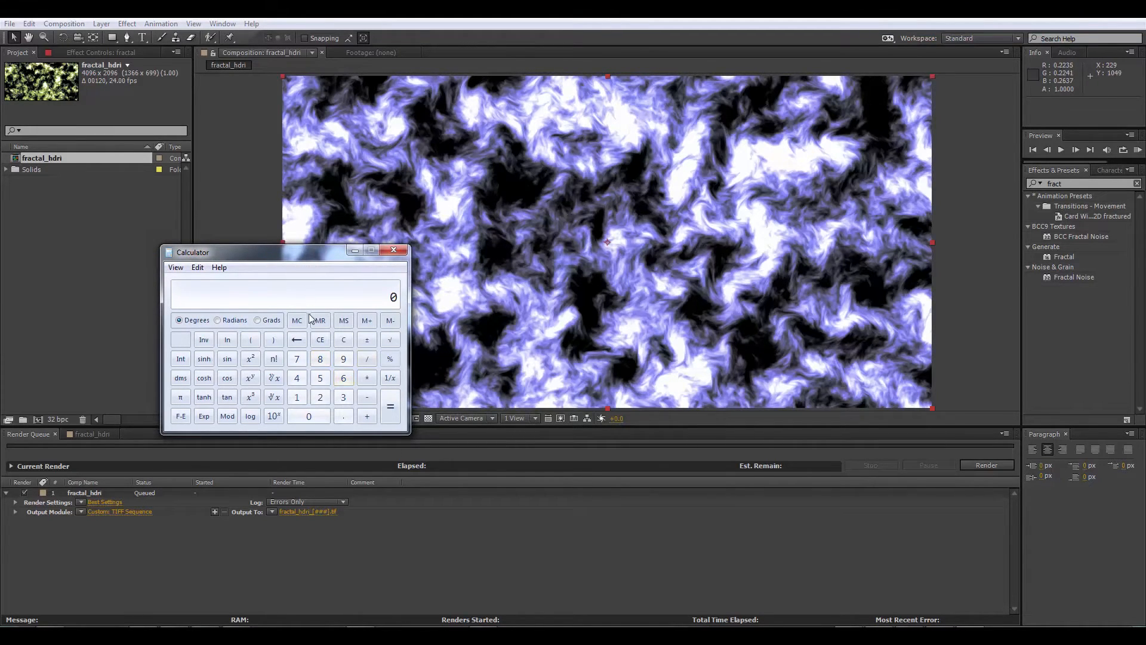
left_click(298, 399)
key("0")
left_click(321, 398)
key("4")
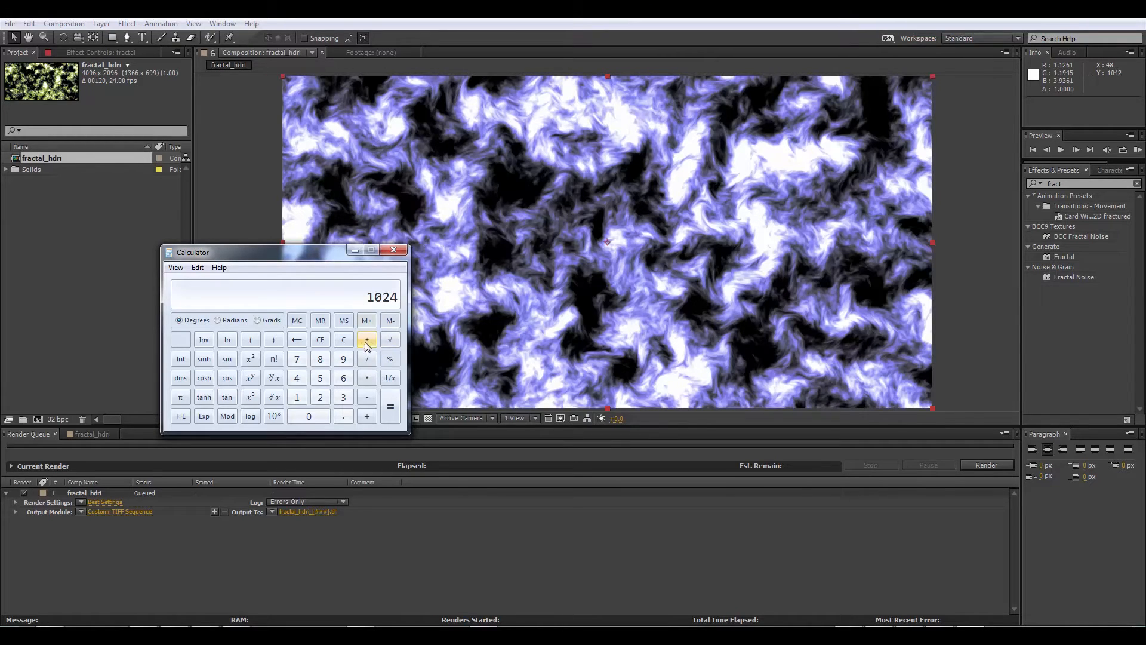
left_click(369, 377)
left_click(301, 378)
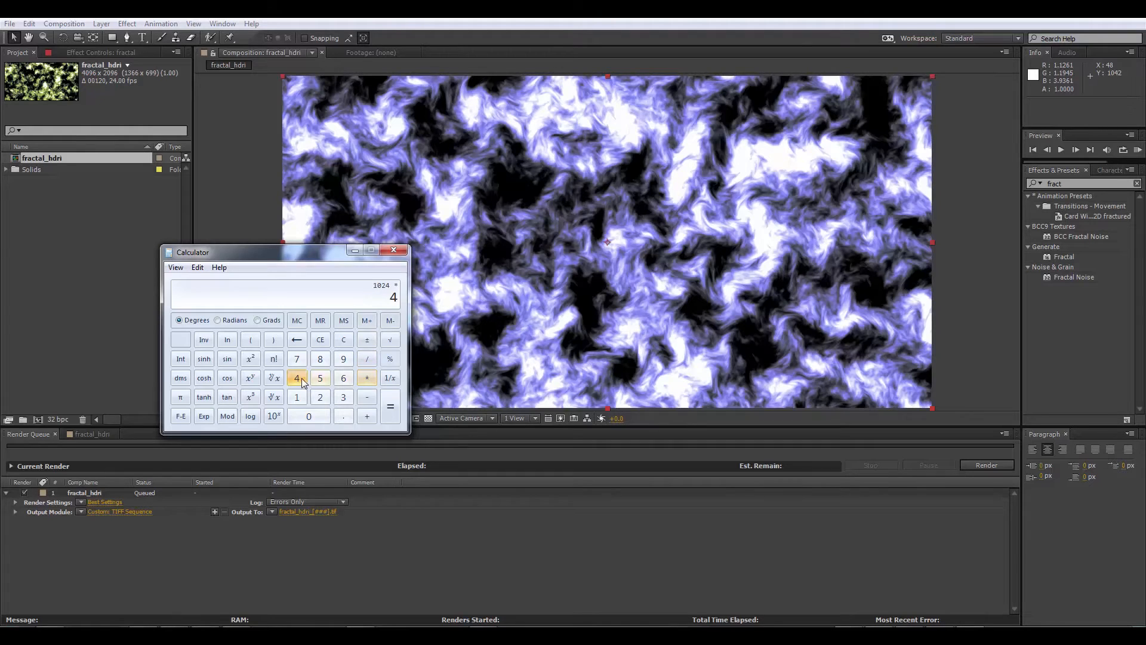
left_click(390, 409)
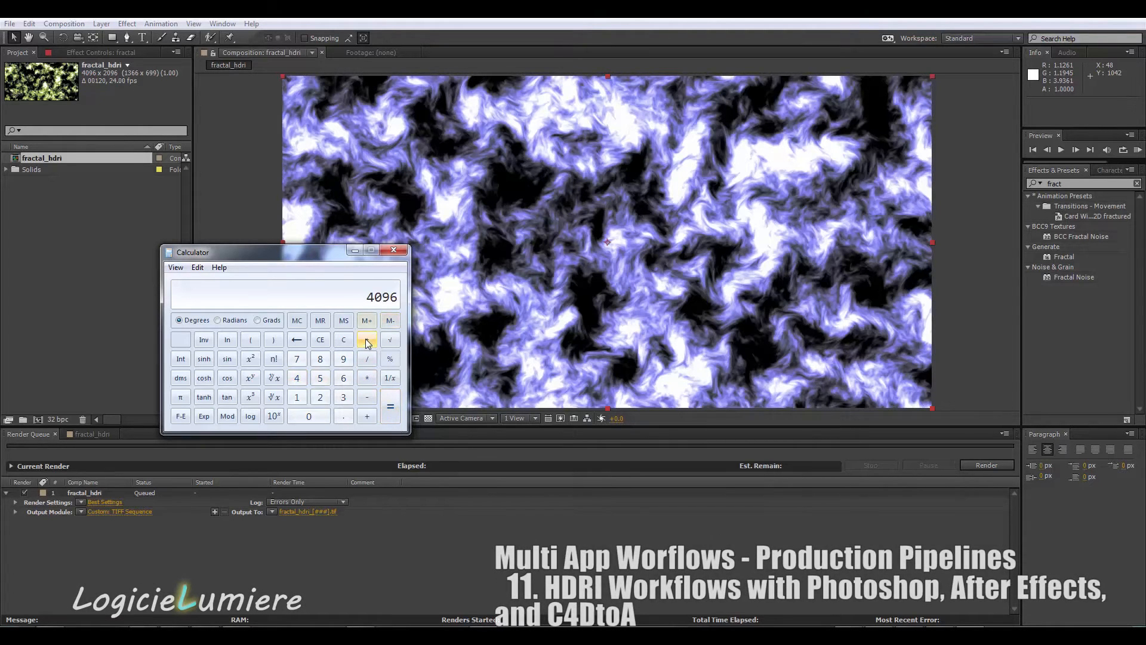
- Clear the calculator, calculate 2 times 1024 for the map height, and close the calculator
left_click(344, 340)
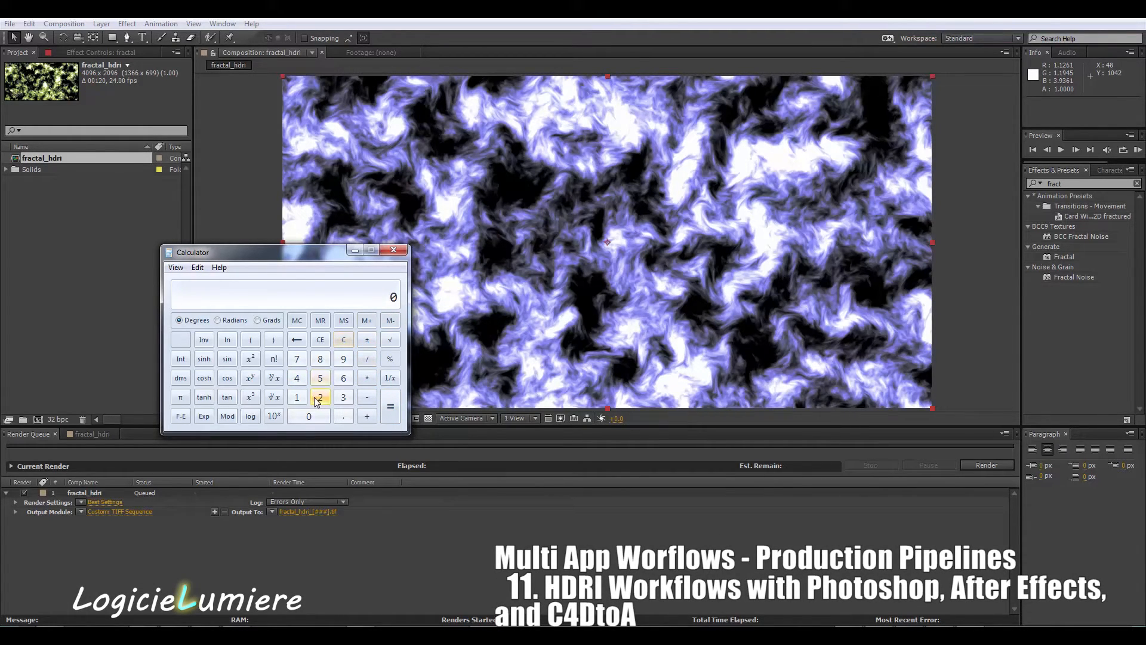
left_click(320, 397)
left_click(367, 379)
left_click(297, 397)
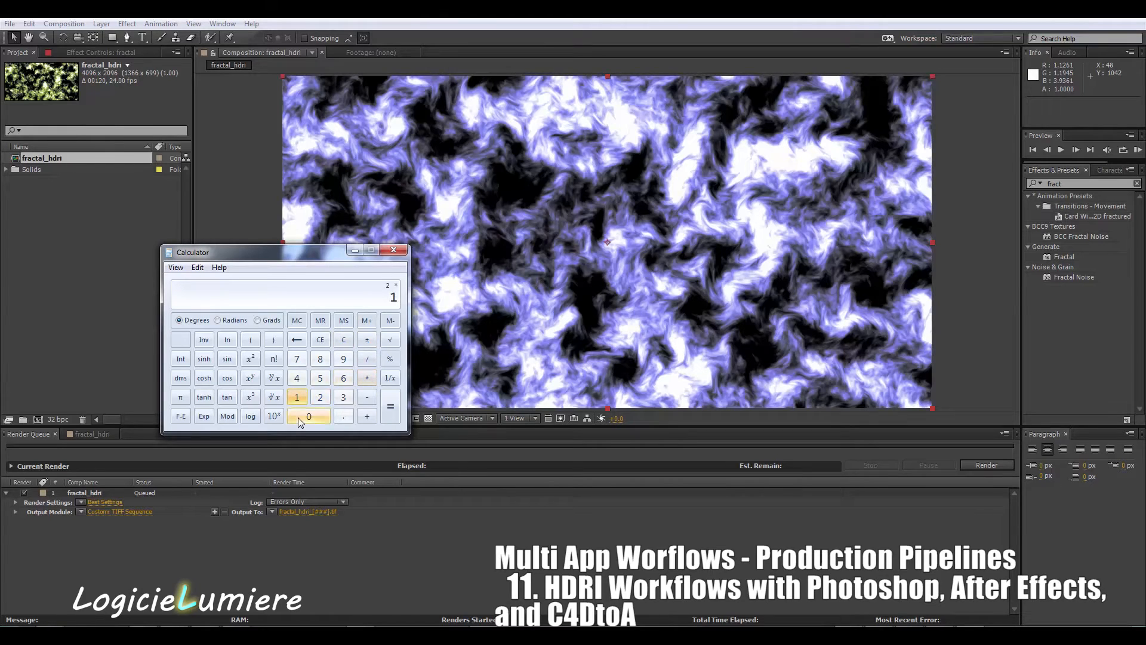
left_click(309, 416)
left_click(320, 397)
left_click(296, 378)
left_click(390, 407)
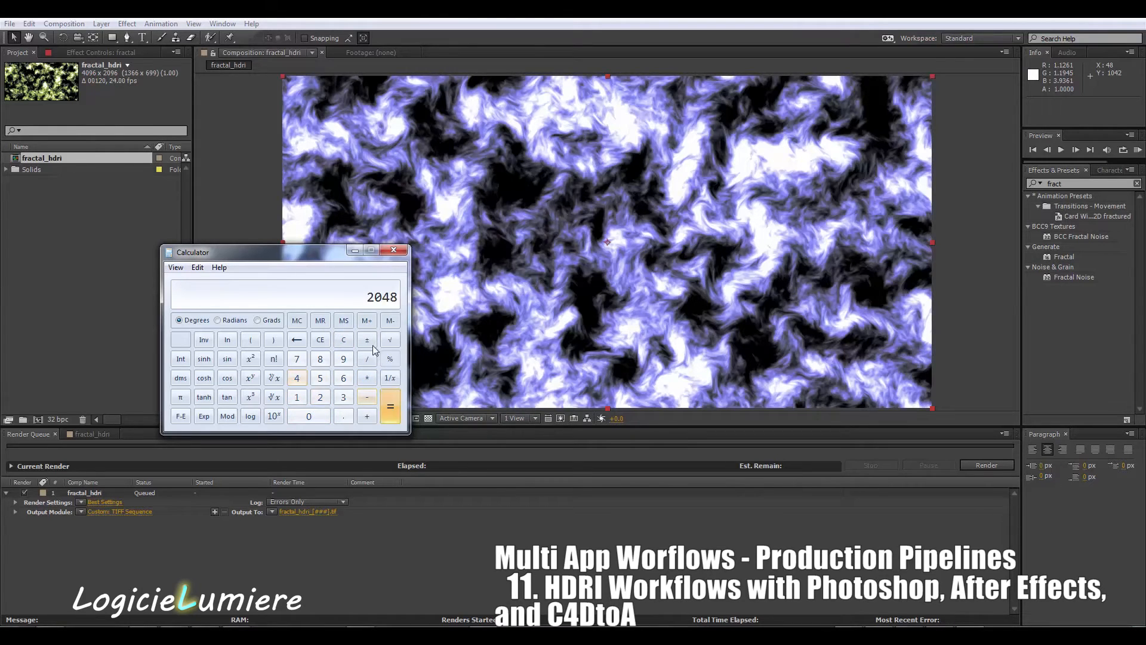
left_click(394, 250)
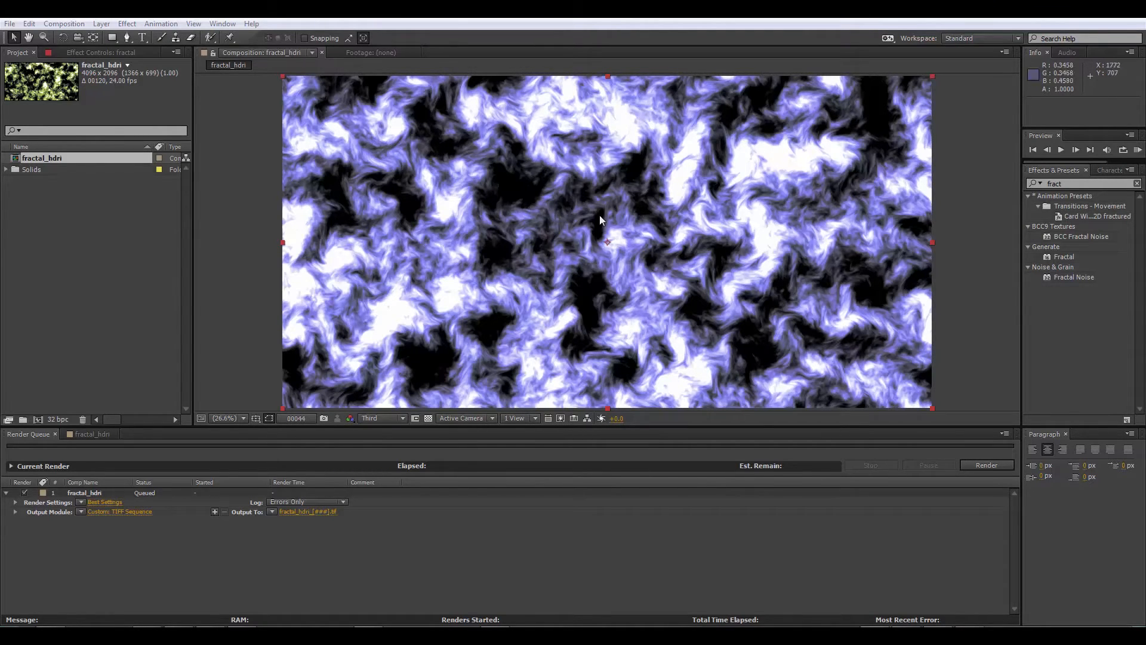
- Switch to Cinema 4D and examine the Arnold Sky background in the IPR render from several viewing angles
mouse_move(496, 635)
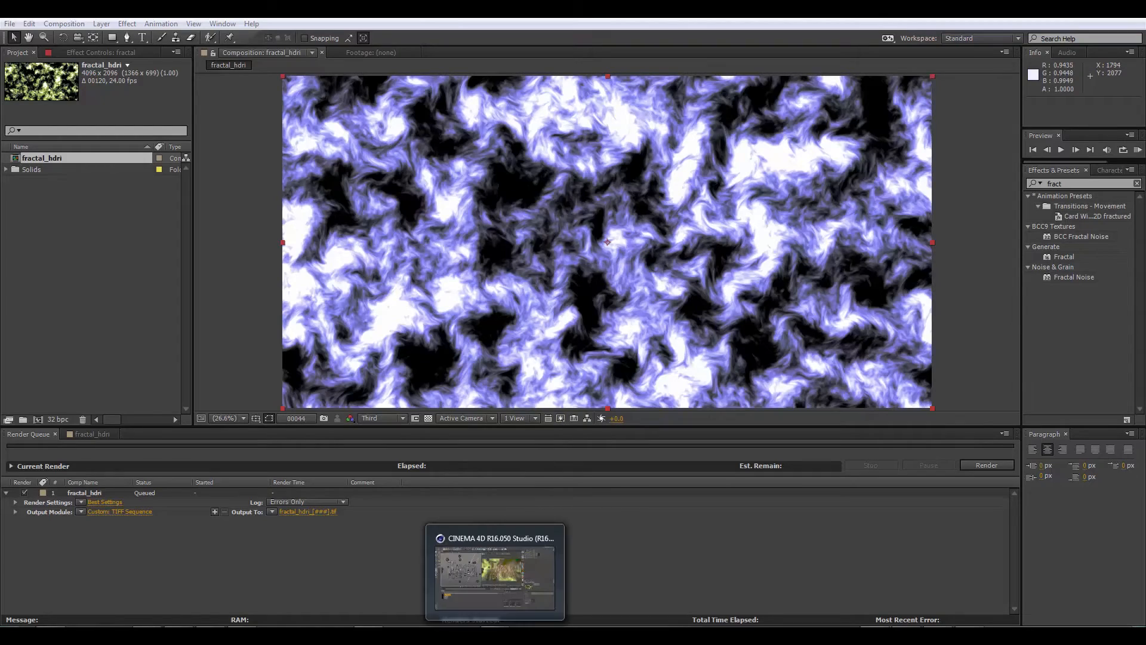
left_click(496, 579)
left_click_drag(254, 246, 376, 179)
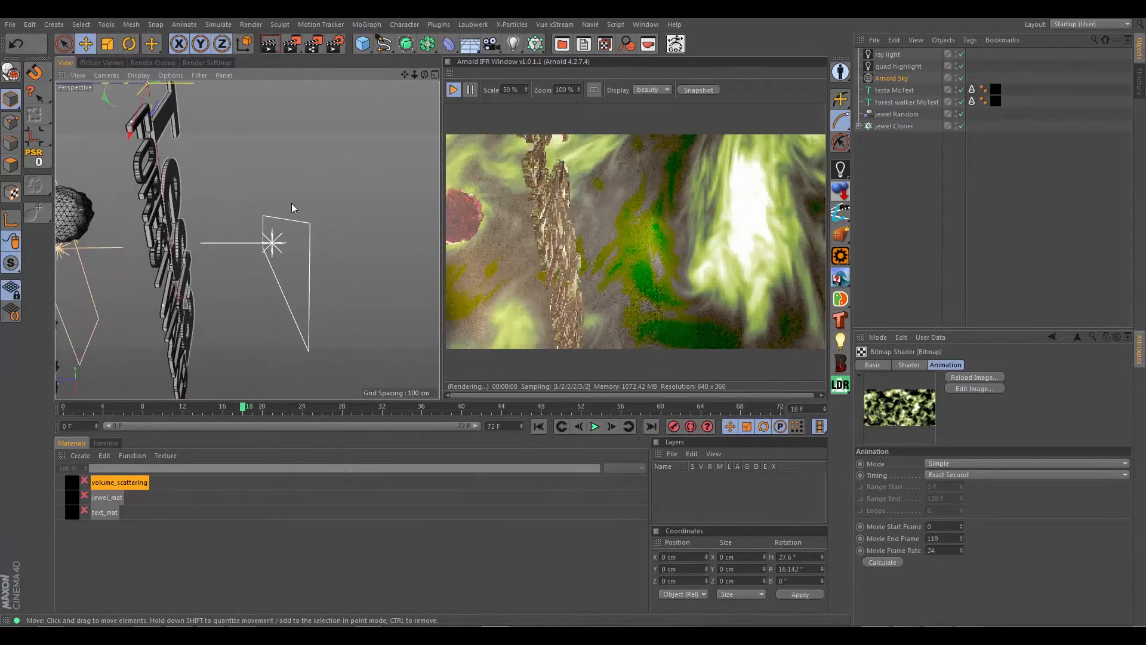
left_click_drag(195, 234, 323, 213)
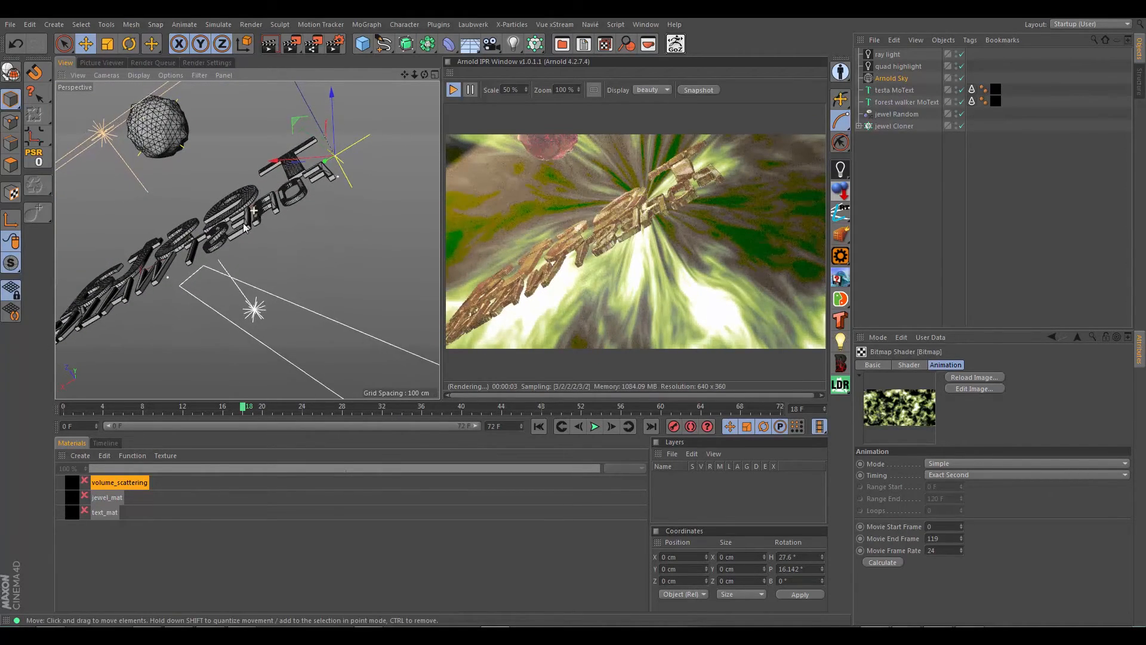
left_click_drag(267, 221, 400, 246)
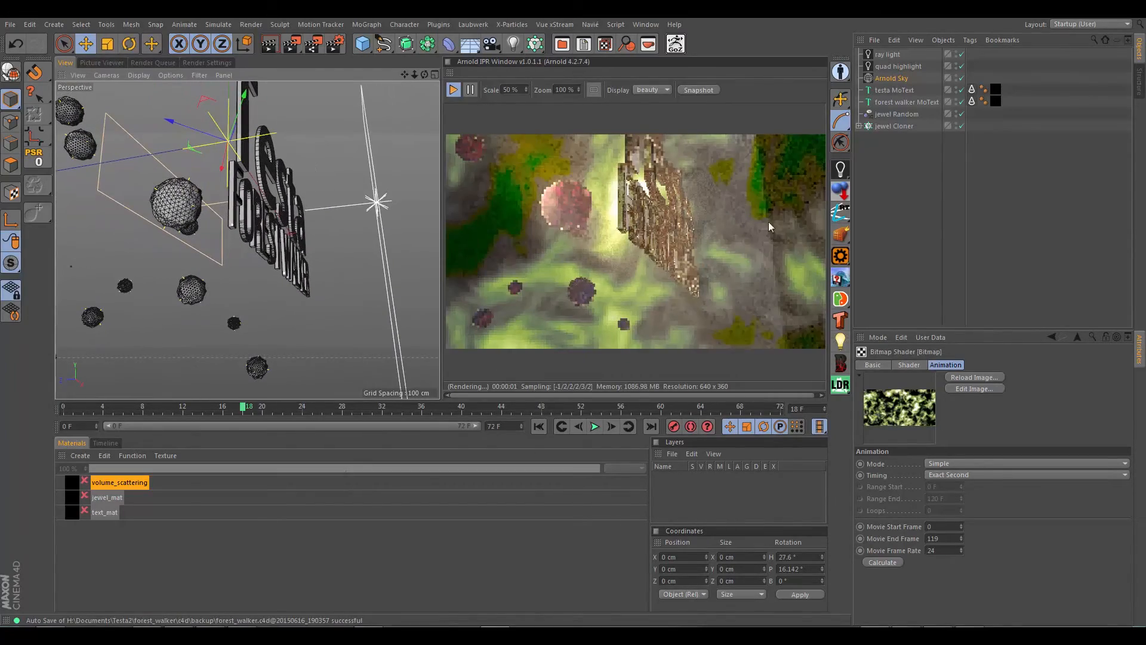
left_click_drag(304, 238, 224, 236)
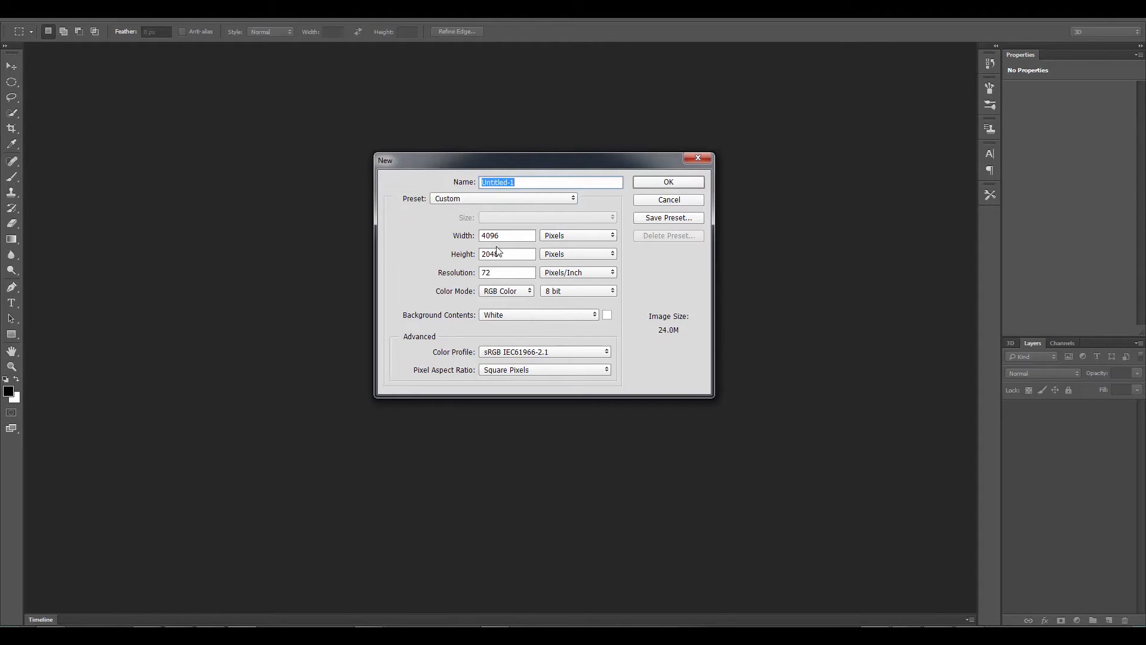
- In Photoshop, create the 4096 × 2048 pixel RGB document with a white background and convert it to 32 bits per channel
left_click(640, 182)
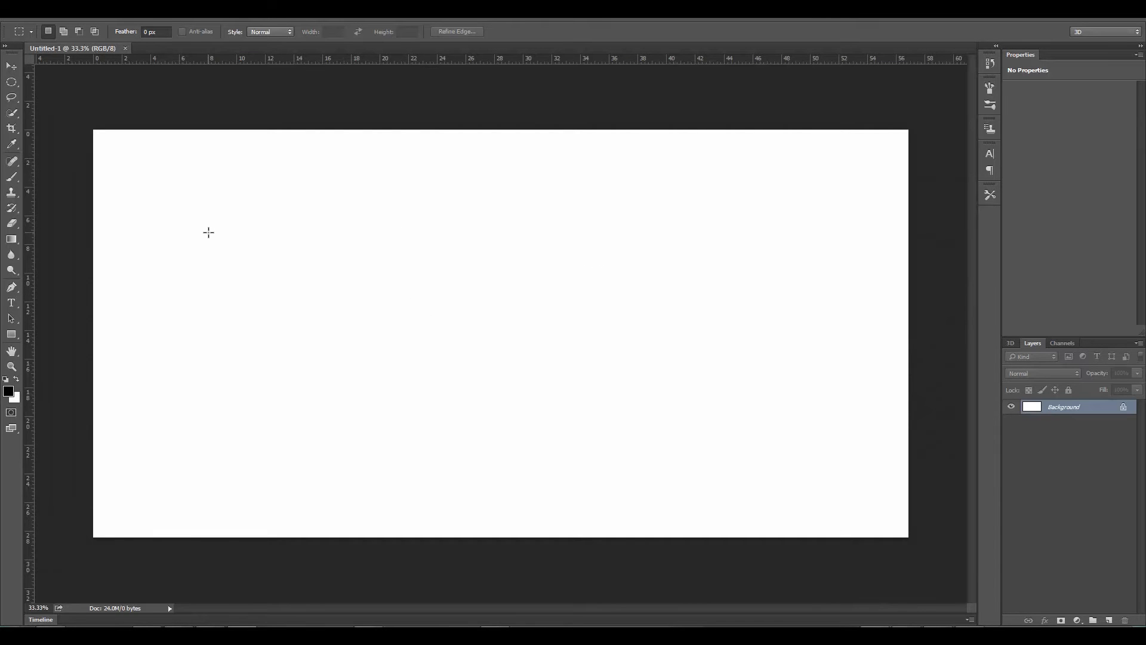
left_click(87, 18)
left_click(88, 18)
left_click(88, 18)
mouse_move(97, 30)
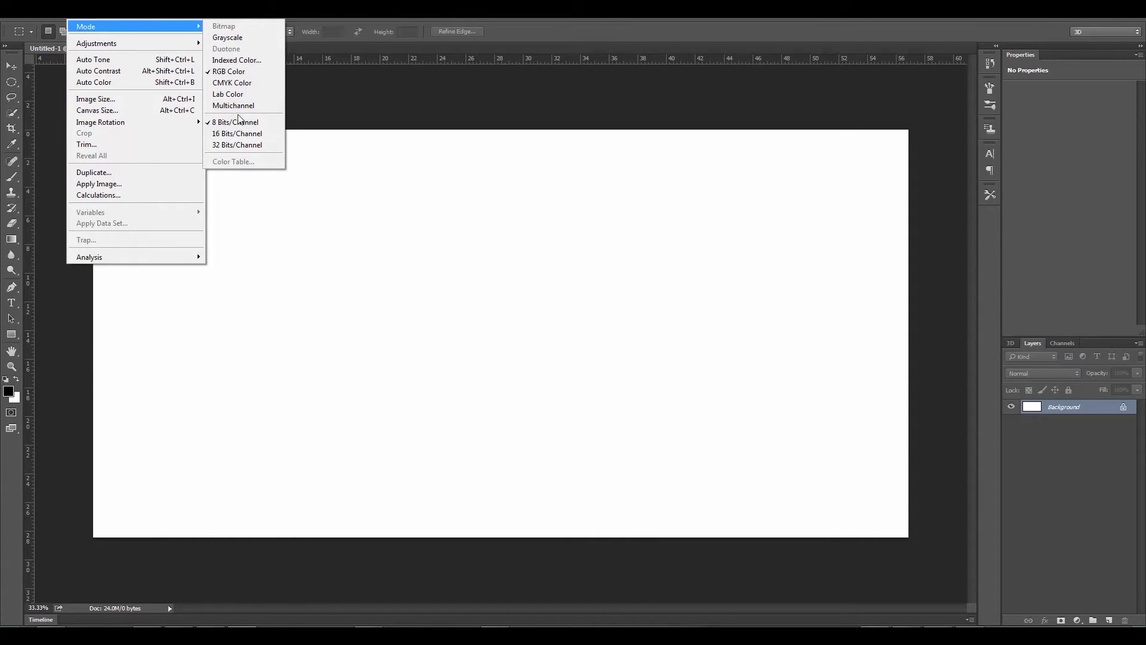
left_click(230, 145)
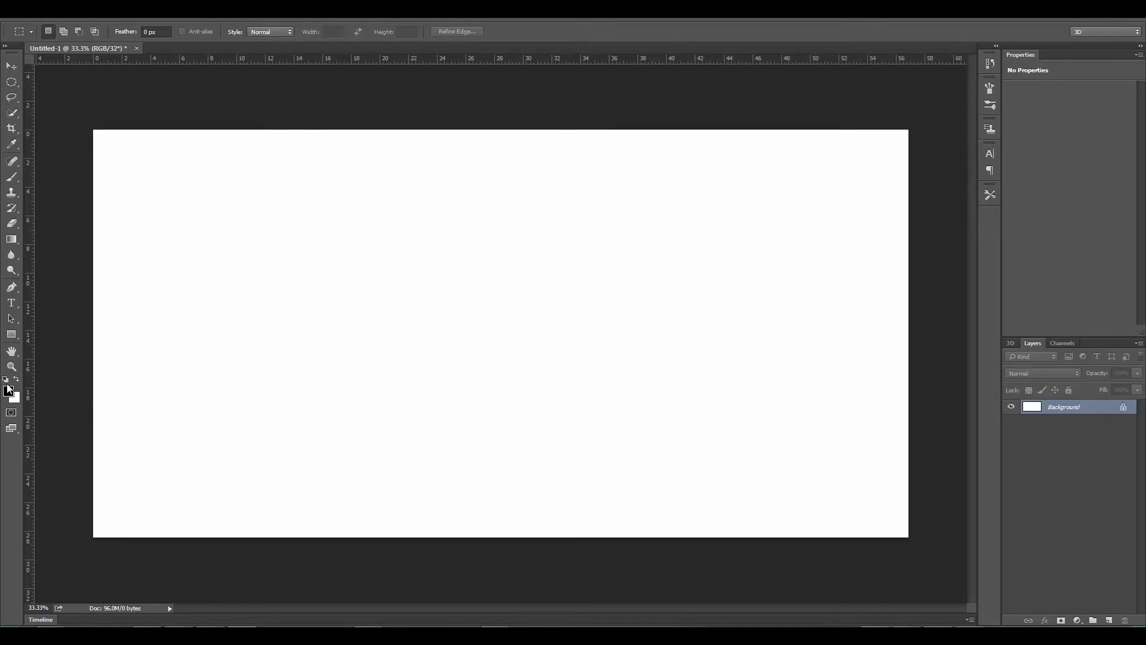
- Swap the foreground and background colors, then set the foreground color's 32-bit R, G and B values to 5
key("z")
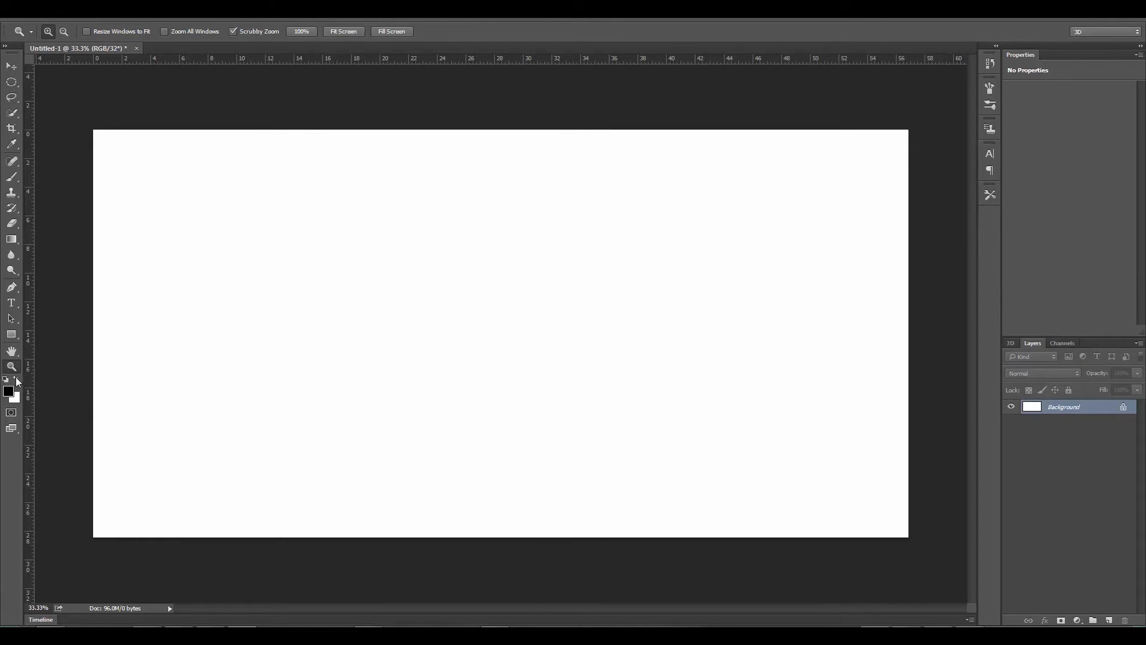
left_click(17, 379)
left_click(10, 392)
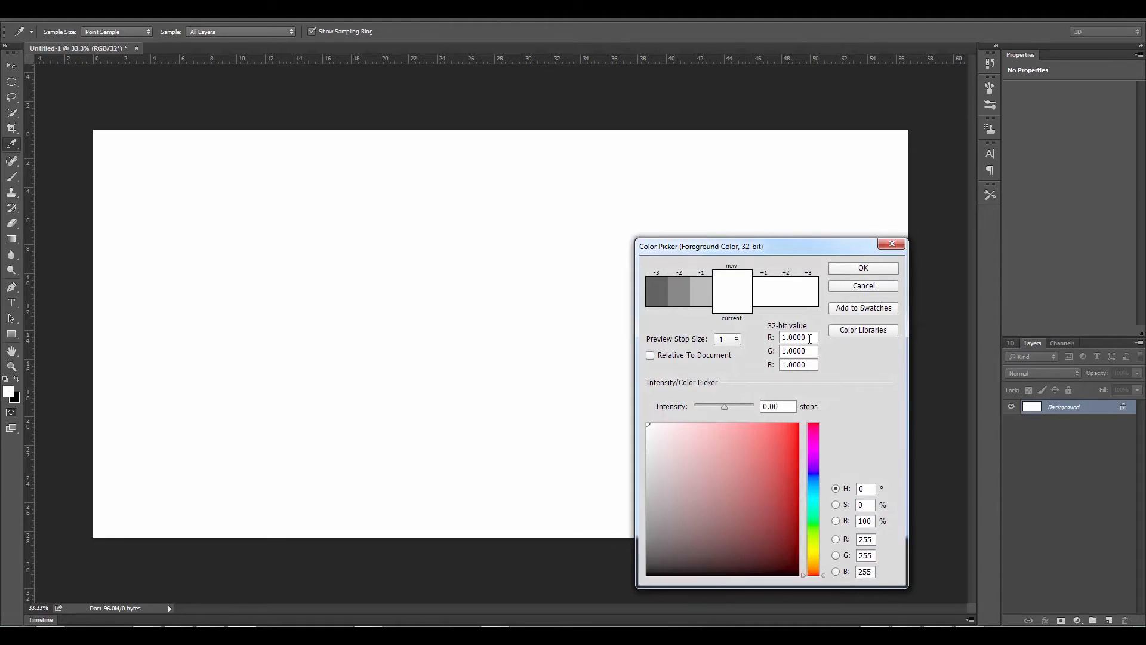
left_click_drag(813, 338, 746, 341)
type("5")
key("Tab")
type("5")
key("Tab")
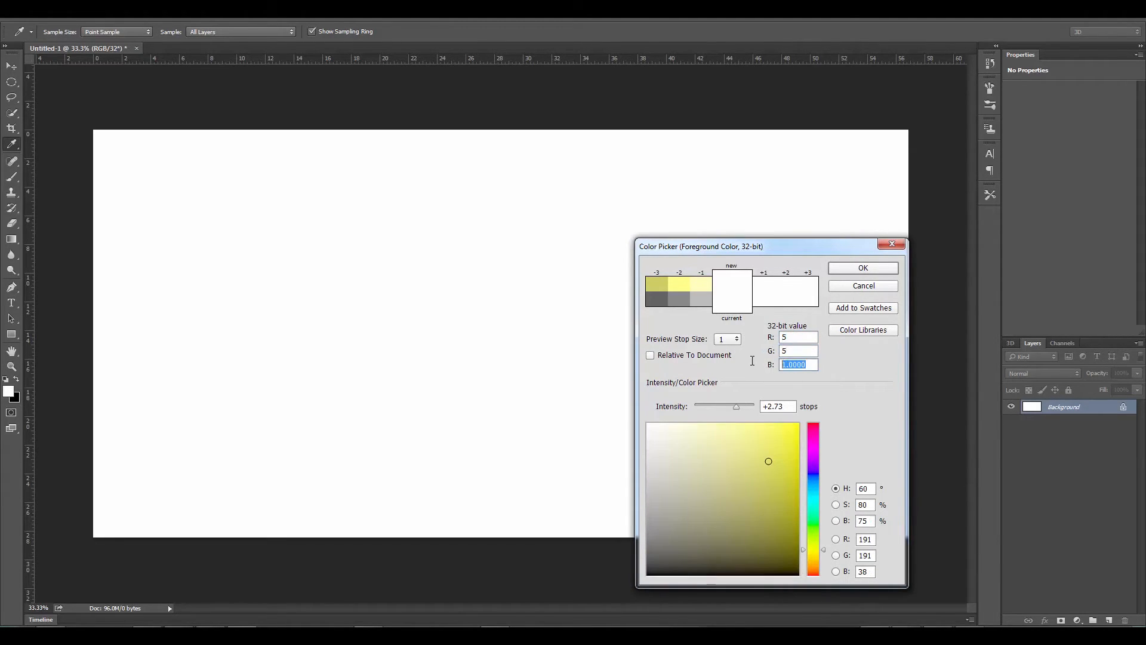
type("5")
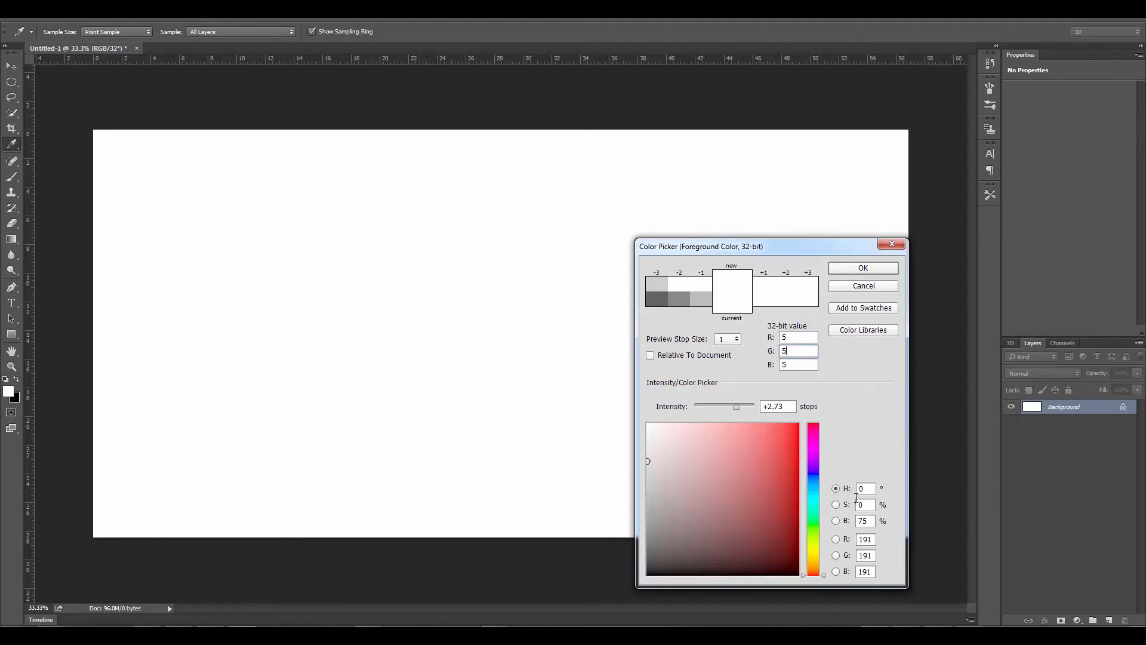
- Raise the foreground color's 32-bit R, G and B values to 10 in the Color Picker
left_click(796, 335)
type("10")
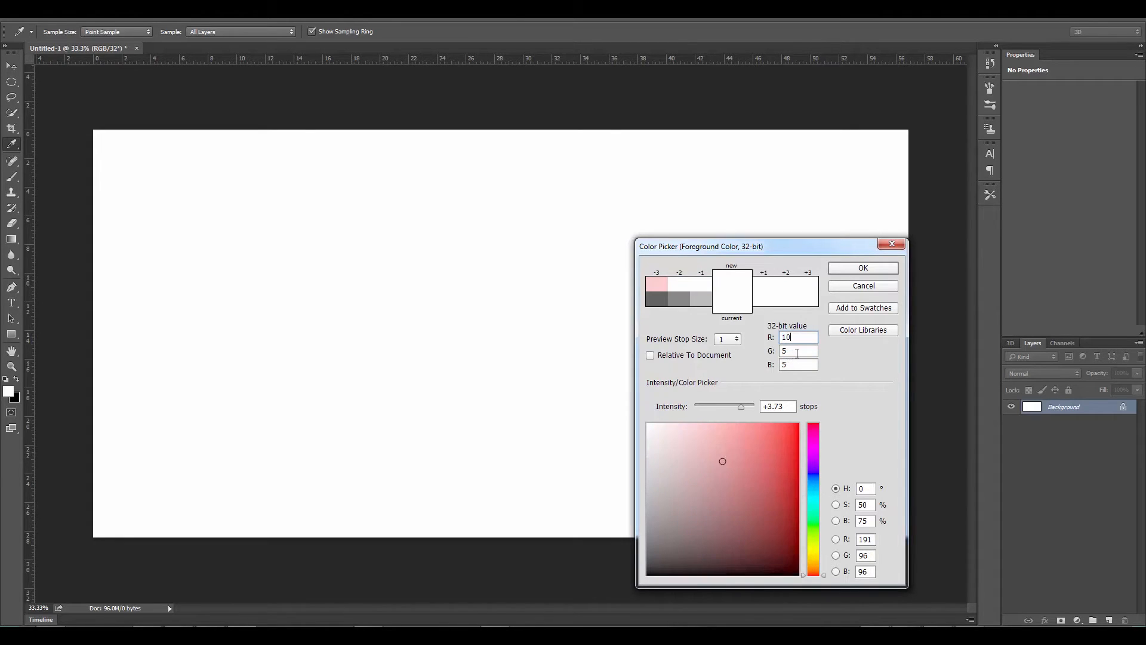
key("Tab")
type("10")
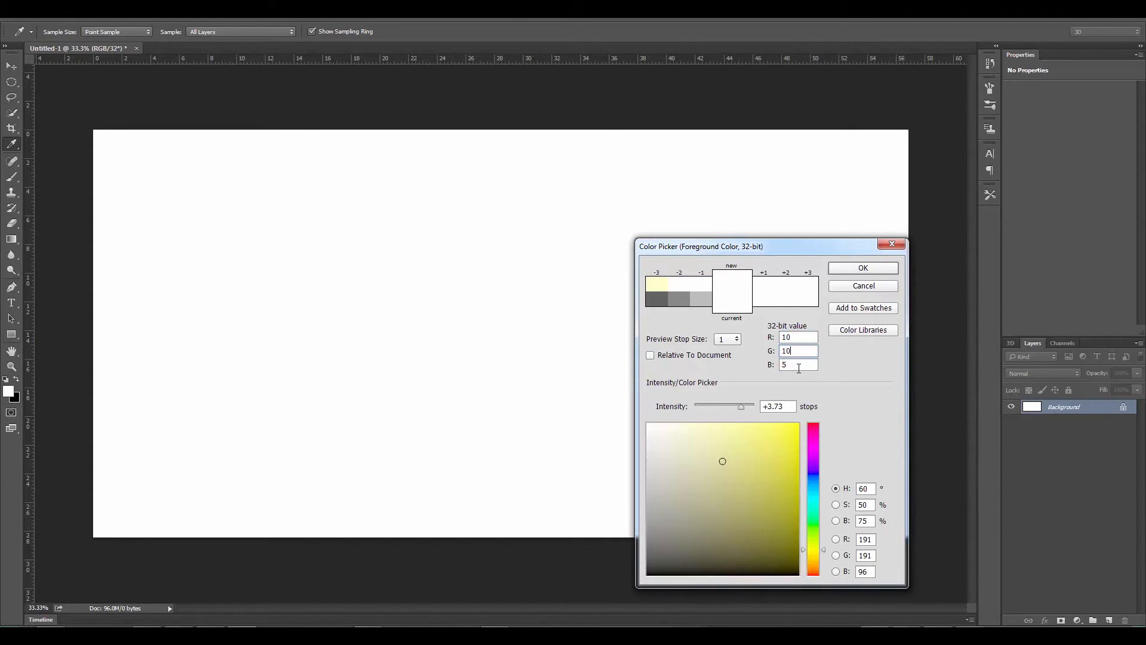
key("Tab")
type("0")
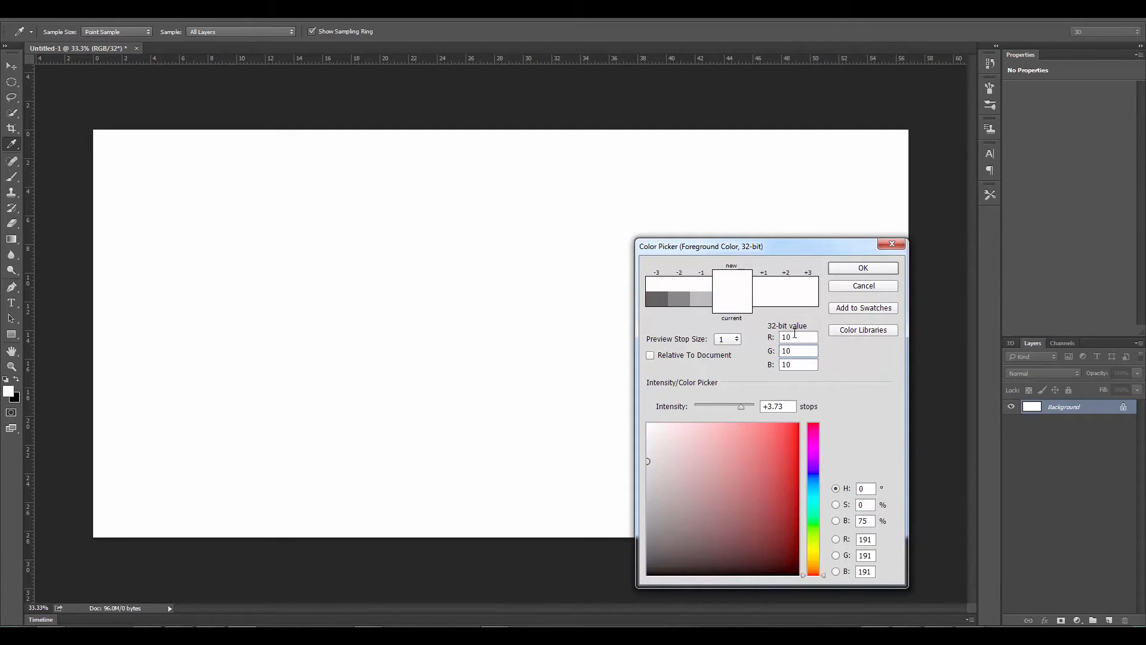
- Set the foreground color's 32-bit R, G and B values to 1
double_click(794, 335)
type("1")
key("Tab")
type("1")
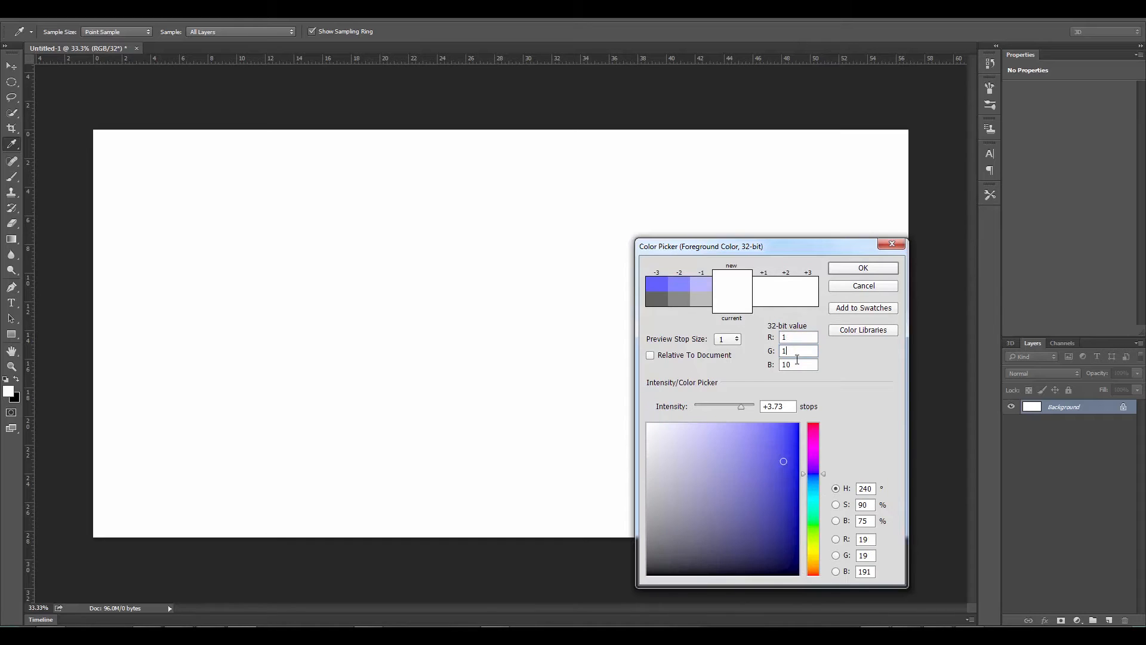
type("1")
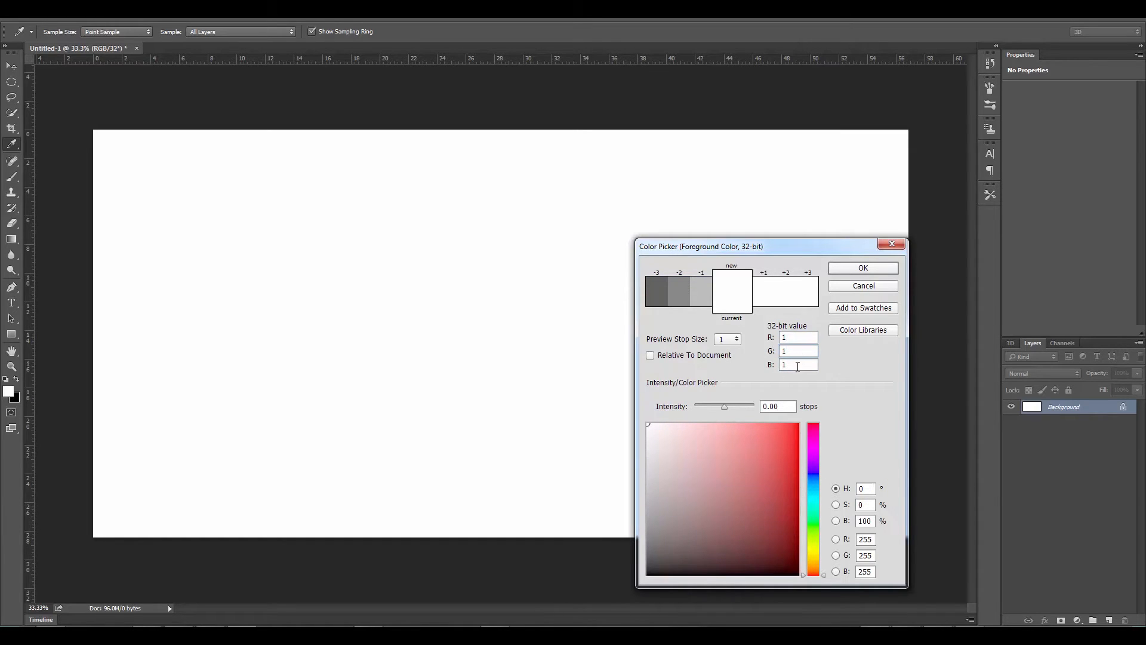
- Lower the foreground color's 32-bit R, G and B values to .5 for a mid gray
type(".5")
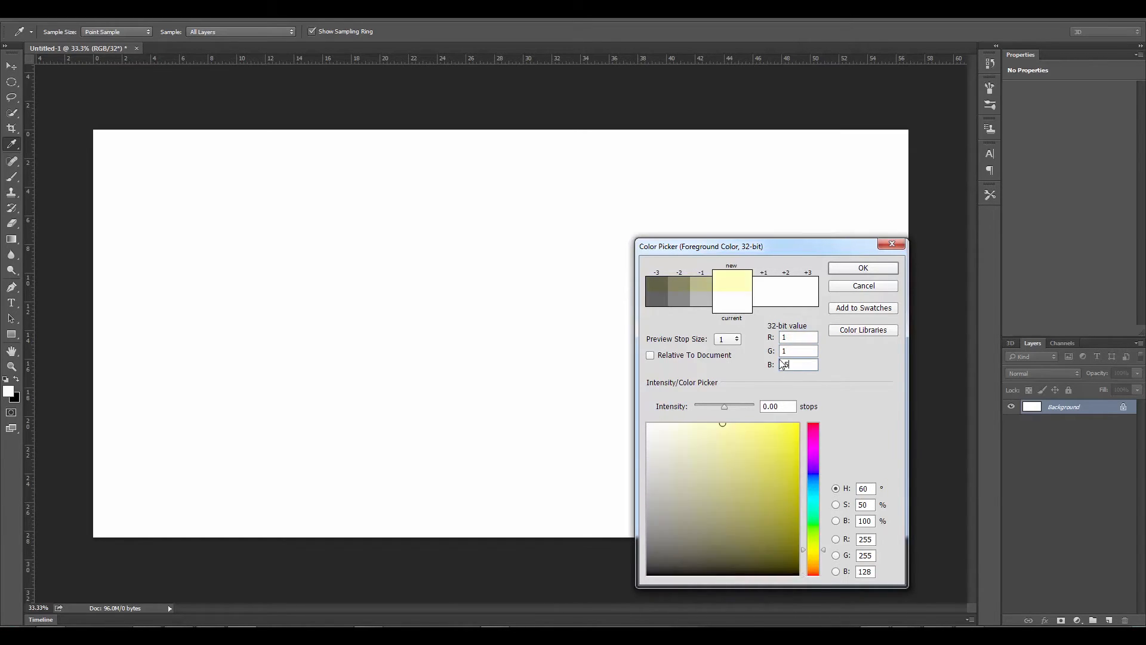
type(".5")
key("shift+Tab")
type(".")
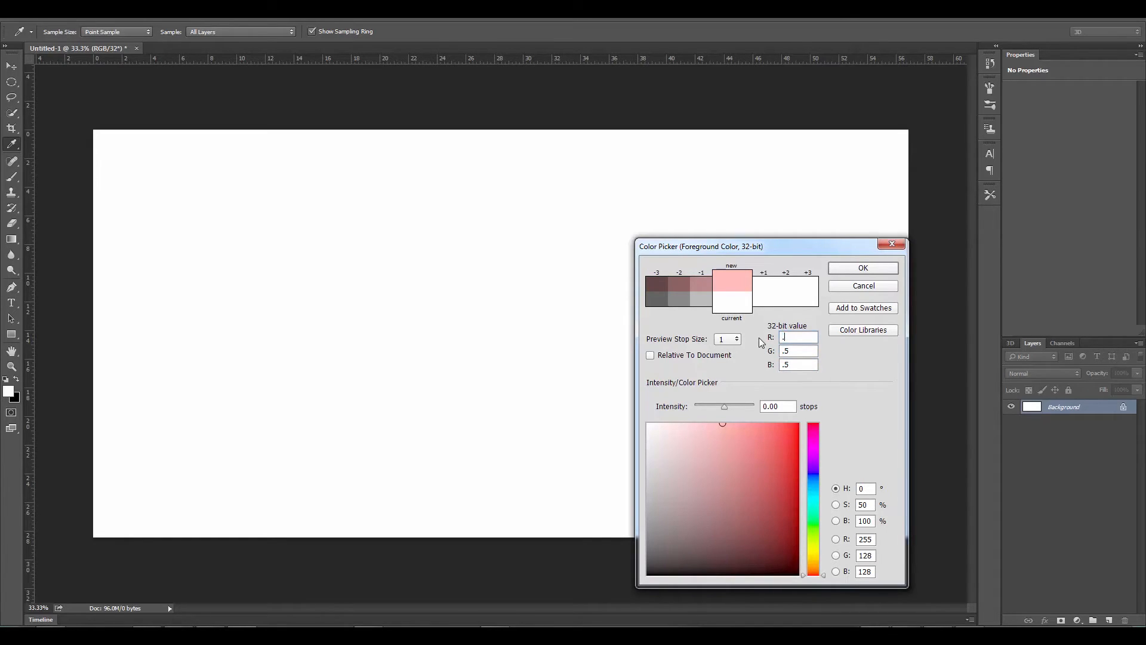
type("5")
- Set the foreground color's 32-bit values to R 1, G 1 and B 2 for an overbright blue
left_click(791, 350)
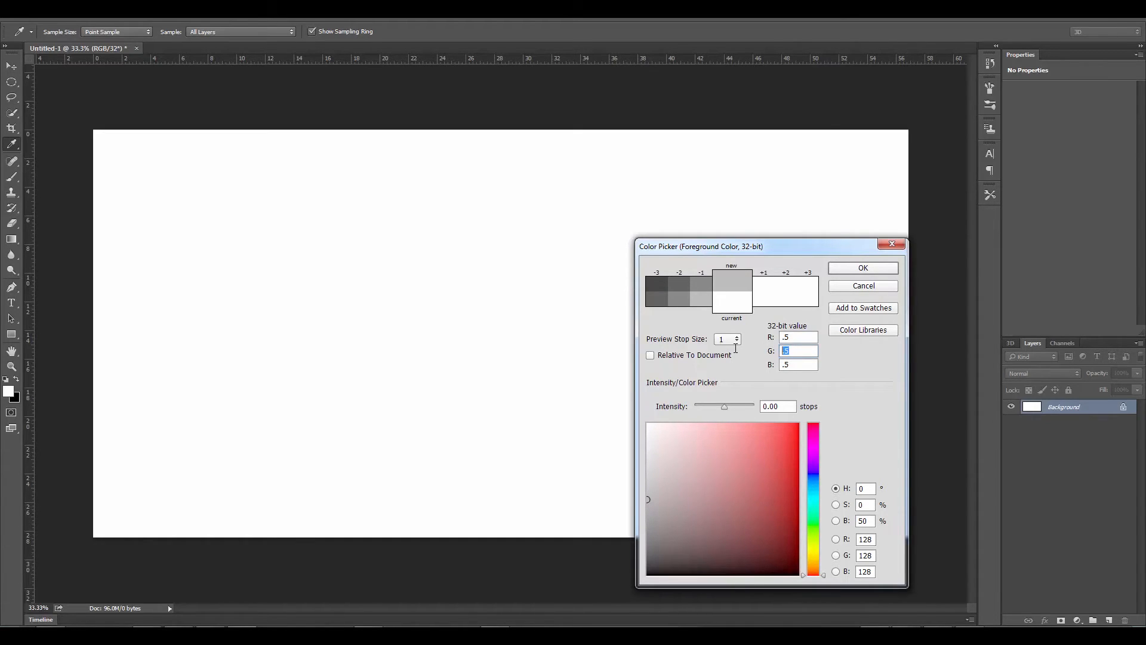
type("1")
left_click_drag(792, 365, 738, 363)
type("11")
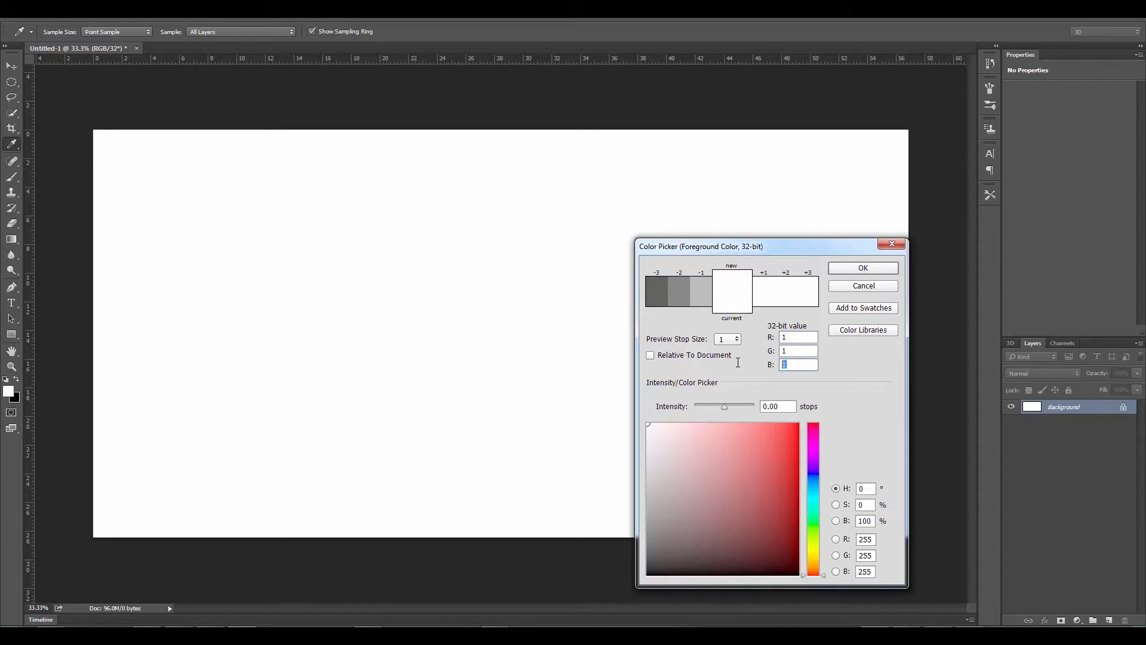
type("2")
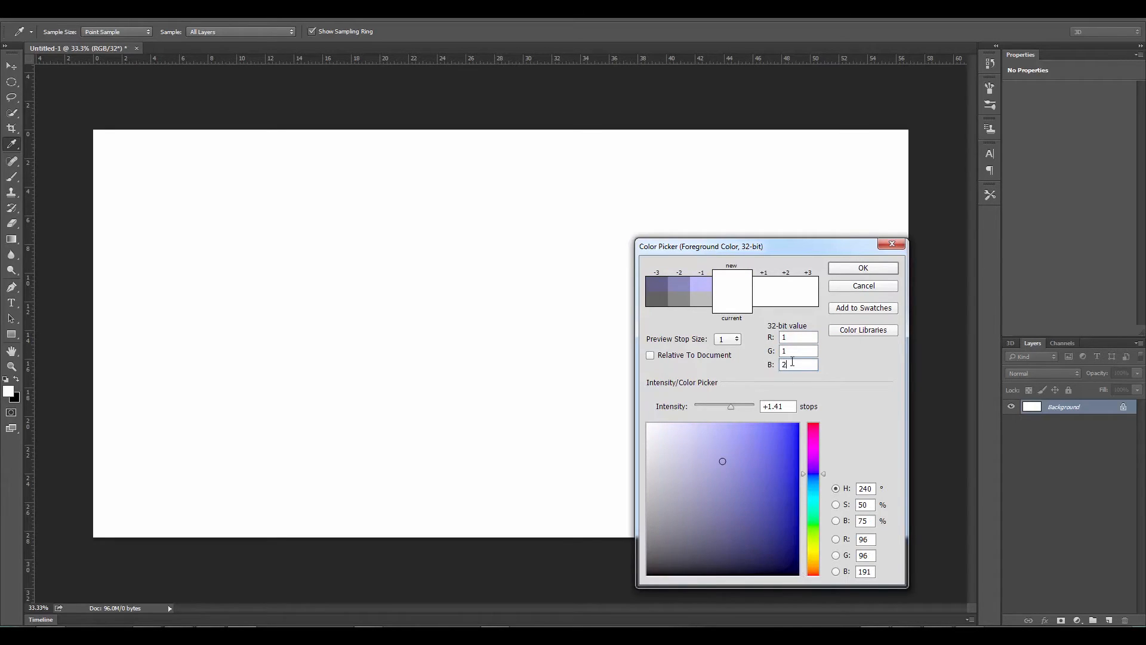
- Cancel the Color Picker so the overbright blue is not applied to the foreground color
left_click(862, 289)
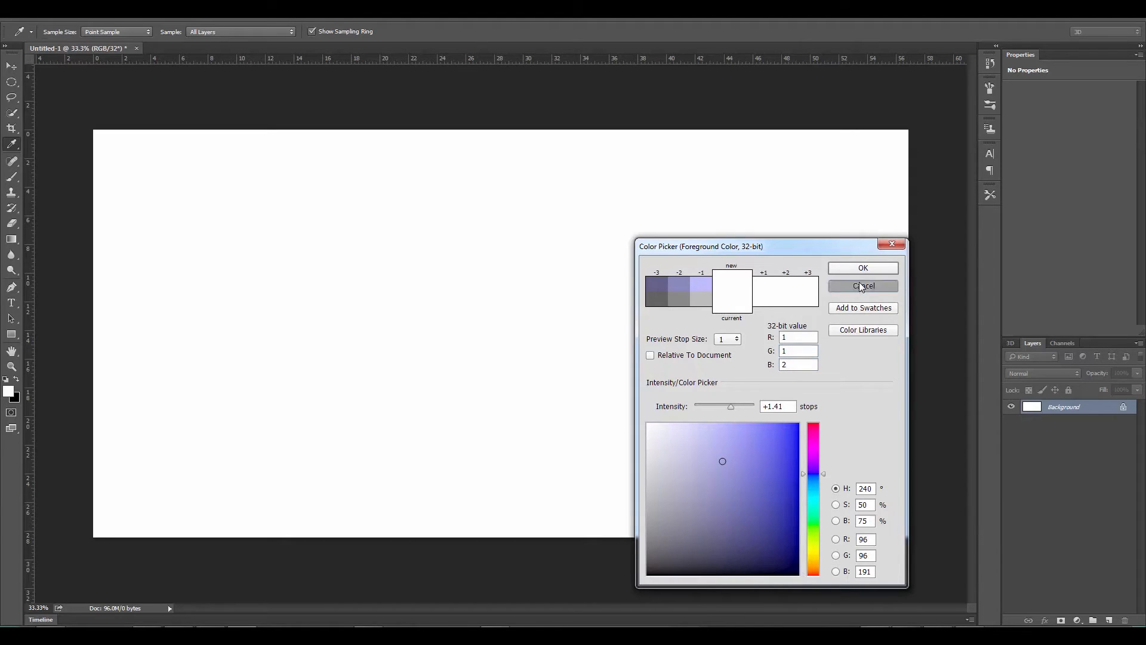
key("z")
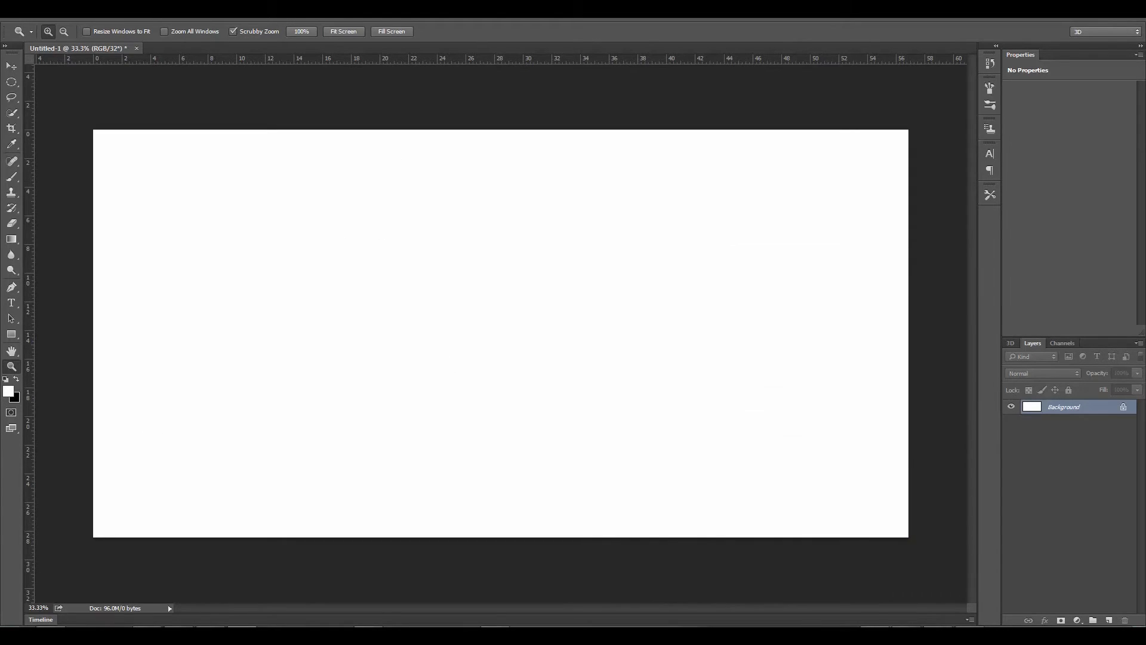
left_click(134, 635)
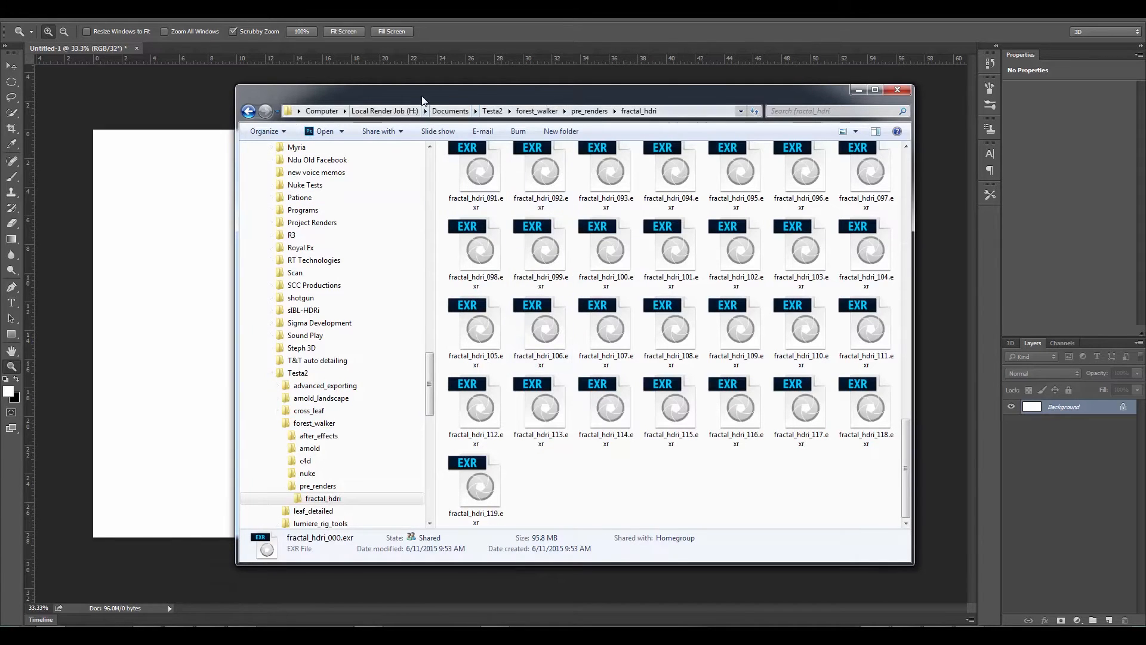
left_click_drag(447, 101, 709, 297)
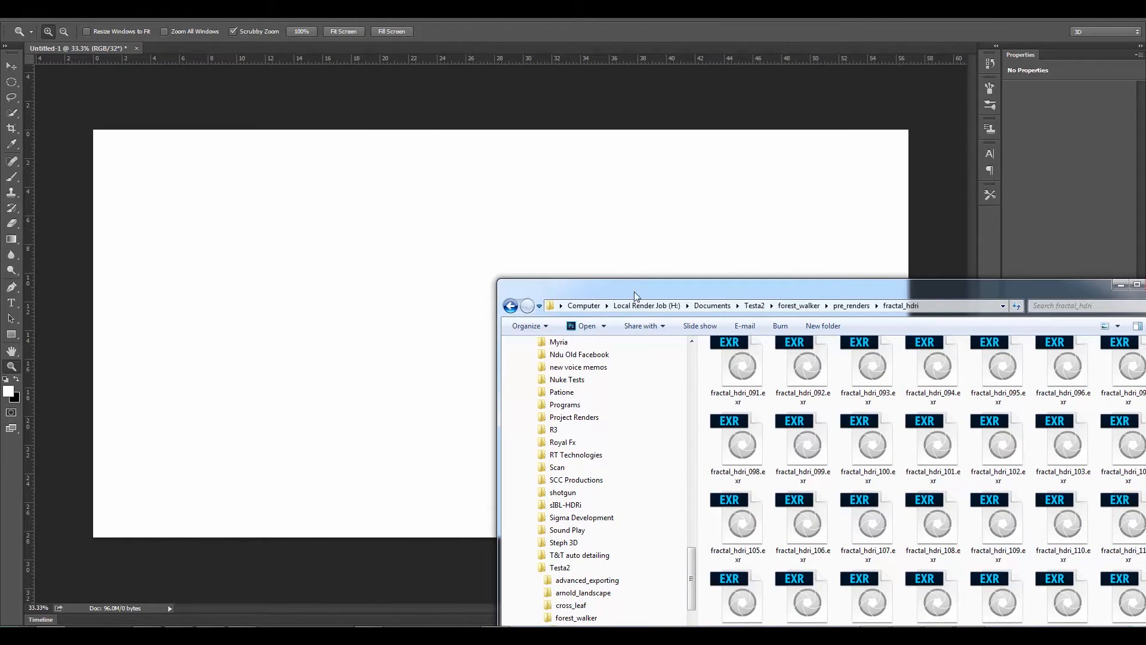
left_click_drag(786, 286, 581, 197)
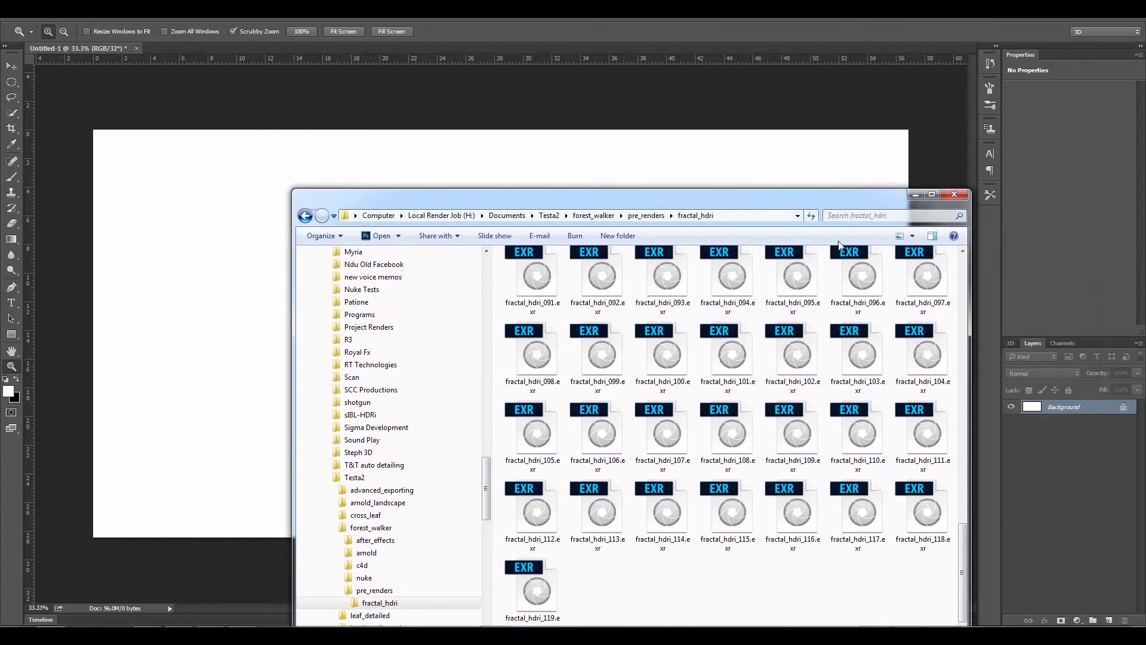
left_click(916, 194)
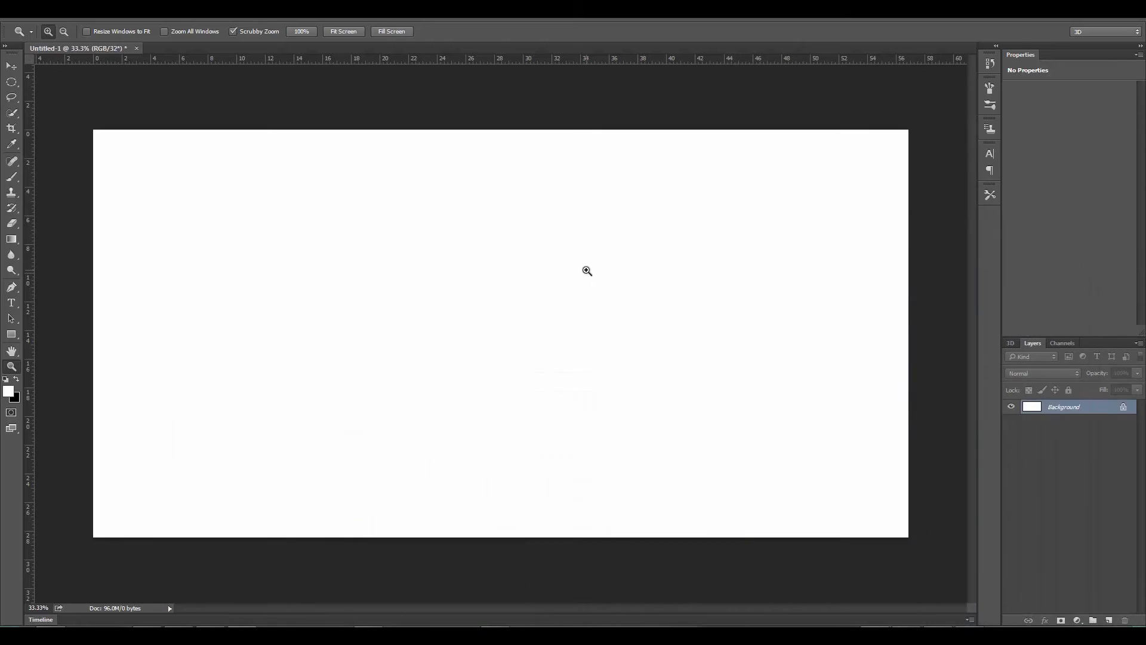
- Create a 3D mesh from the Background layer using the Sphere mesh preset
left_click(217, 19)
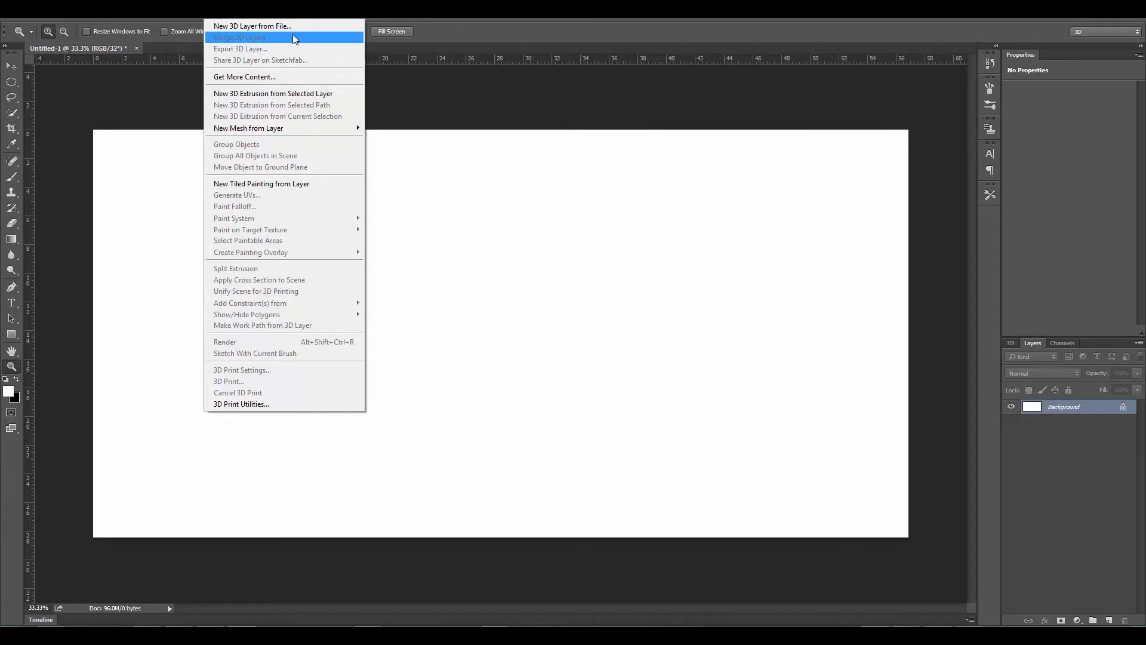
mouse_move(306, 126)
mouse_move(177, 139)
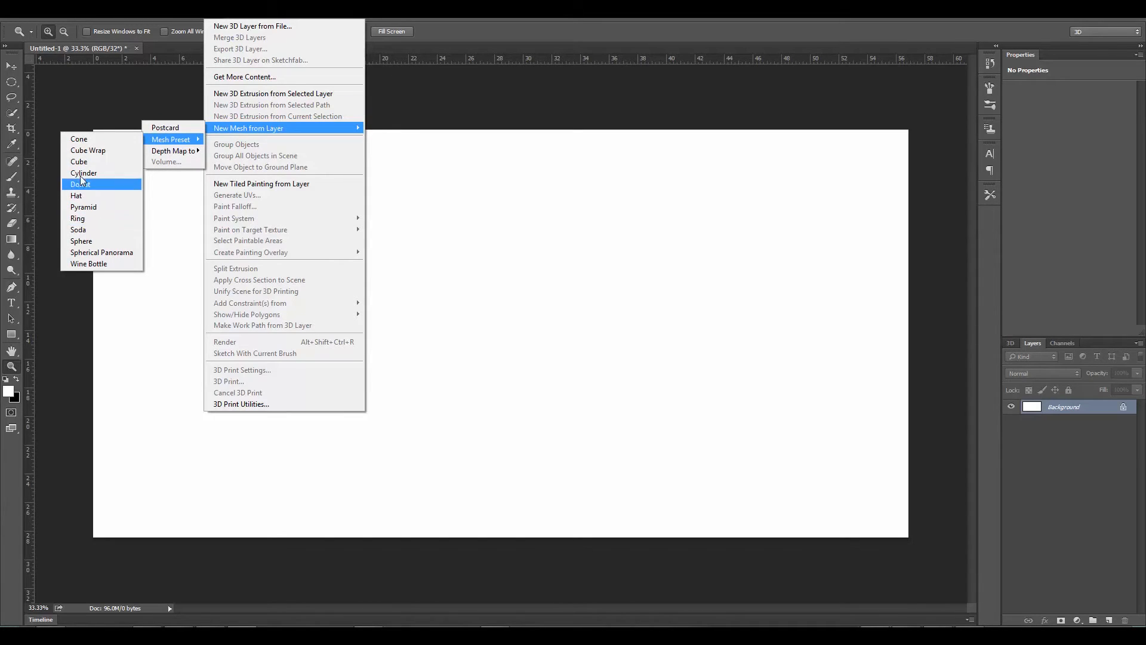
left_click(86, 241)
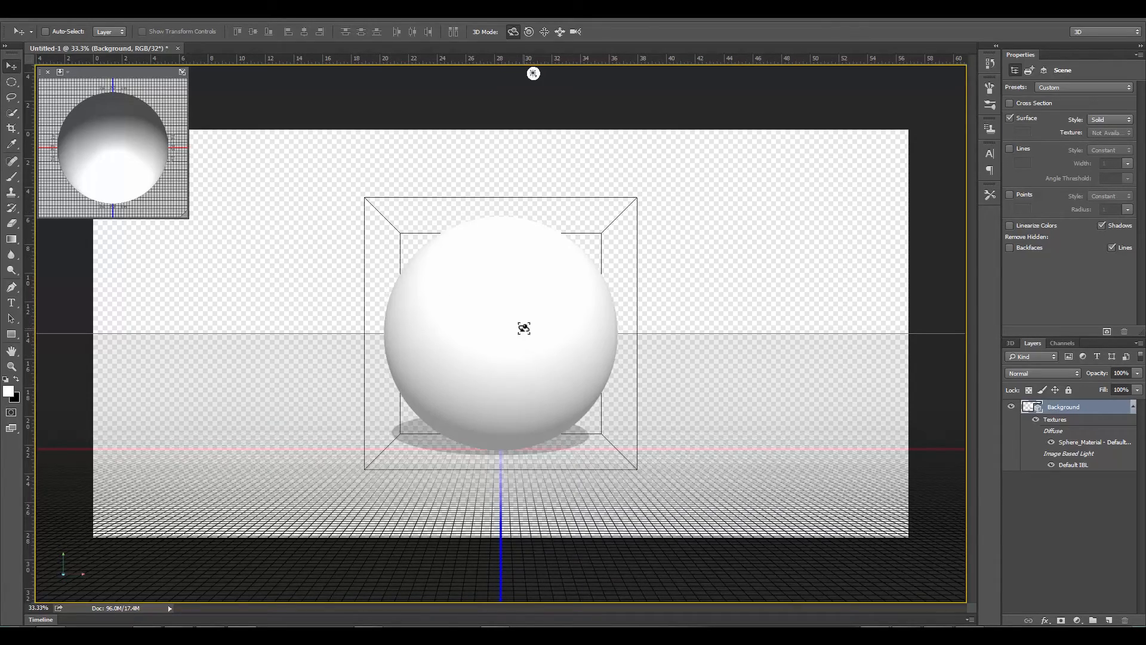
- Open the sphere's diffuse texture as its own document for editing
left_click_drag(522, 325, 483, 332)
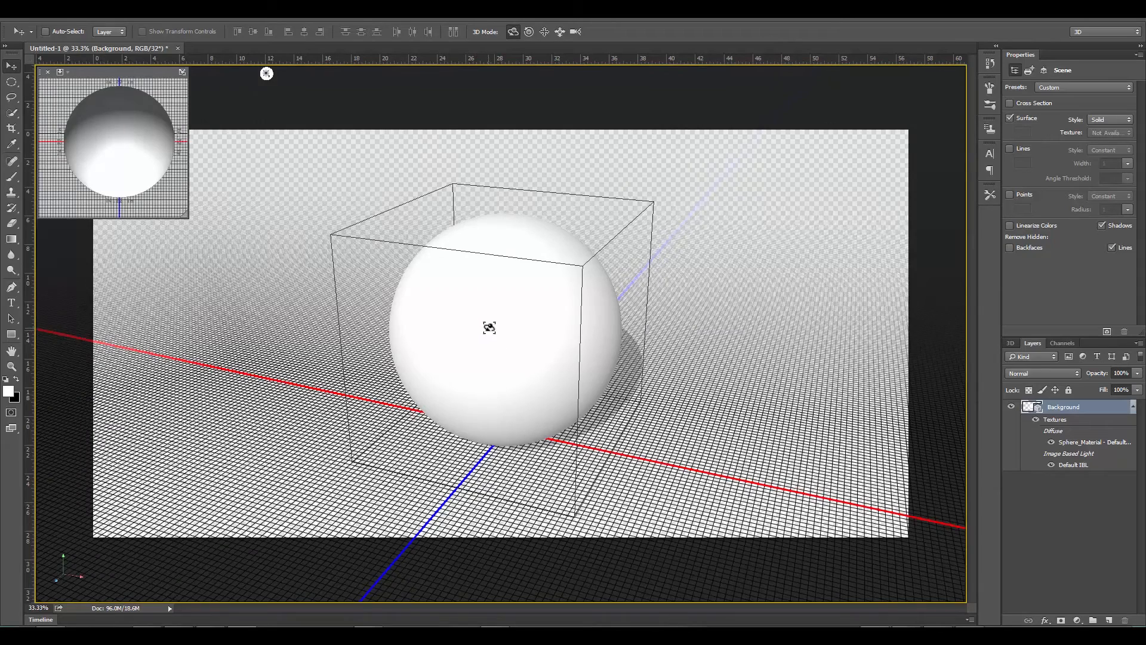
scroll(491, 338, "up", 2)
scroll(490, 338, "down", 2)
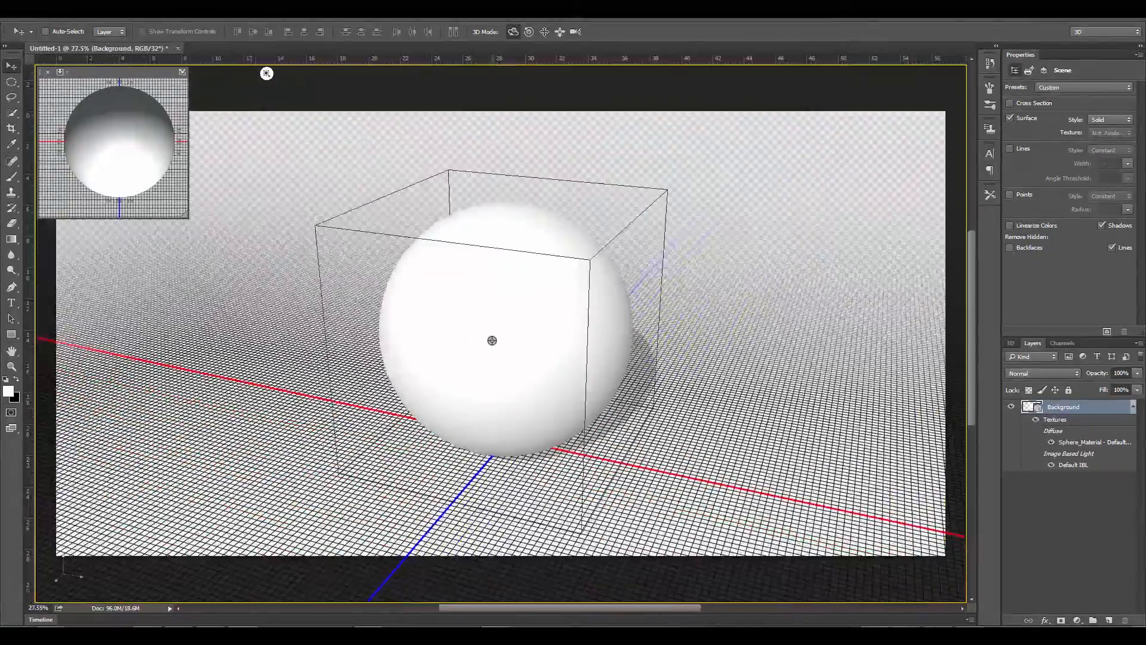
scroll(493, 340, "up", 3)
scroll(494, 340, "down", 3)
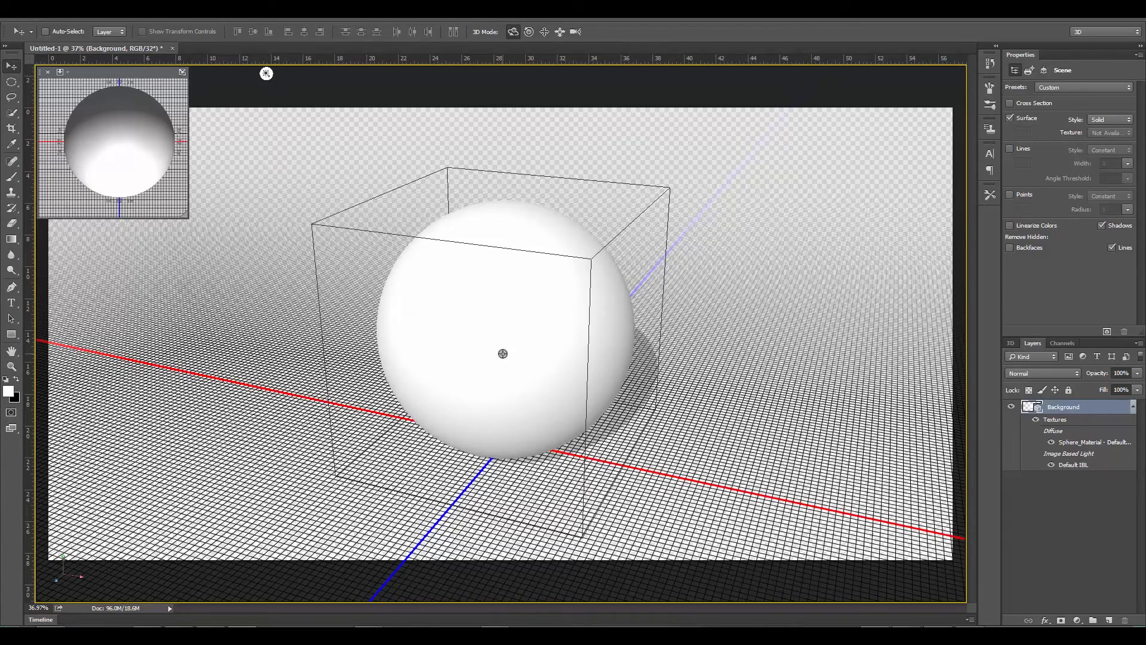
mouse_move(501, 340)
left_mouse_down()
mouse_move(481, 317)
mouse_move(500, 335)
left_mouse_up()
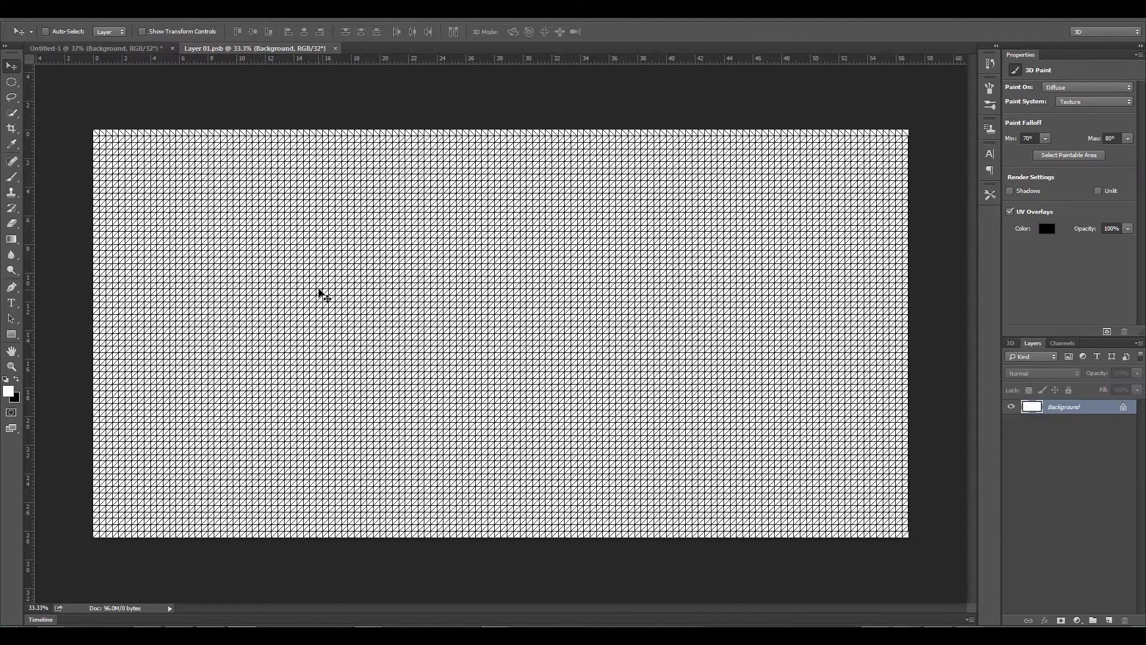
- Arrange the Layer 01.psb texture and the Untitled-1 sphere documents side by side, with each full canvas in view
left_click(140, 52)
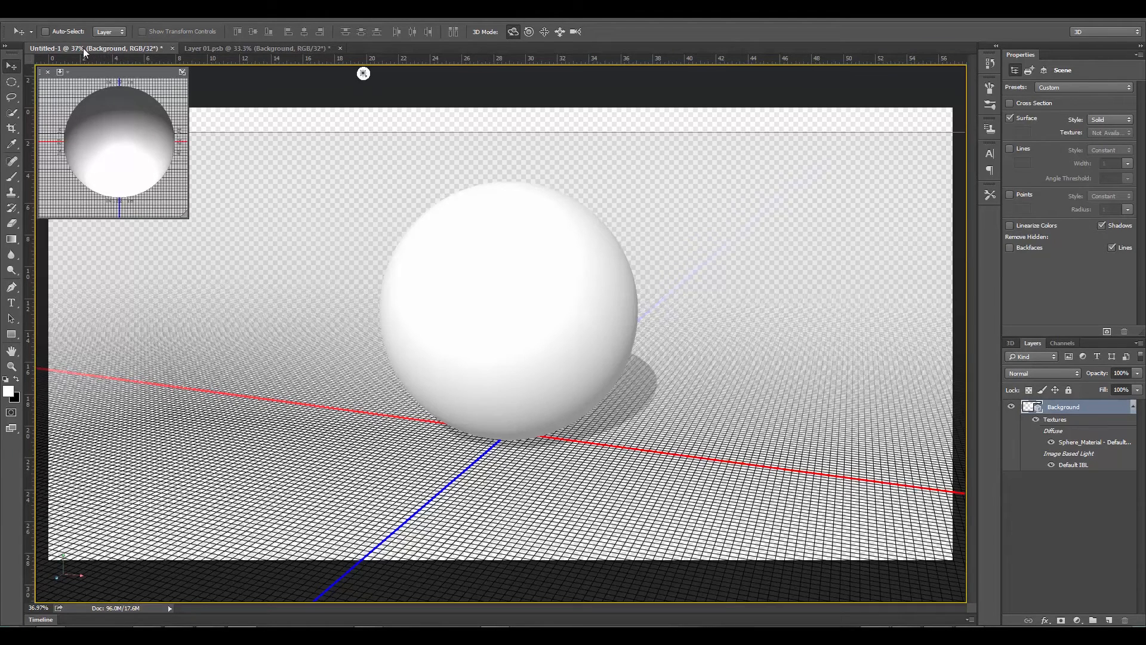
left_click_drag(83, 48, 976, 53)
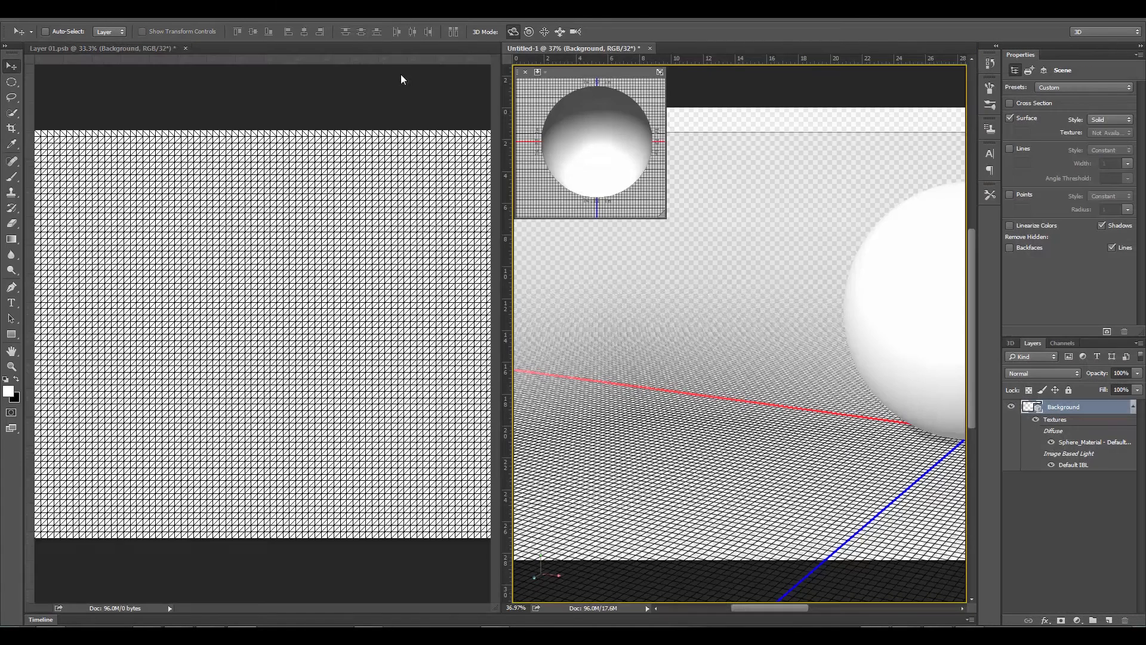
left_click(266, 9)
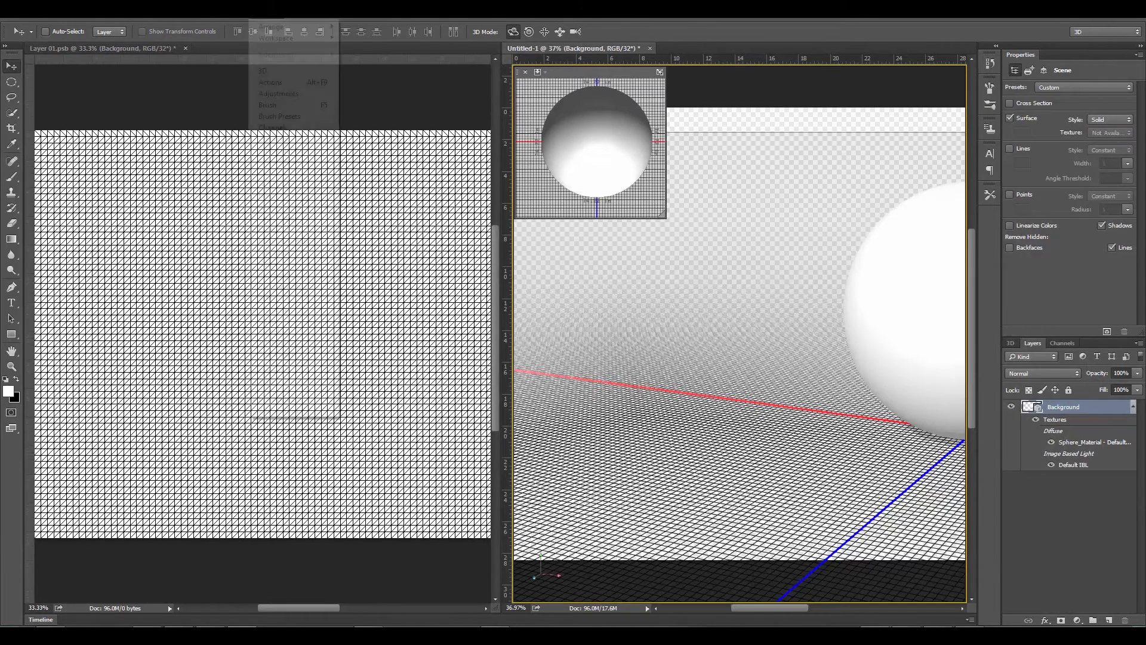
mouse_move(277, 33)
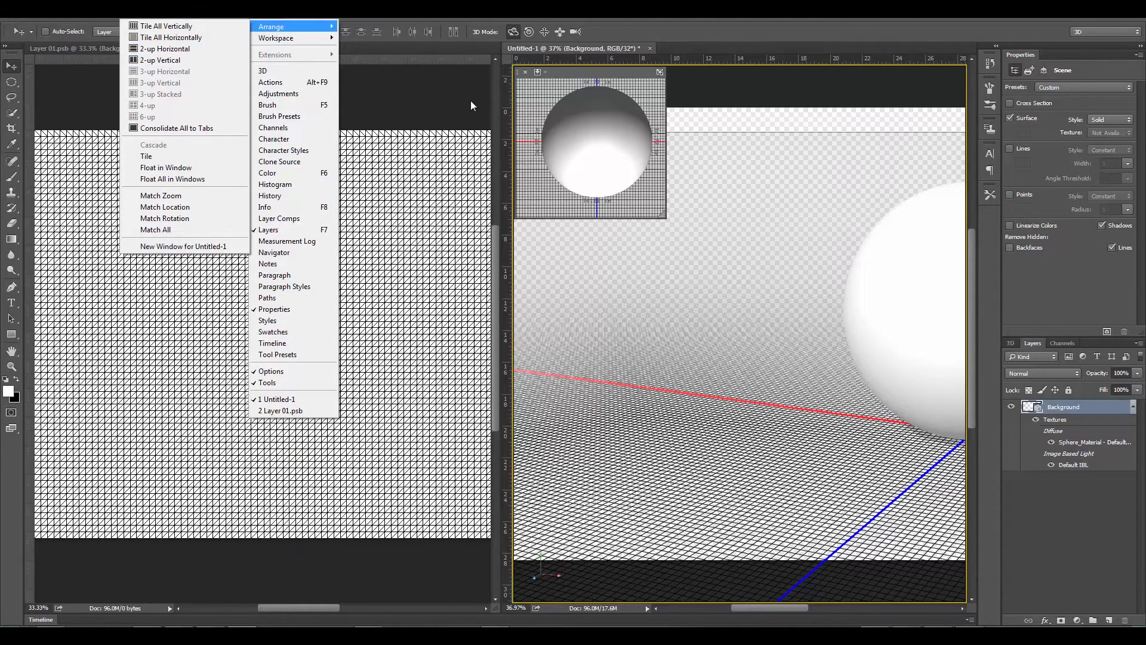
left_click(462, 87)
scroll(373, 267, "down", 3)
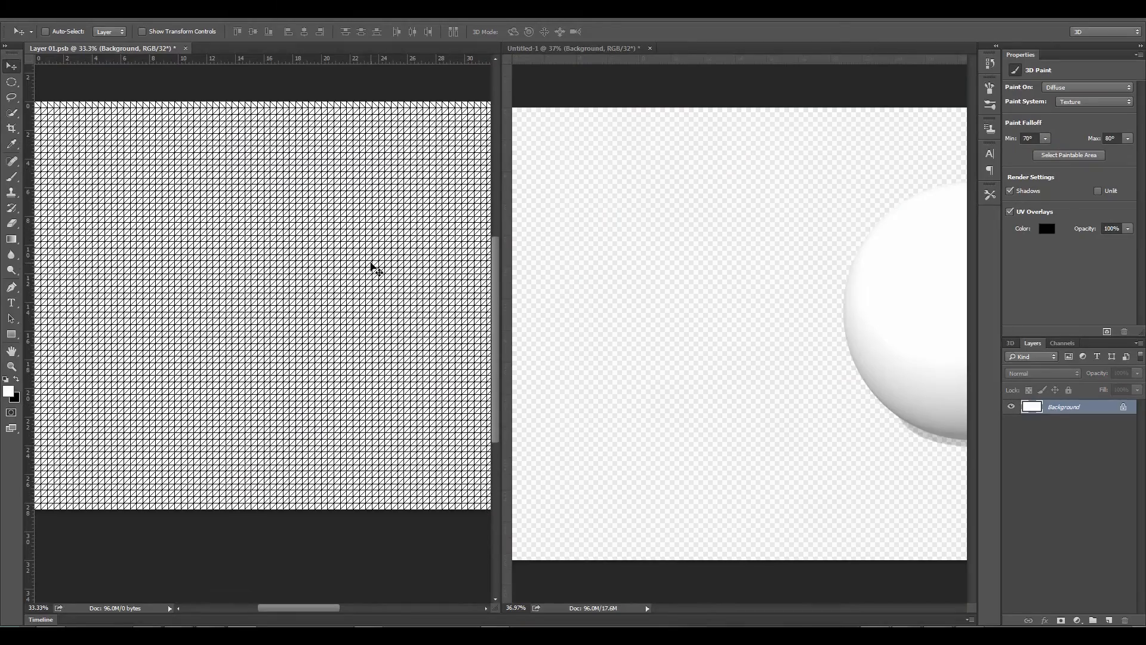
scroll(373, 267, "down", 2)
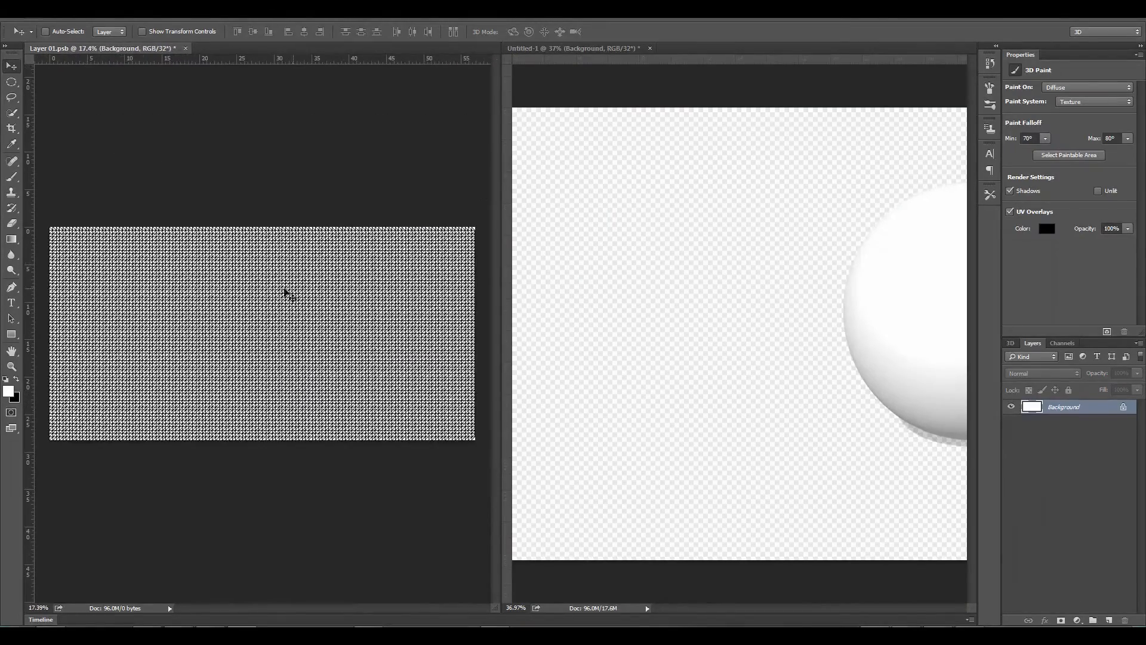
scroll(759, 291, "down", 2)
scroll(759, 291, "up", 2)
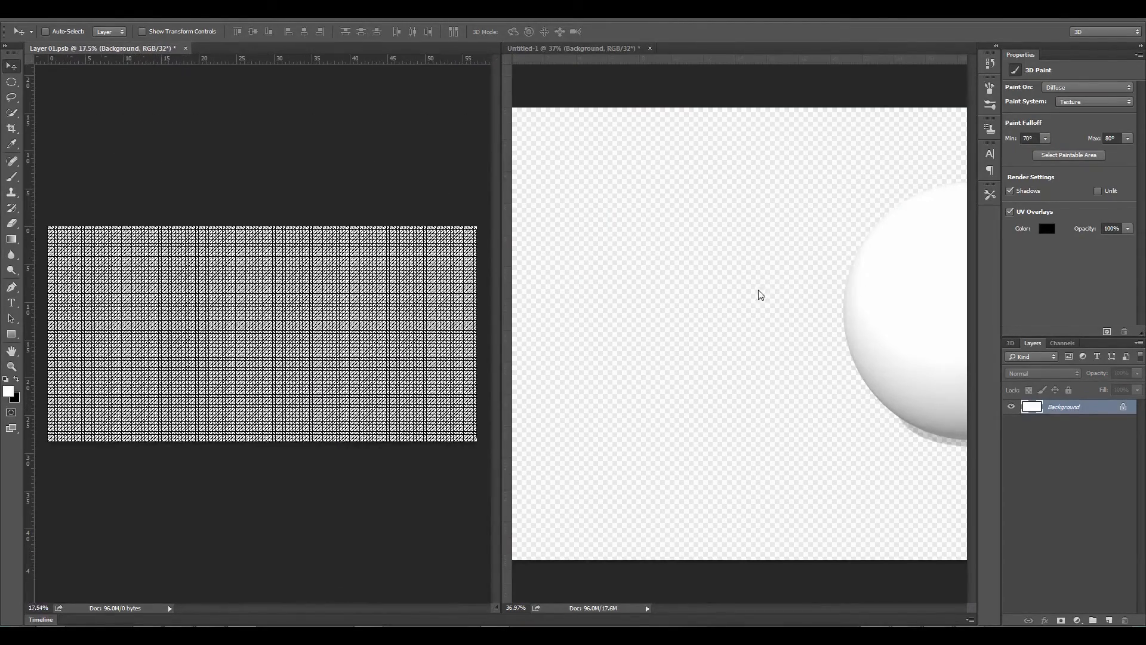
left_click(735, 100)
scroll(733, 281, "down", 2)
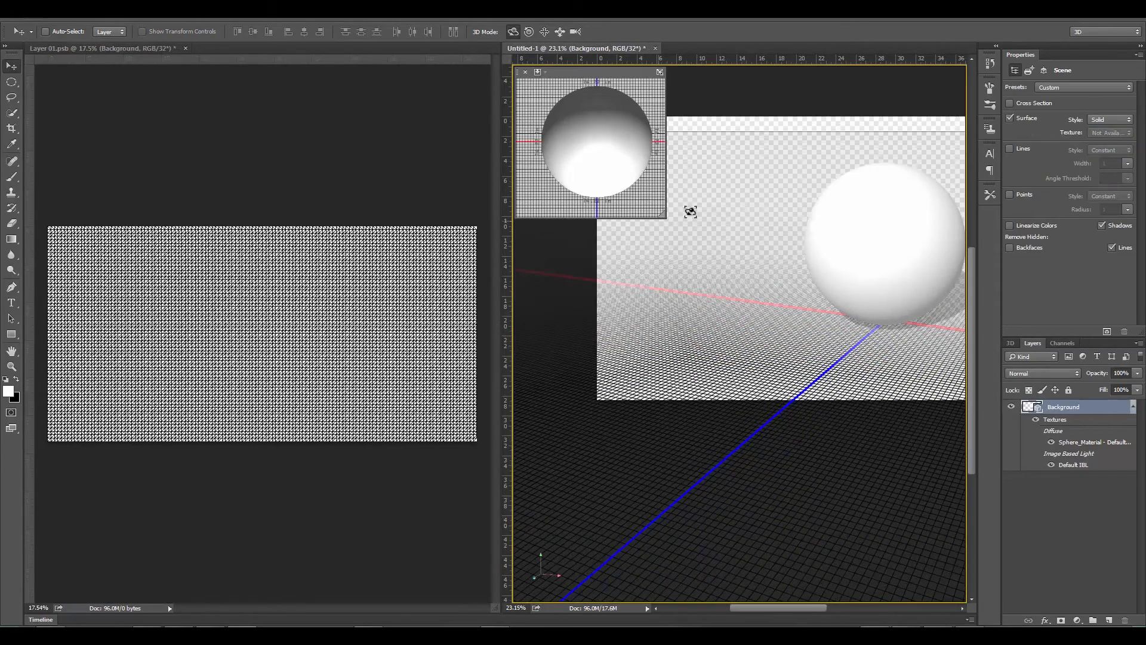
scroll(737, 229, "down", 1)
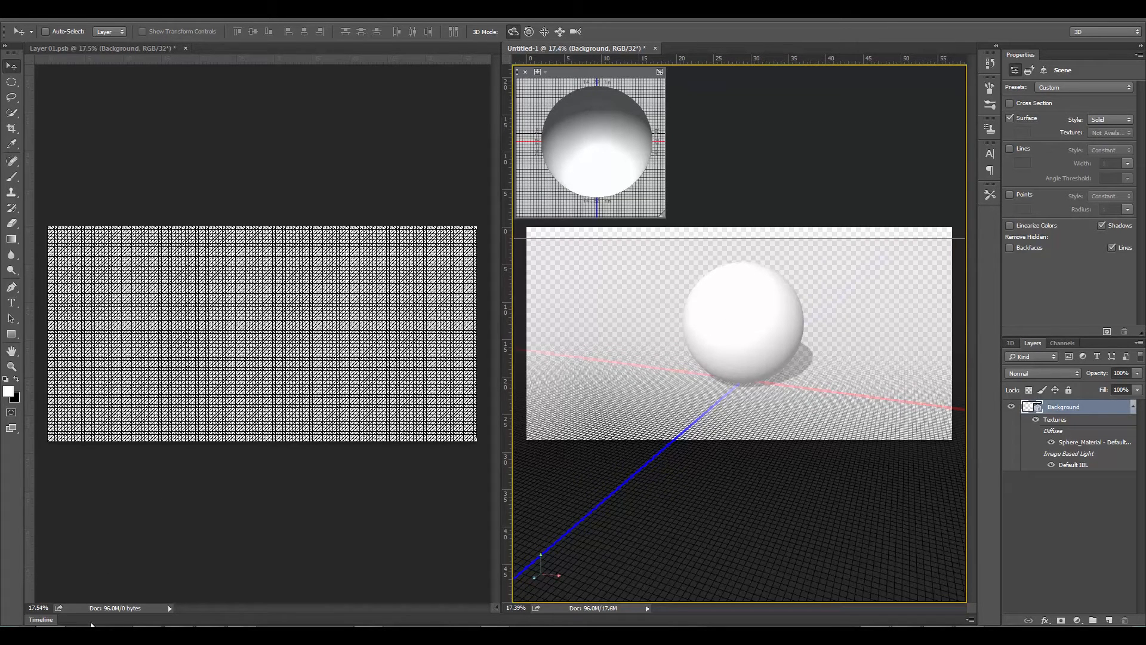
- Place the cyan_yellow_planet_diff image into the Layer 01.psb texture, centered at X 1933.50 px and Y 927 px
left_click(92, 632)
left_click_drag(377, 198, 1145, 119)
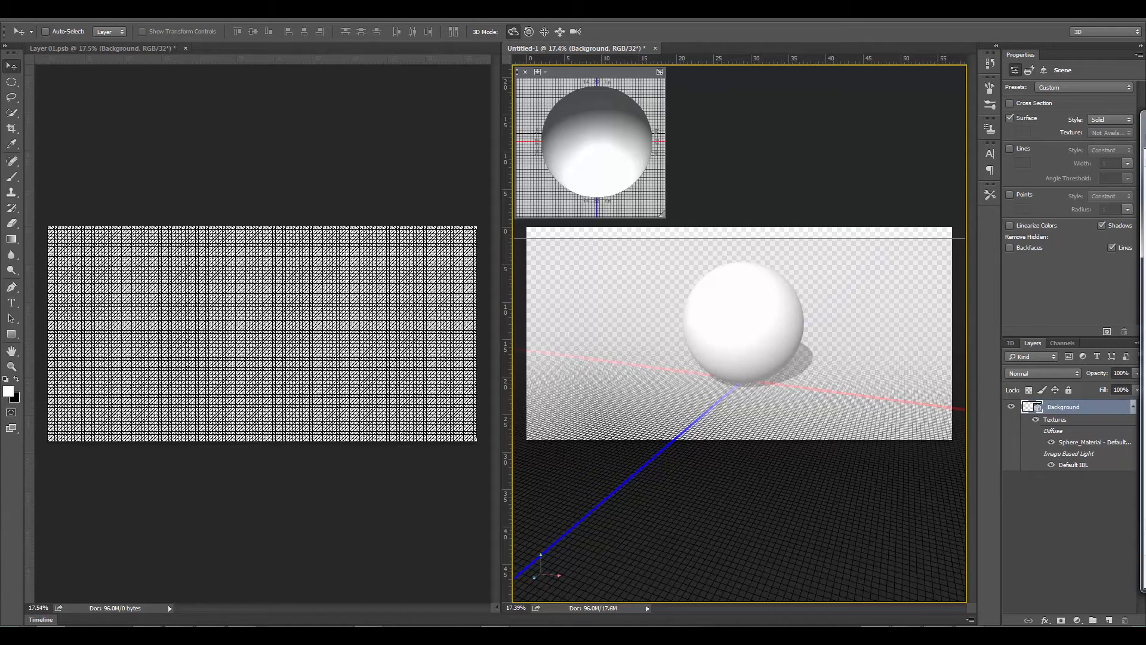
left_click_drag(1144, 179, 273, 341)
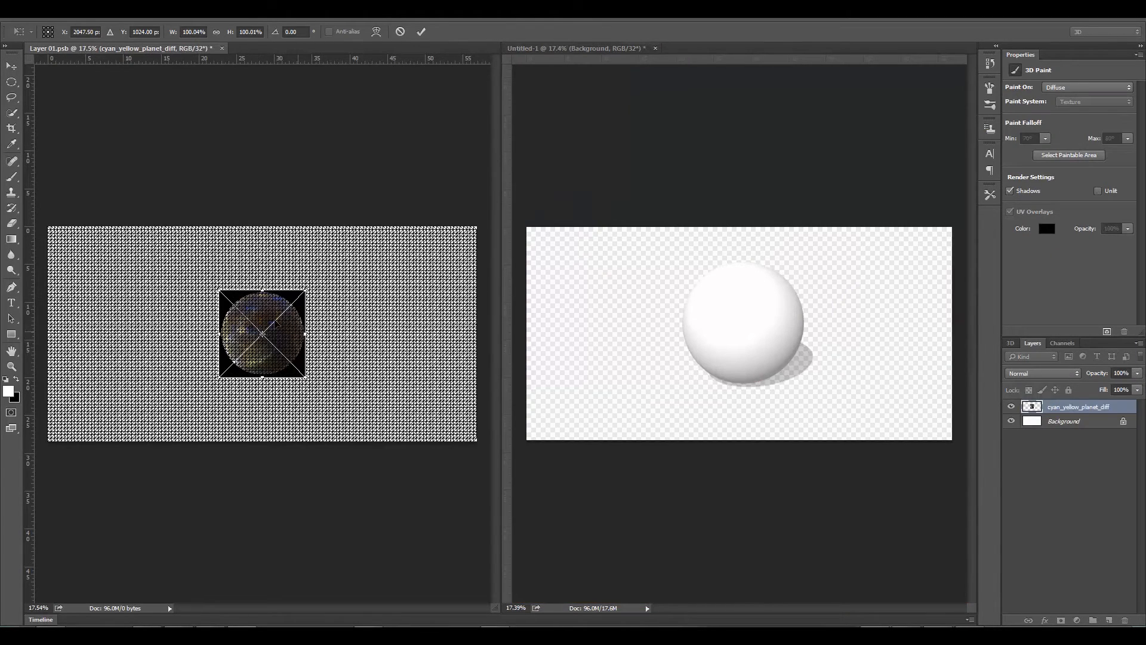
mouse_move(265, 322)
left_mouse_down()
mouse_move(230, 287)
mouse_move(321, 316)
mouse_move(284, 334)
mouse_move(286, 272)
mouse_move(221, 281)
mouse_move(317, 320)
mouse_move(263, 321)
left_mouse_up()
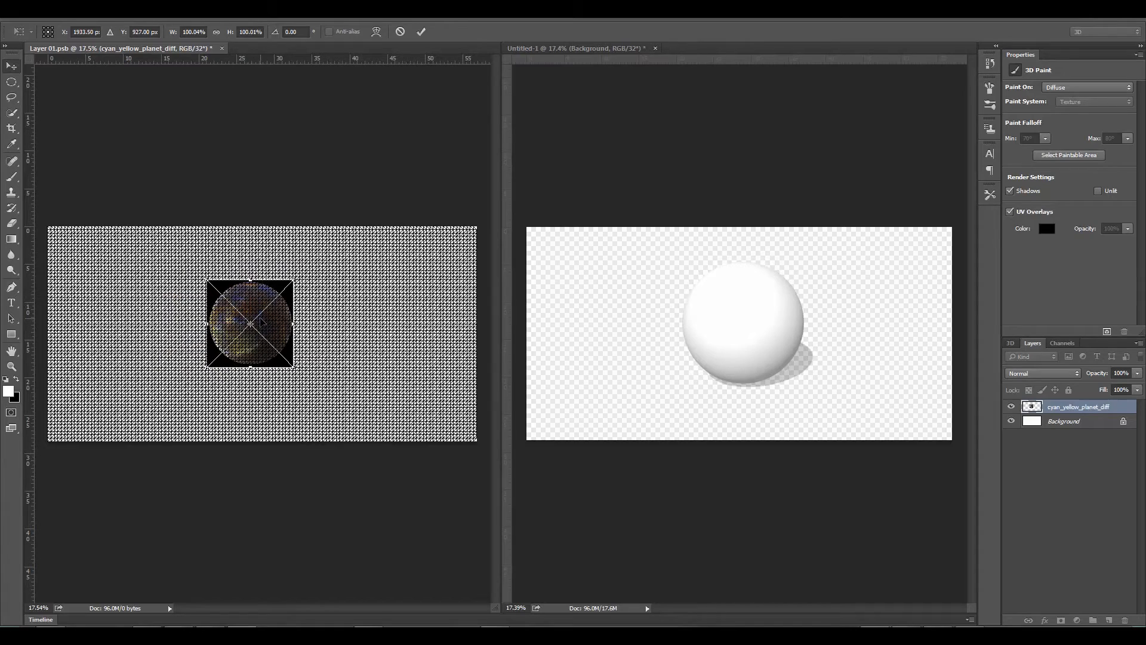
key("Return")
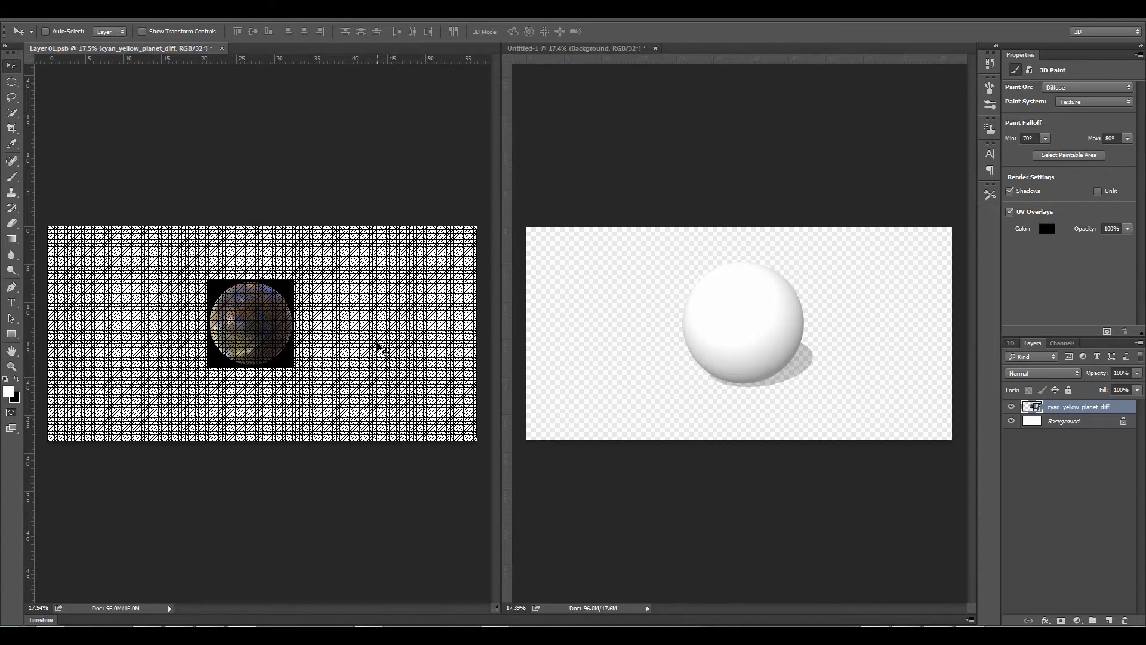
left_click(12, 112)
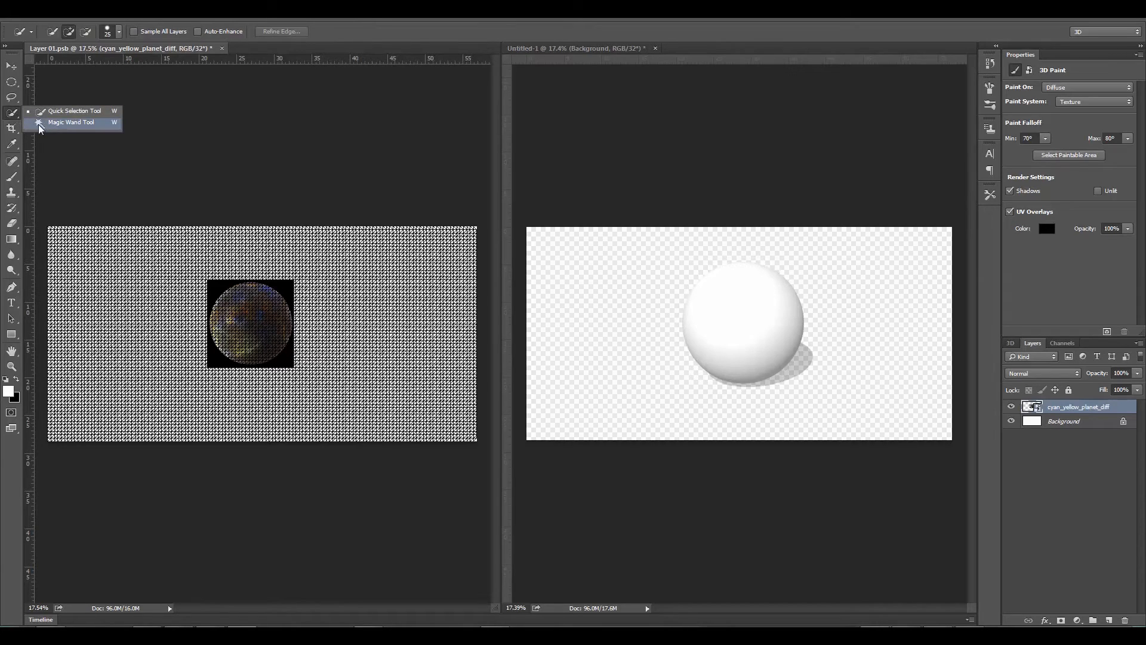
left_click(39, 125)
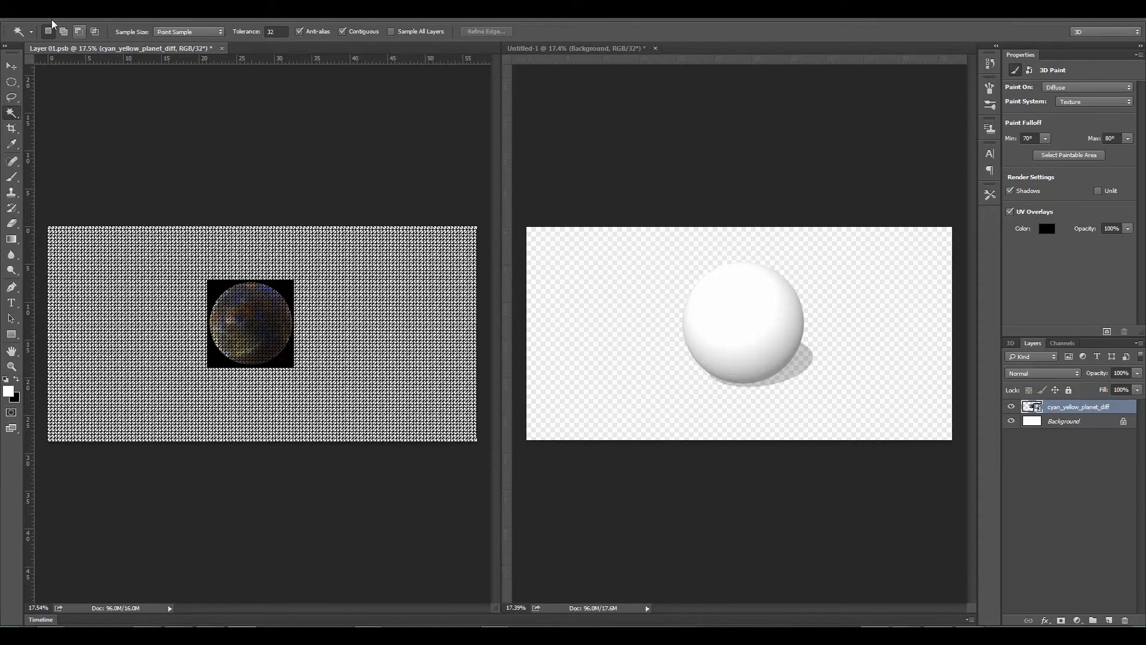
left_click(101, 12)
mouse_move(101, 28)
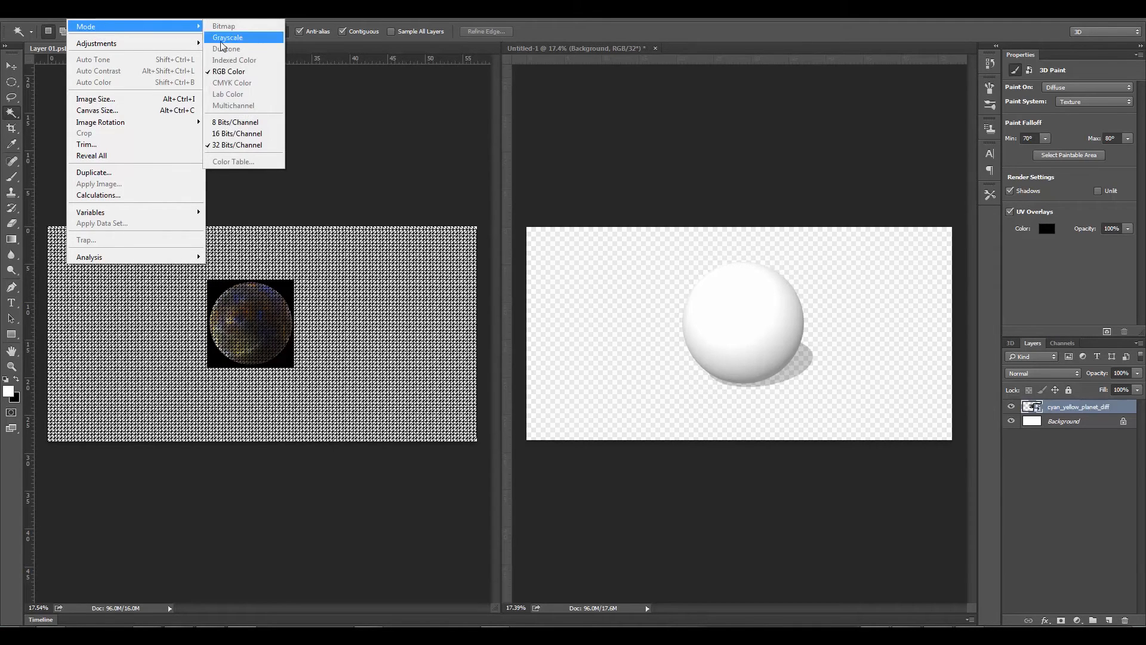
left_click(370, 14)
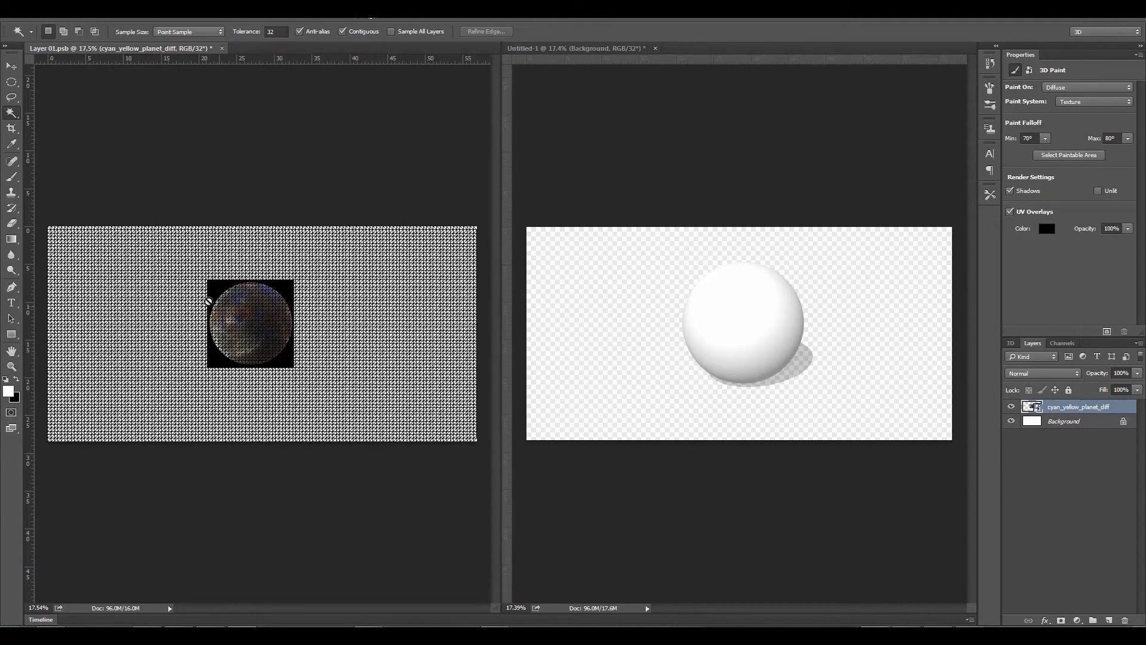
- Select the black area around the planet with the Quick Selection tool and add a layer mask from the selection
right_click(13, 115)
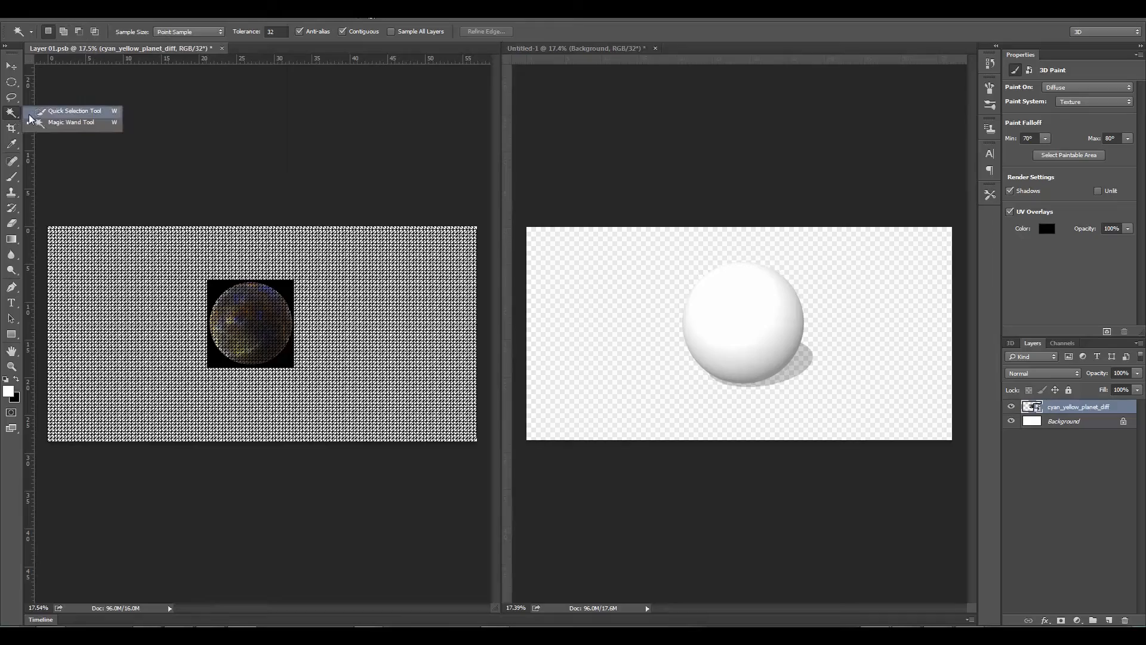
left_click(73, 112)
scroll(223, 308, "up", 5)
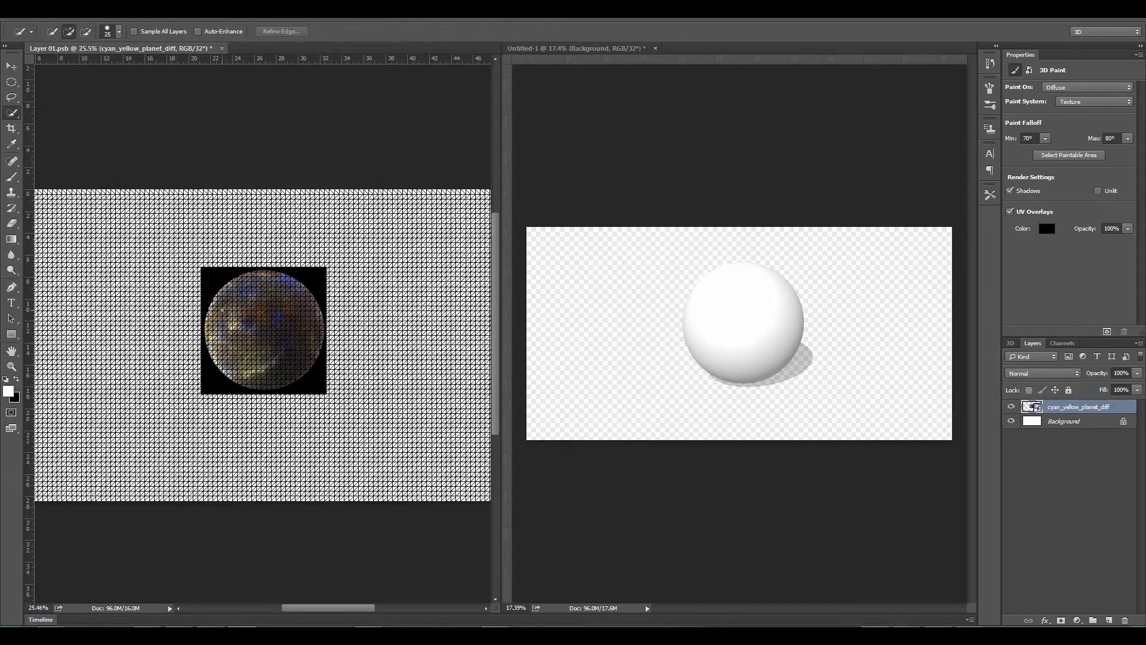
mouse_move(215, 242)
left_mouse_down()
mouse_move(188, 299)
mouse_move(187, 395)
left_mouse_up()
left_click_drag(201, 437, 225, 455)
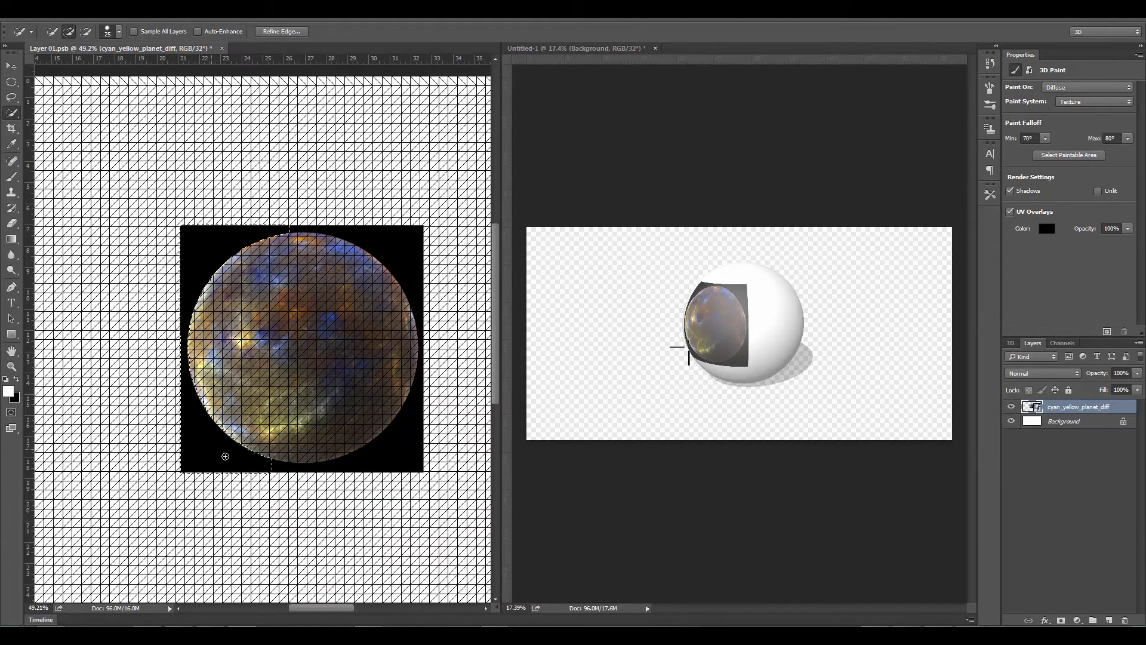
left_click_drag(392, 453, 401, 443)
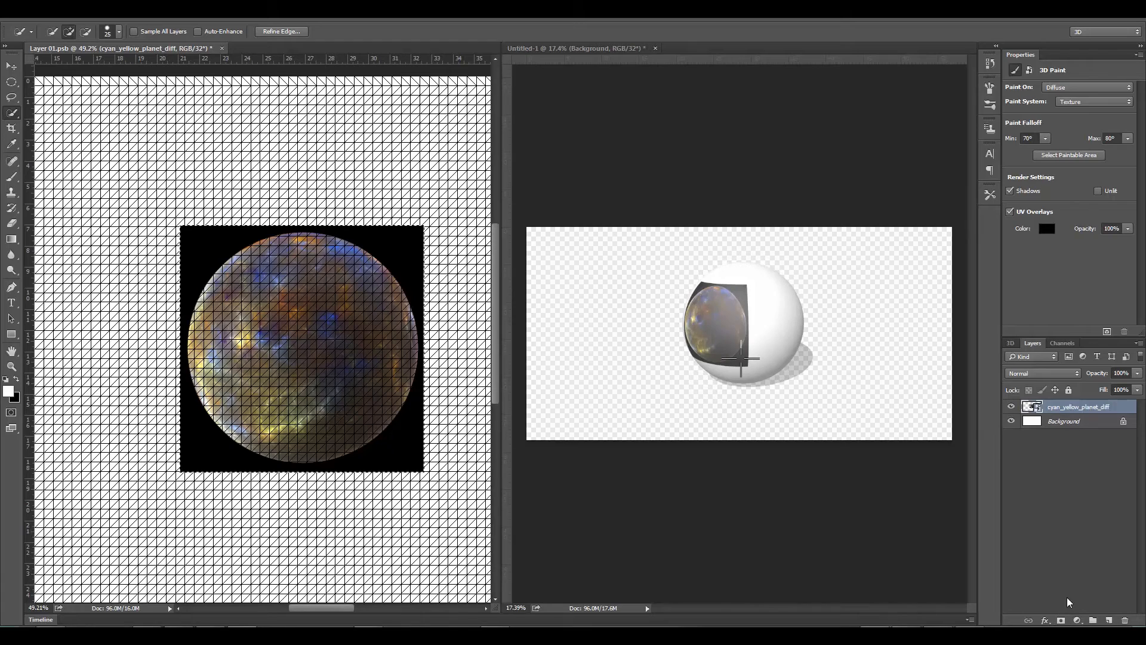
left_click(1063, 621)
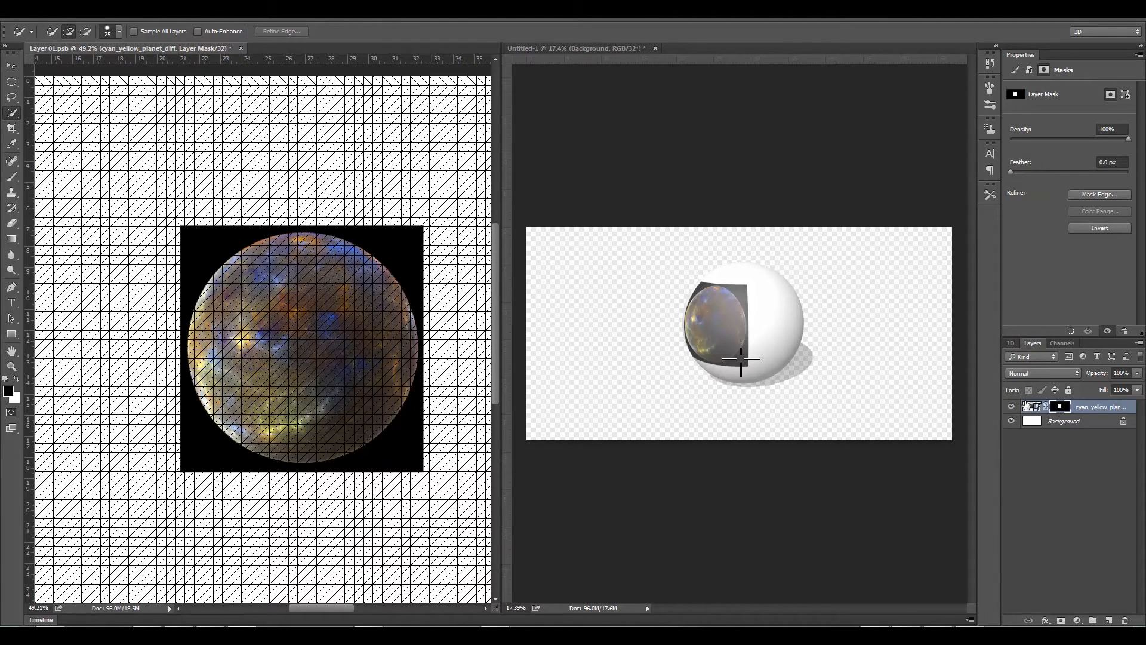
- Undo the layer mask and subtract the planet from the selection with the Quick Selection tool, keeping only its black surround selected
key("ctrl+z")
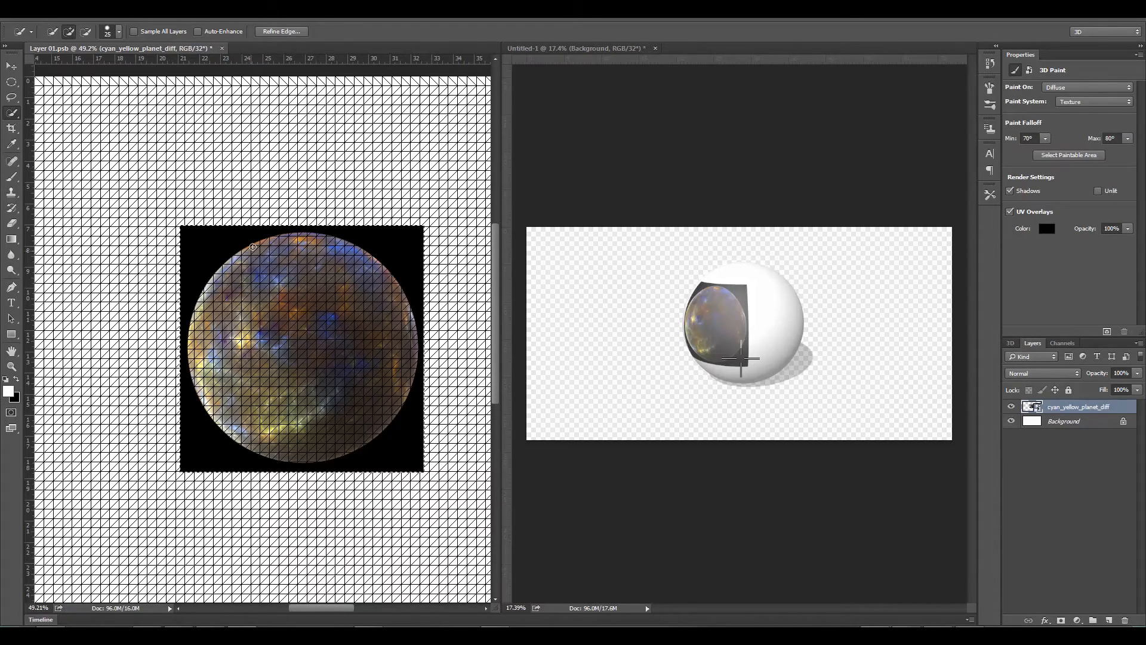
key("alt")
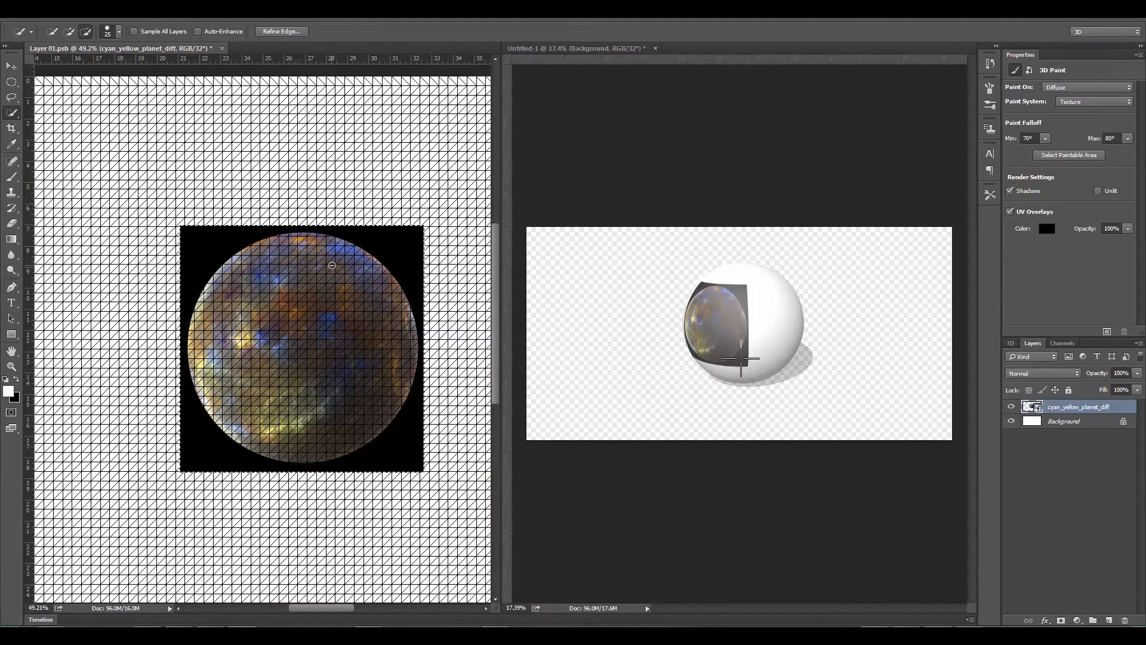
mouse_move(335, 264)
left_mouse_down()
mouse_move(306, 270)
mouse_move(261, 383)
mouse_move(271, 416)
left_mouse_up()
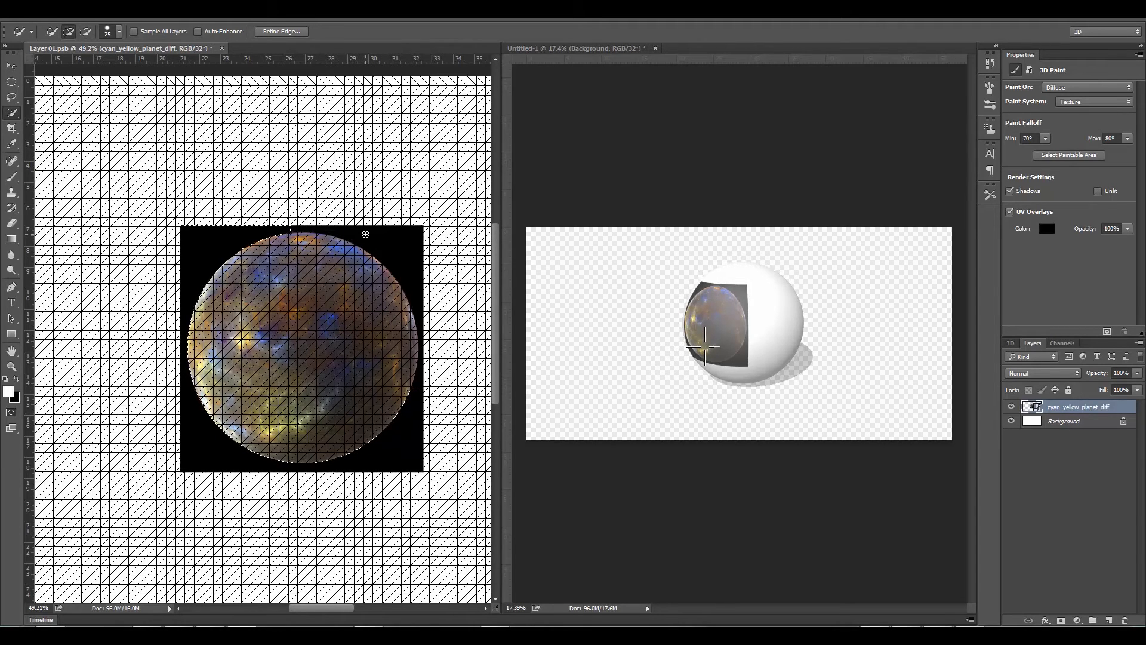
left_click_drag(365, 234, 391, 258)
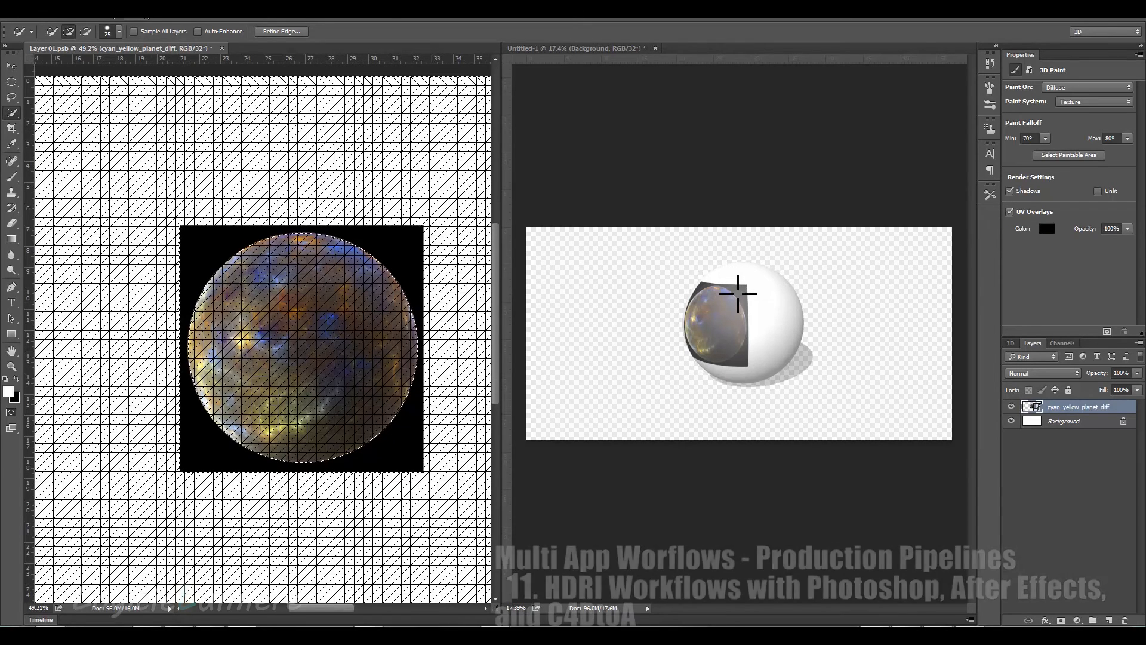
- Add a layer mask that hides the selected black surround of the planet, and save the texture to update the sphere
left_click(160, 13)
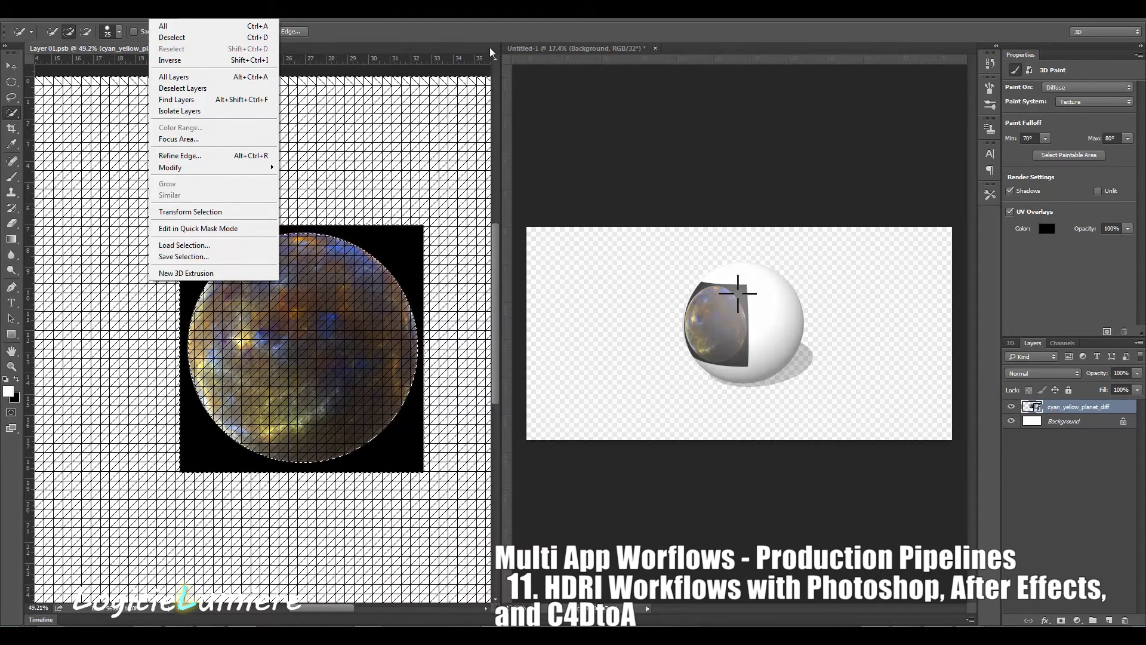
left_click(480, 19)
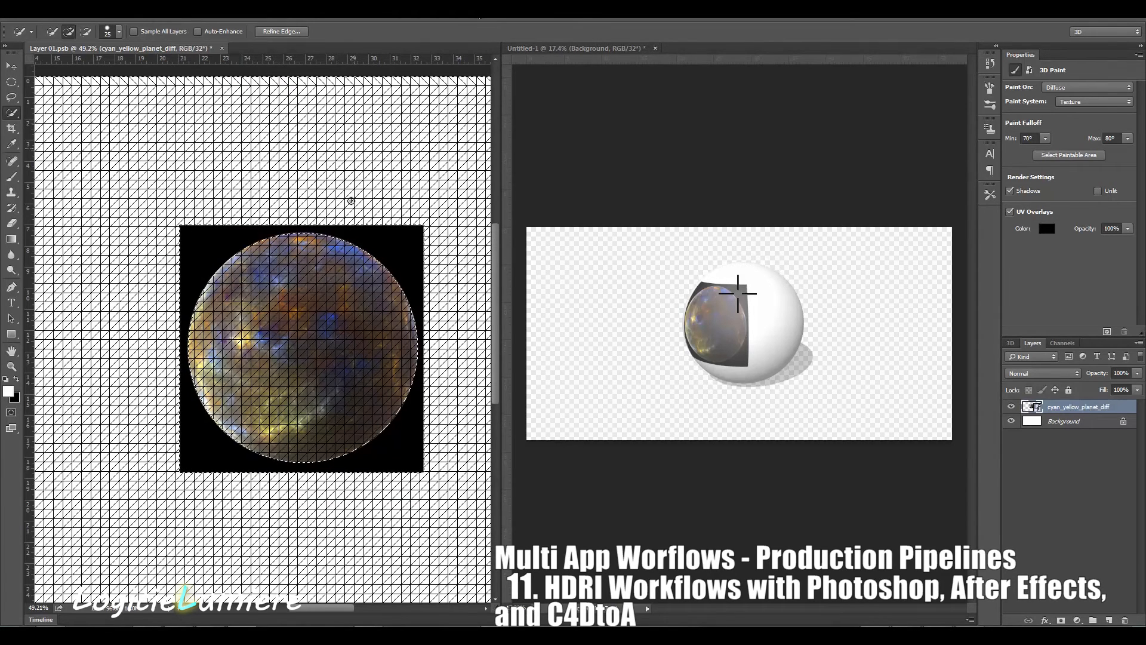
left_click(1061, 620)
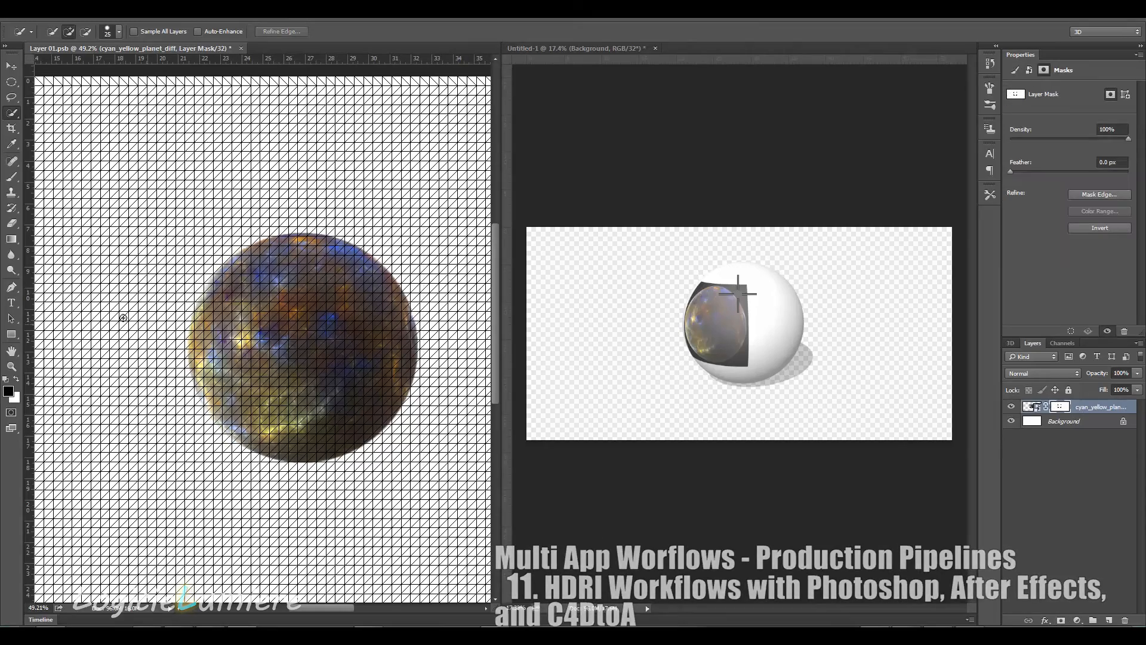
scroll(255, 394, "down", 5)
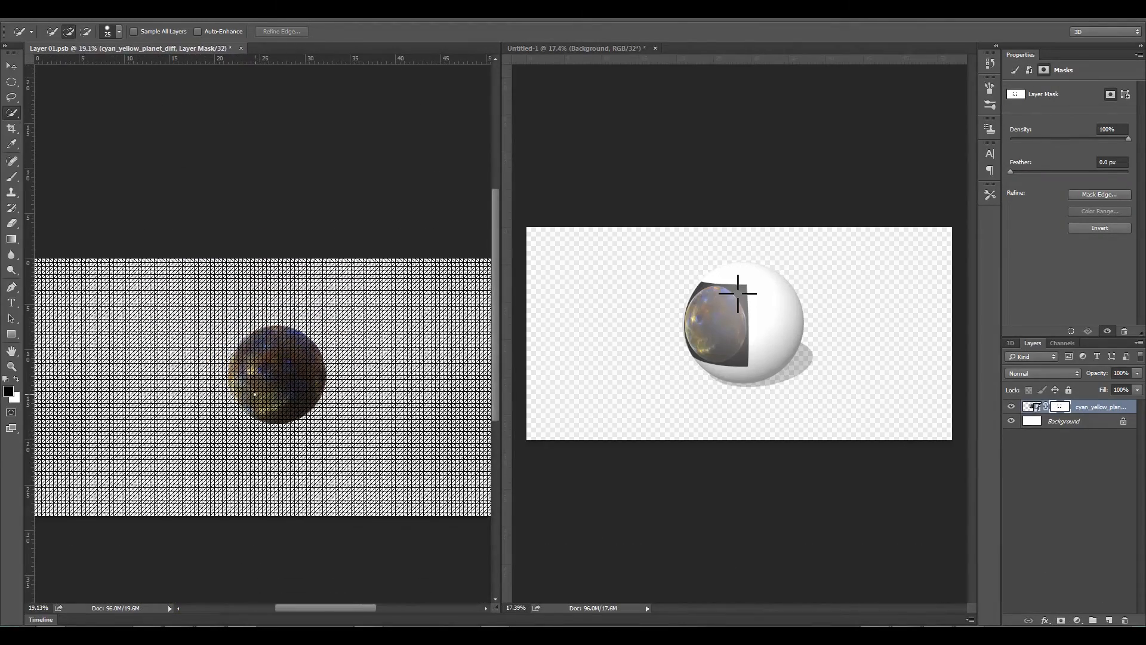
scroll(255, 394, "up", 1)
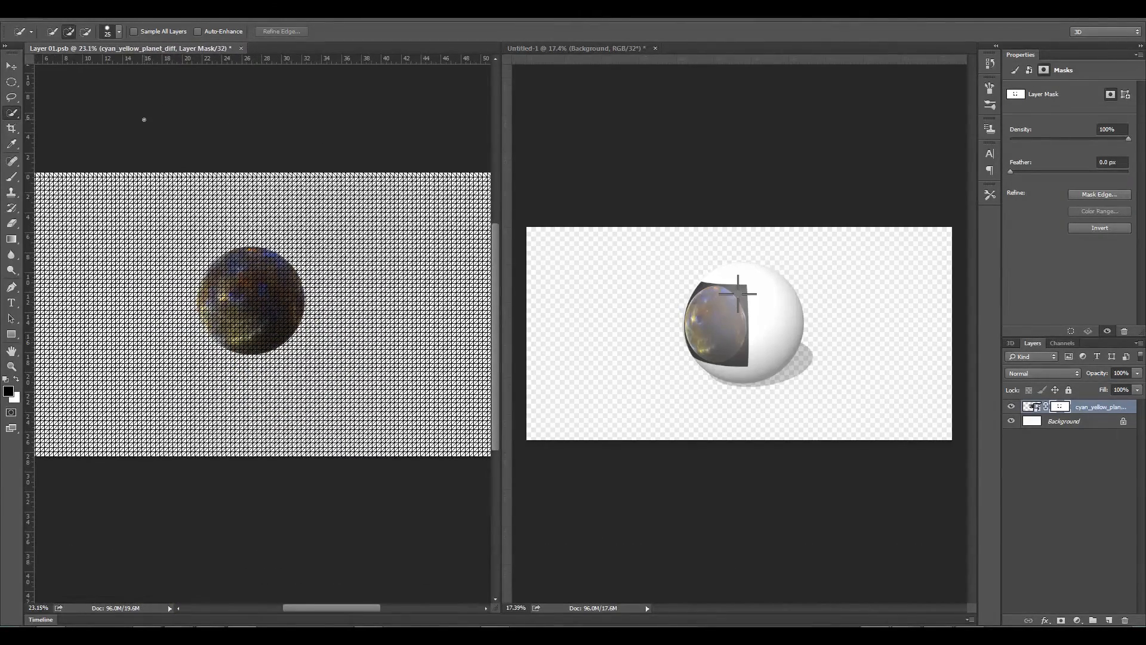
key("ctrl+s")
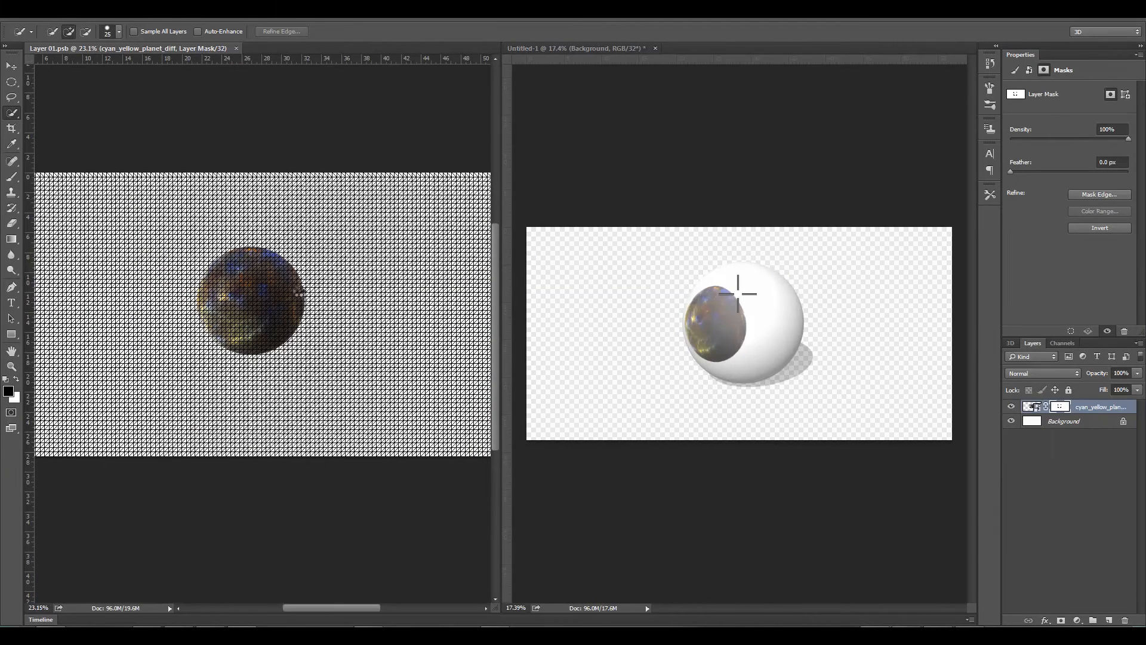
- Place nebula_09_diff beside the planet, rotated 6.33° at about X 2645.52 px and Y 1036.22 px, and save the texture
key("ctrl+t")
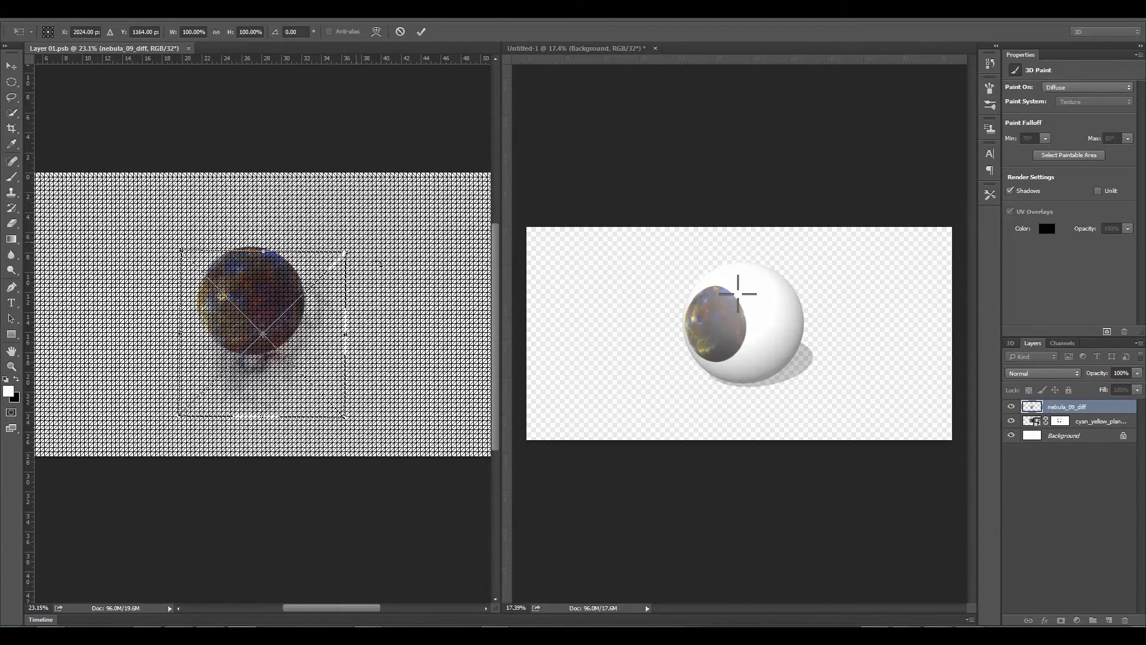
left_click_drag(370, 252, 377, 260)
left_click_drag(255, 307, 338, 290)
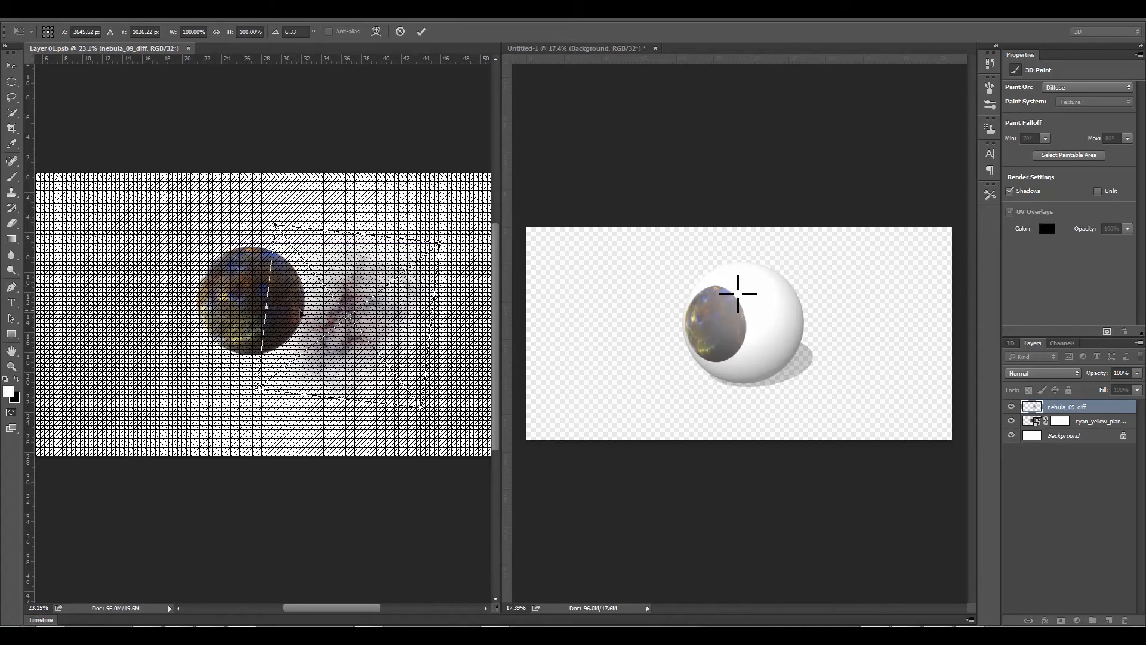
key("Return")
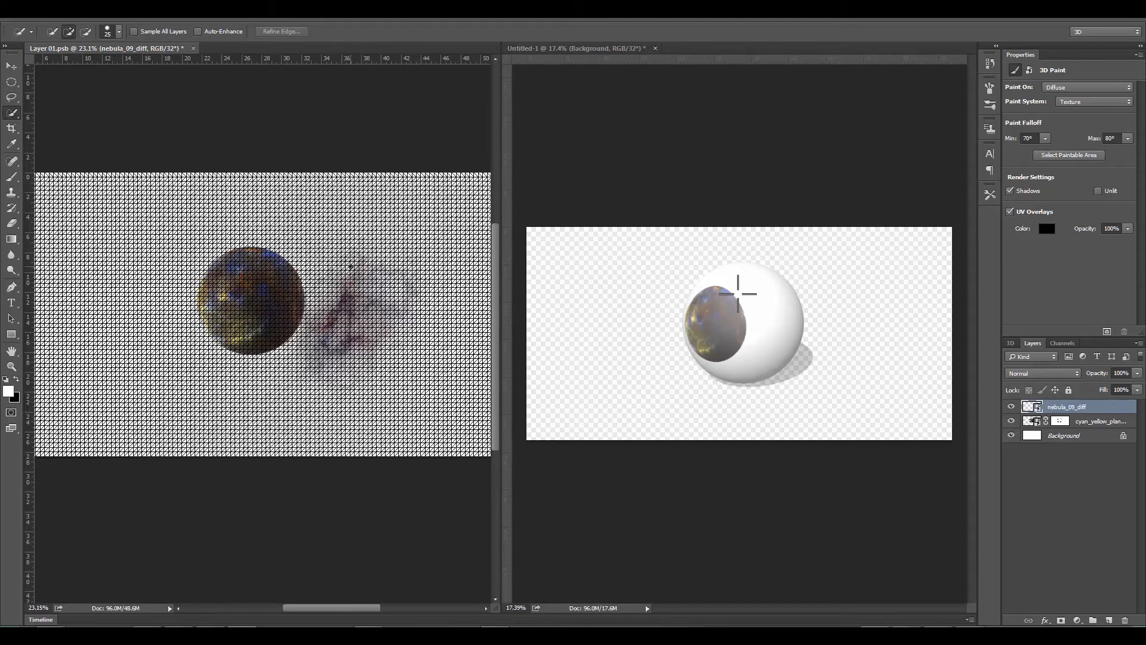
key("ctrl+s")
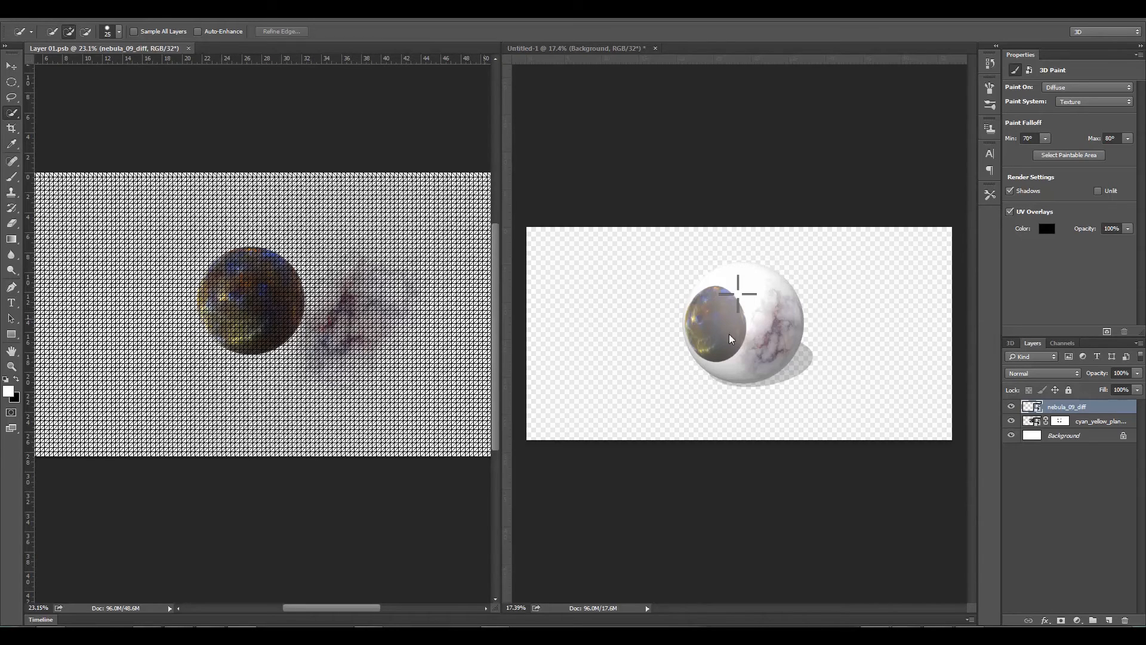
- Load the cyan_yellow_planet_diff layer mask as a selection, fade the planet with a black-to-white linear gradient on the mask, and save
left_click(1033, 424)
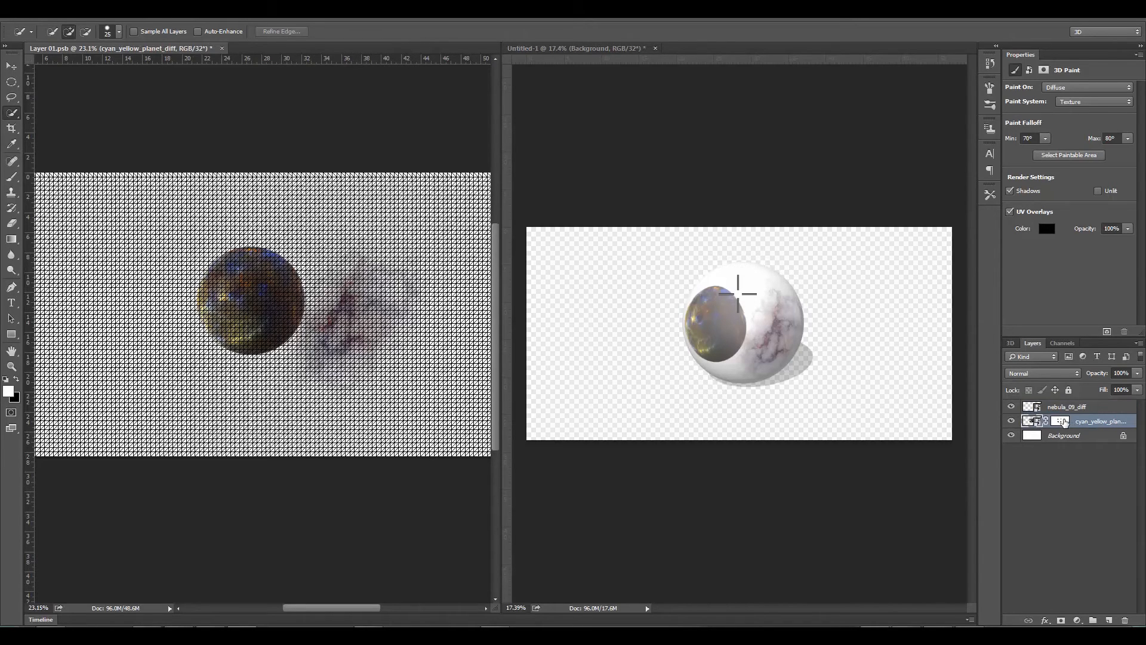
left_click(1063, 422)
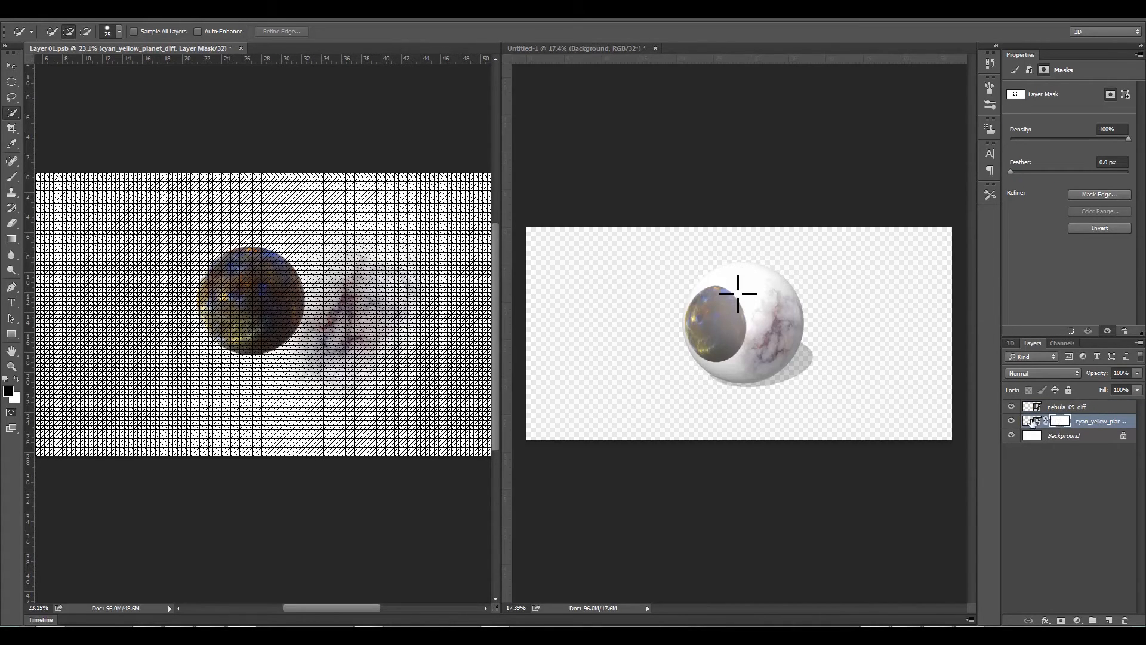
left_click(1067, 425, "ctrl")
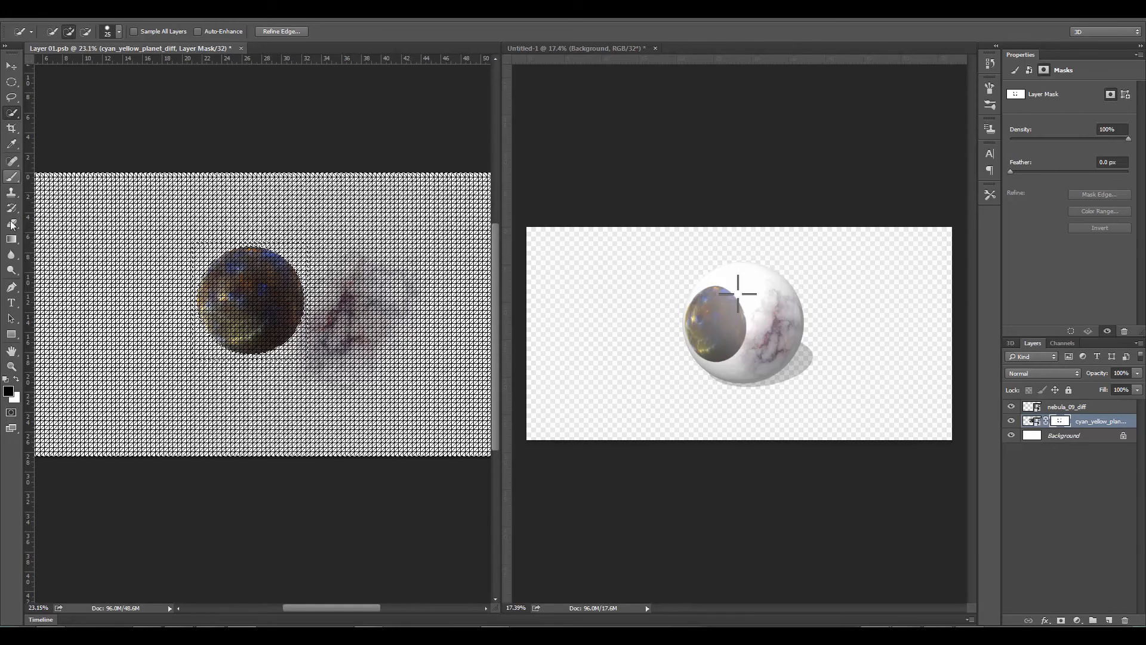
left_click(11, 240)
right_click(11, 242)
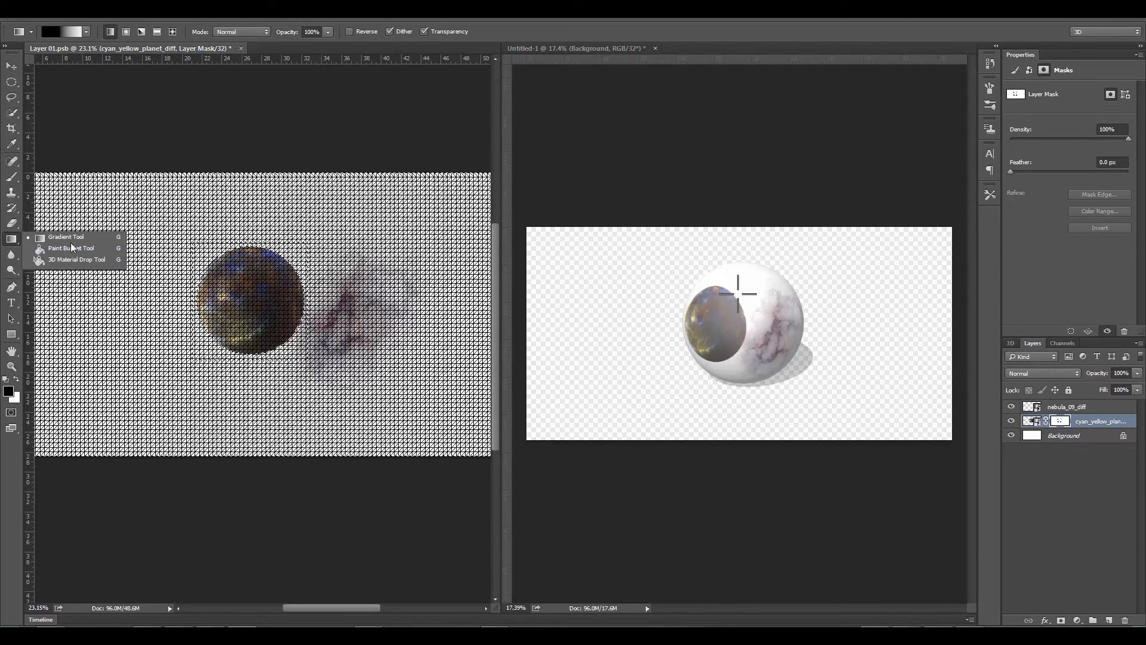
left_click(68, 238)
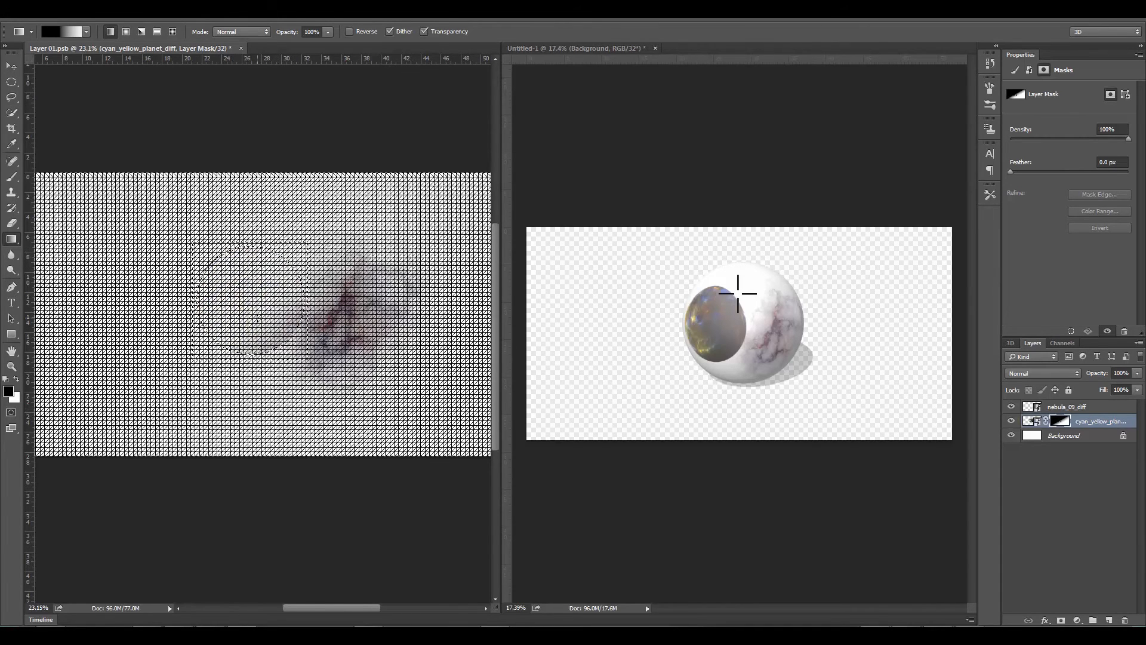
key("ctrl+z")
key("ctrl+s")
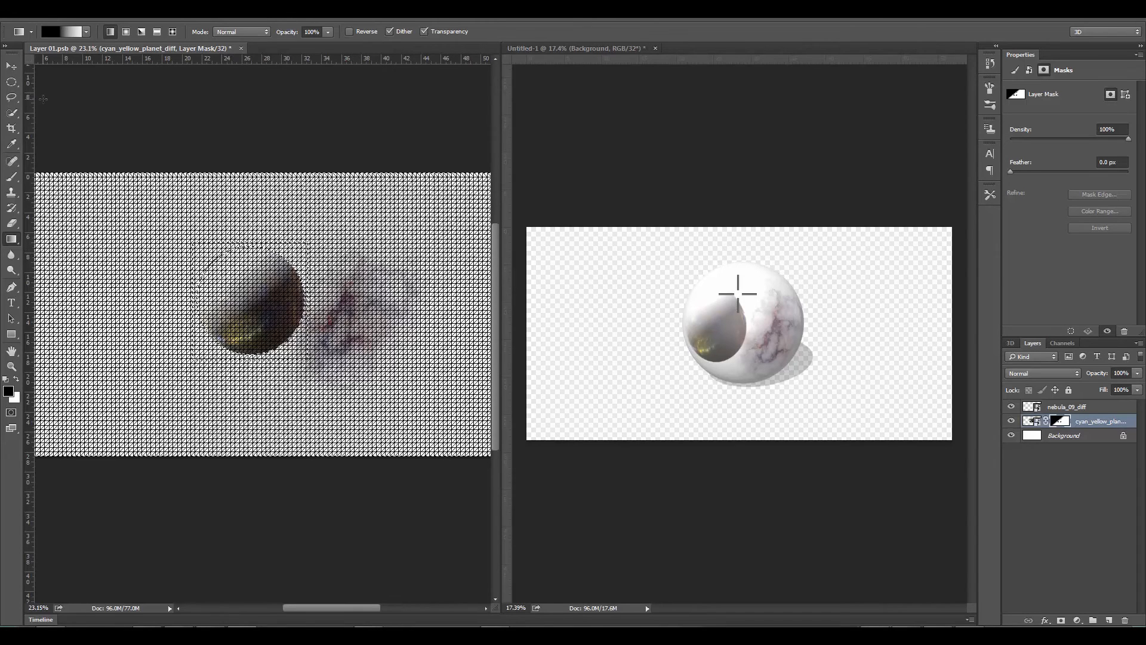
- Examine the file formats available for saving the Layer 01.psb texture under another type, and cancel the save
left_click(34, 18)
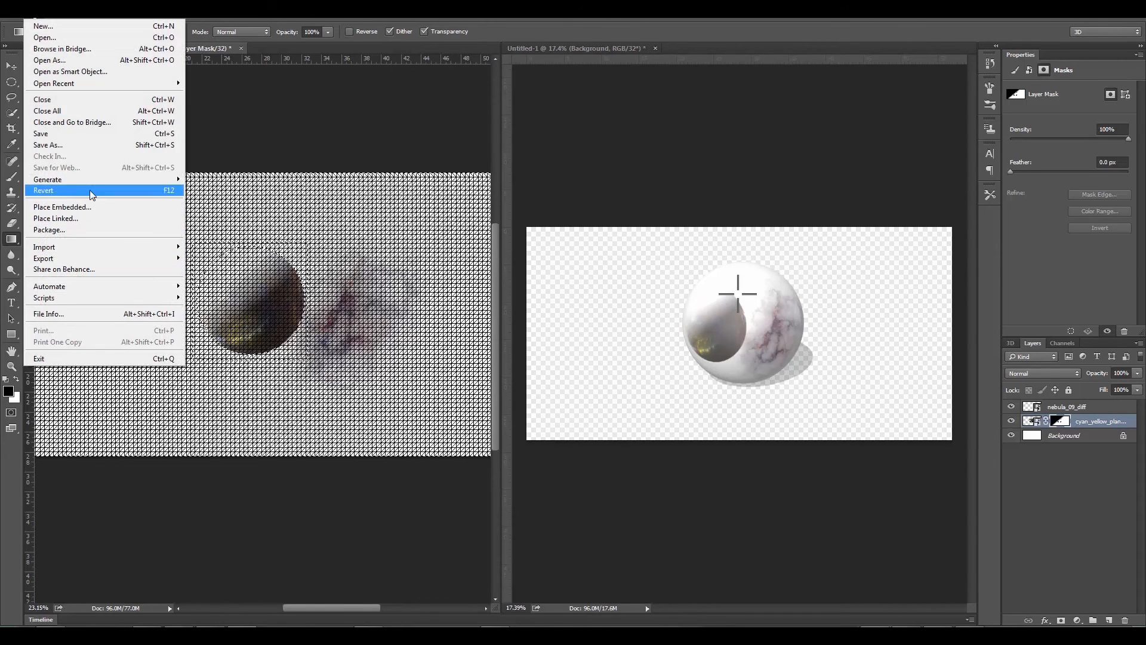
left_click(49, 145)
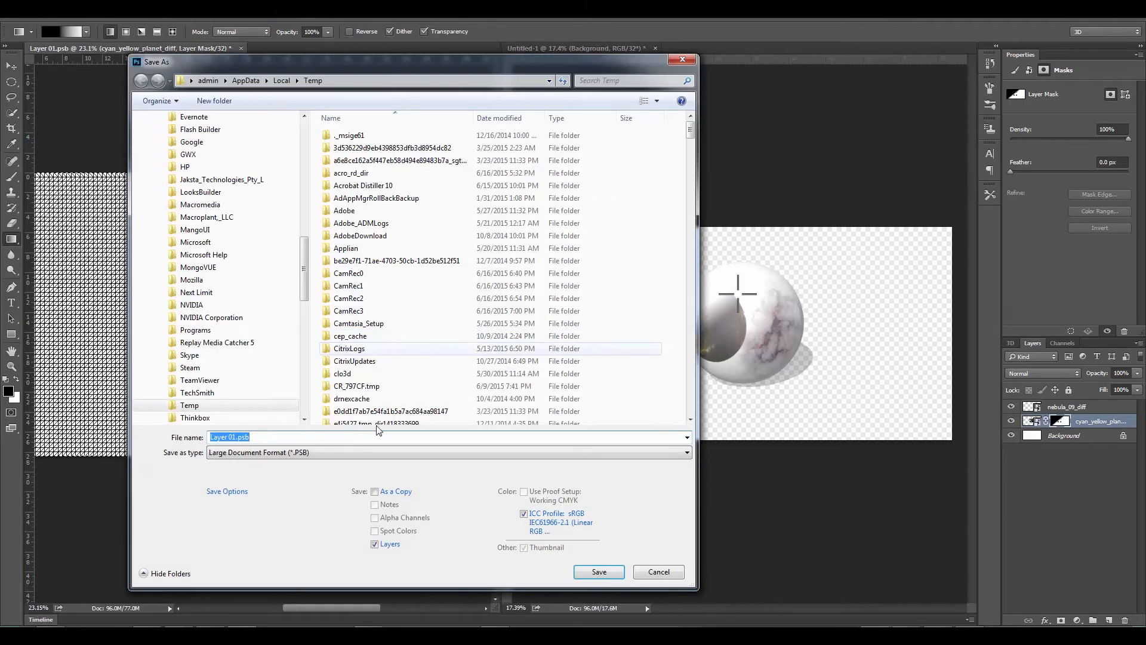
left_click(321, 455)
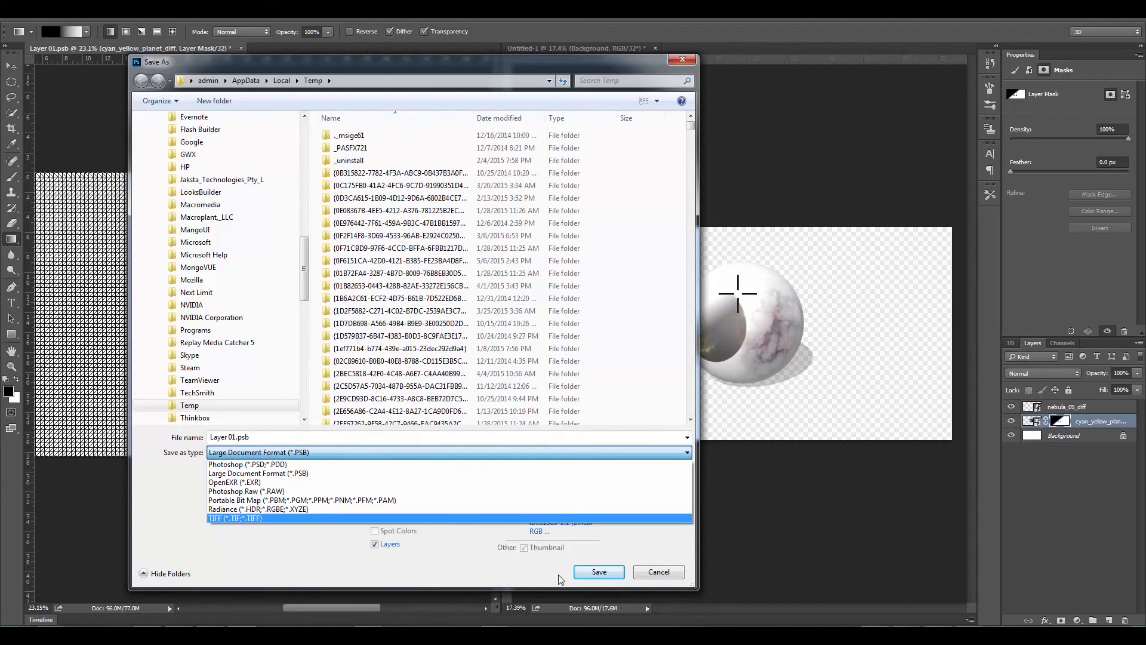
left_click(522, 577)
left_click(659, 572)
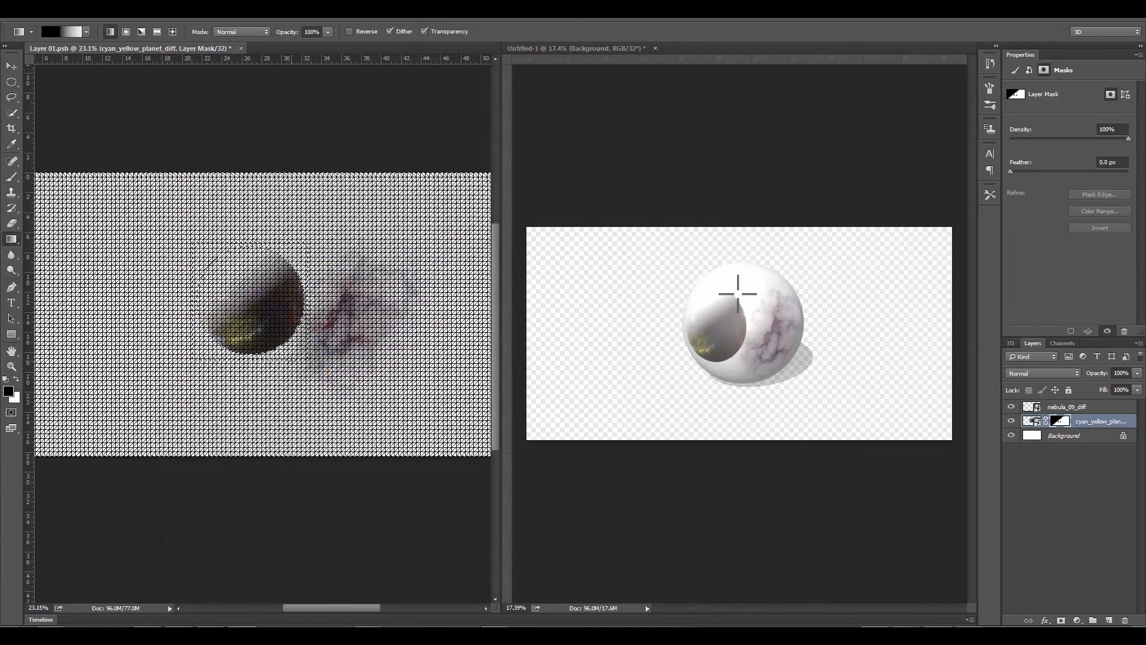
- Close the Layer 01.psb texture and the Untitled-1 sphere document without saving their changes
left_click(241, 48)
left_click(575, 244)
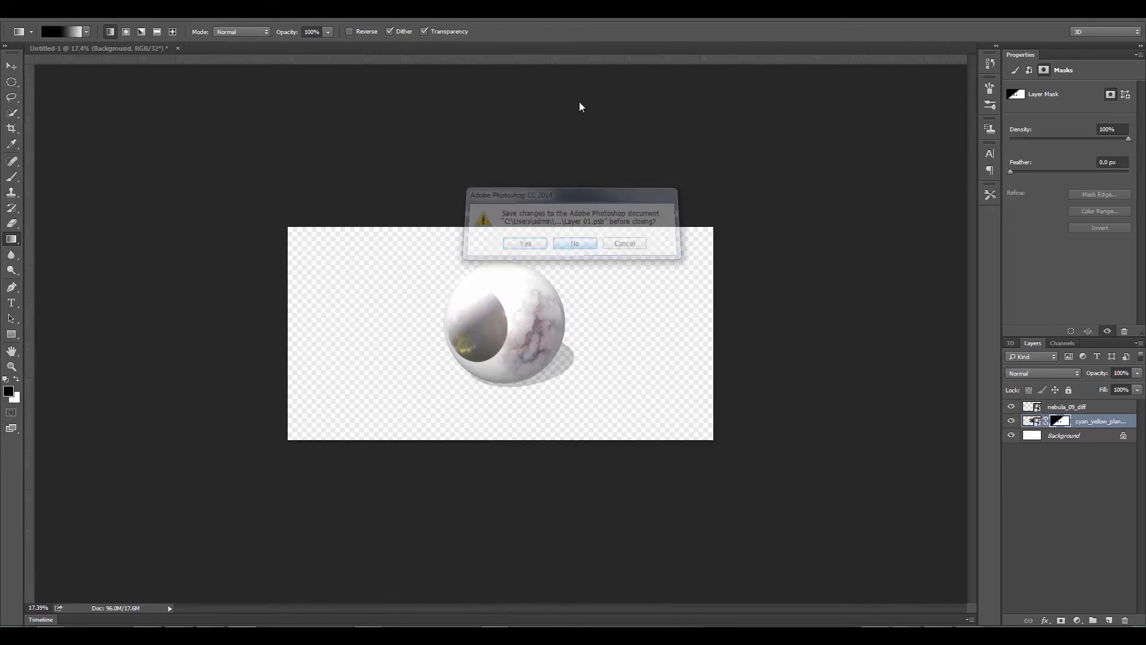
left_click(178, 47)
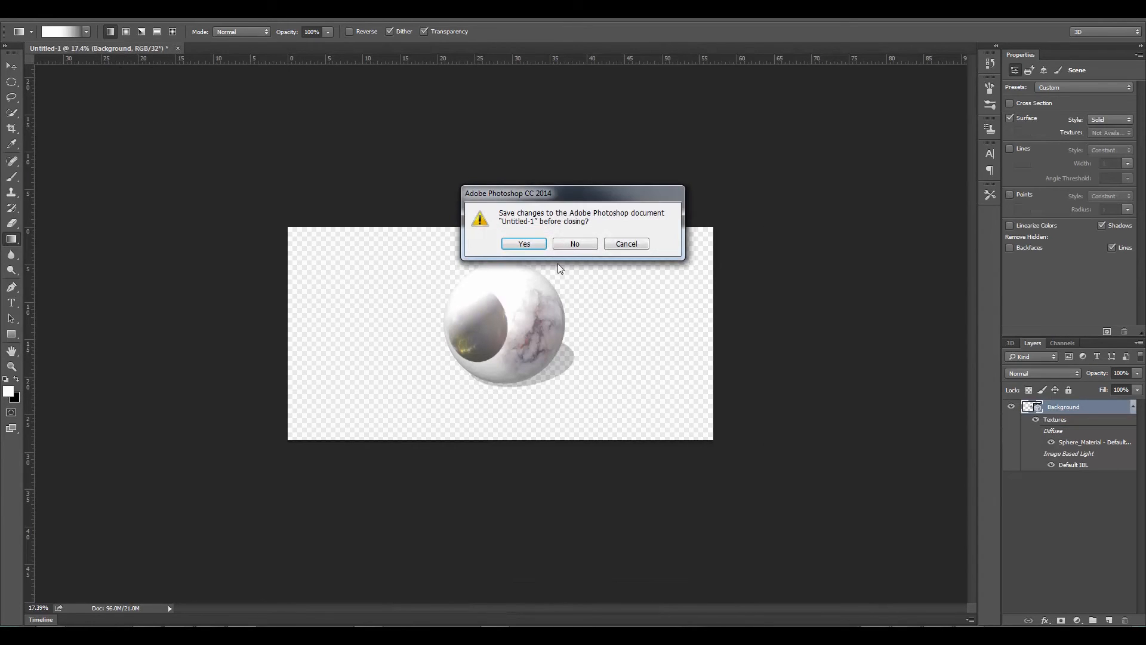
left_click(573, 243)
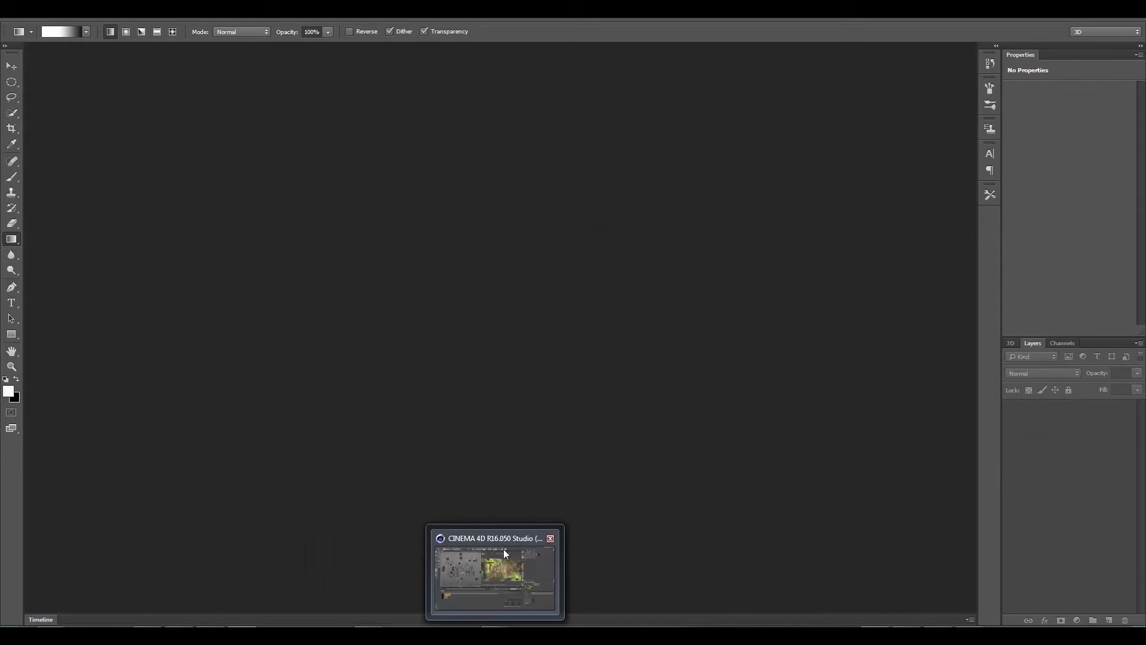
- Switch to Cinema 4D and stop the Arnold IPR render of the Testa Forest Walker scene
left_click(504, 550)
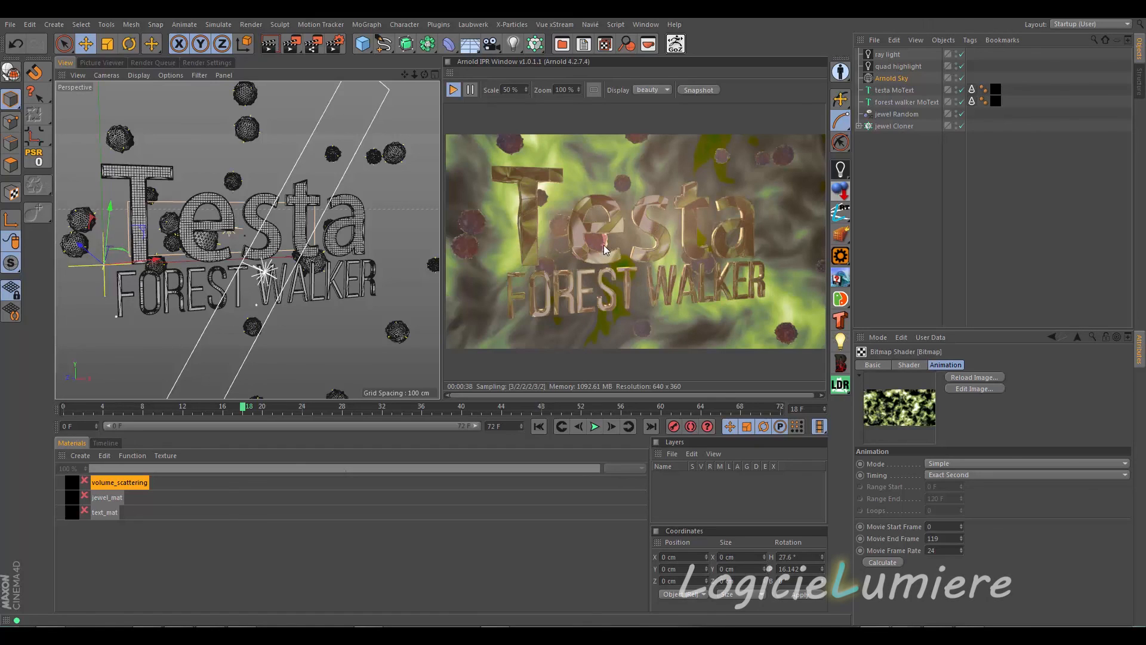
left_click(454, 90)
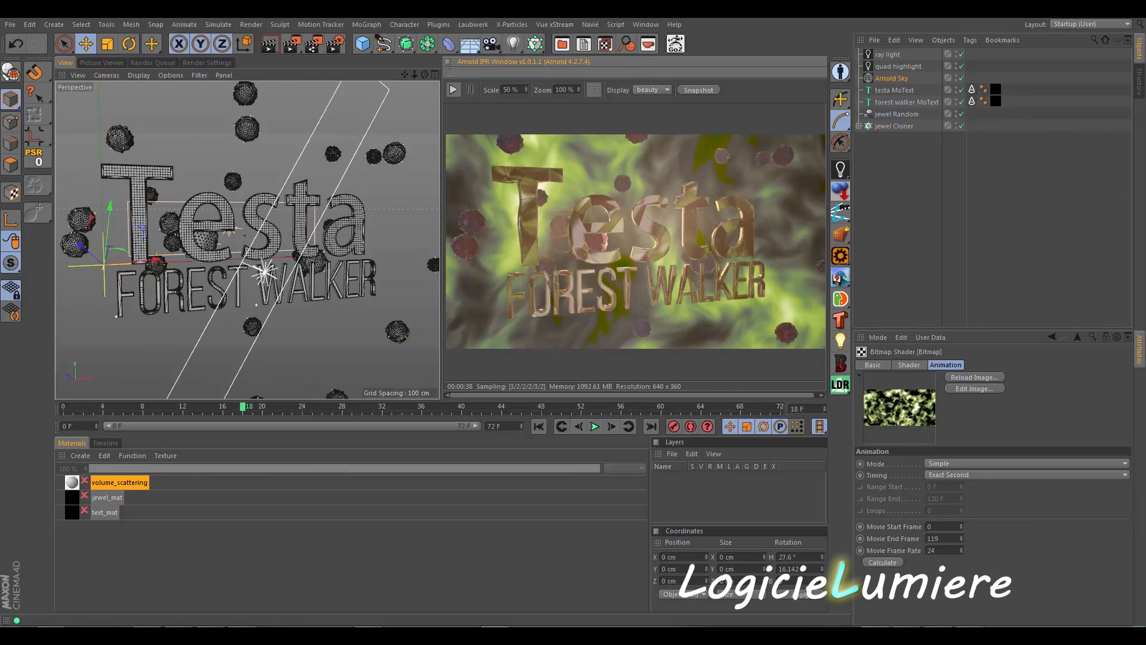